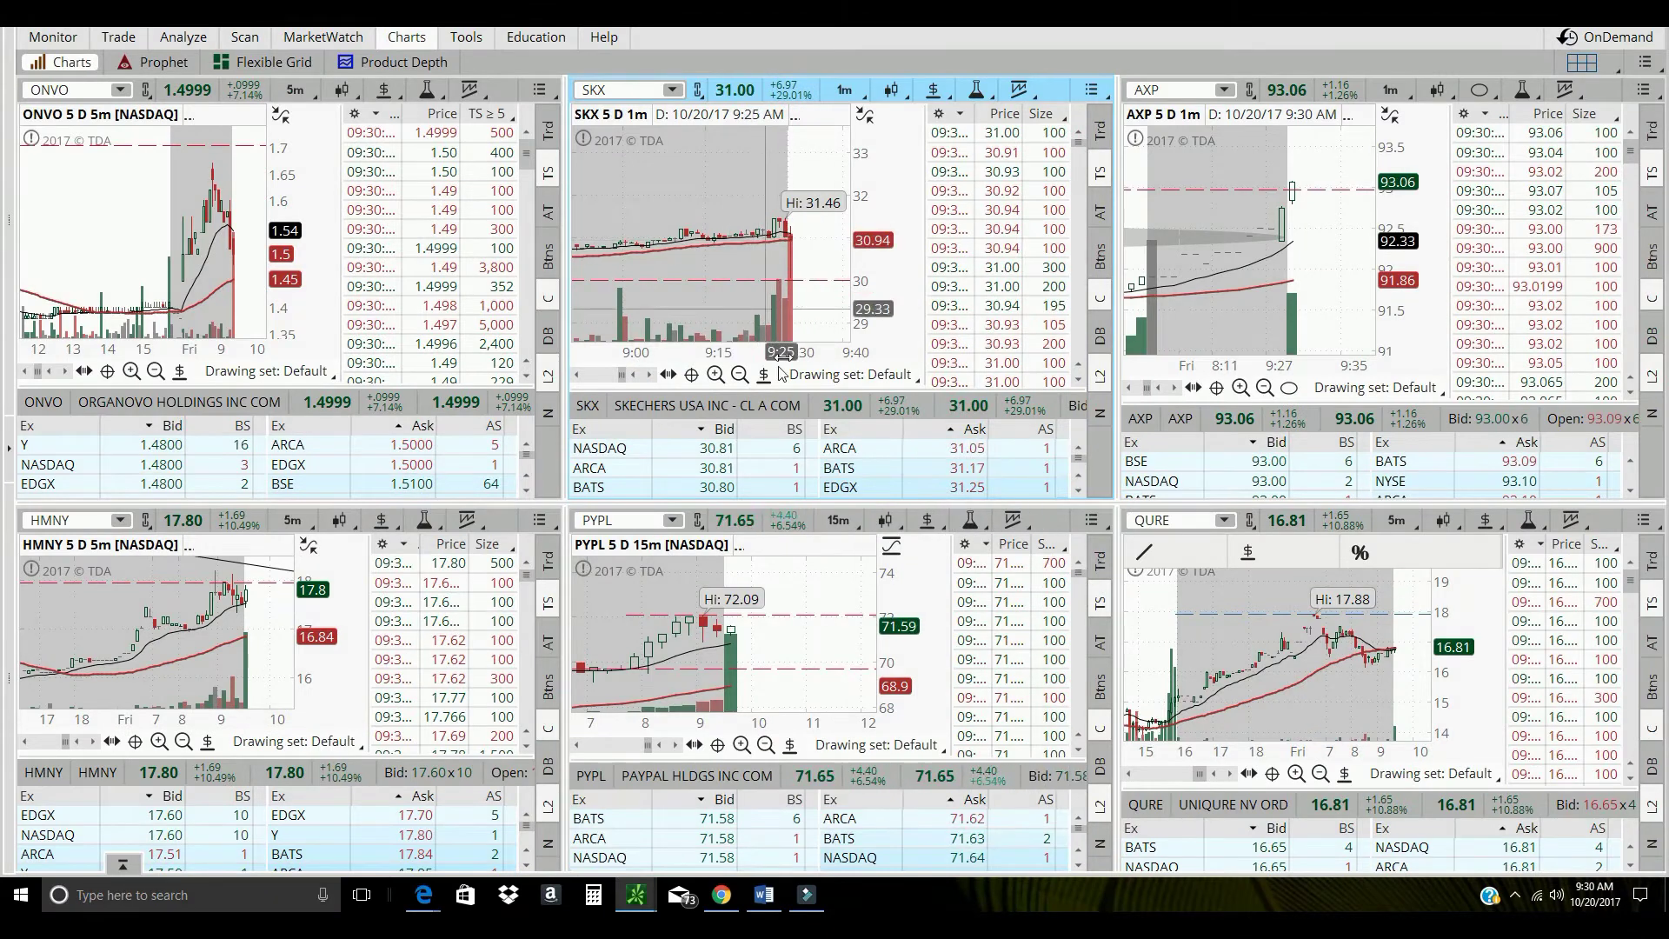
# Review SKX on 5-day 15-minute candles around Friday, then return to 1-minute candles.
pyautogui.click(852, 92)
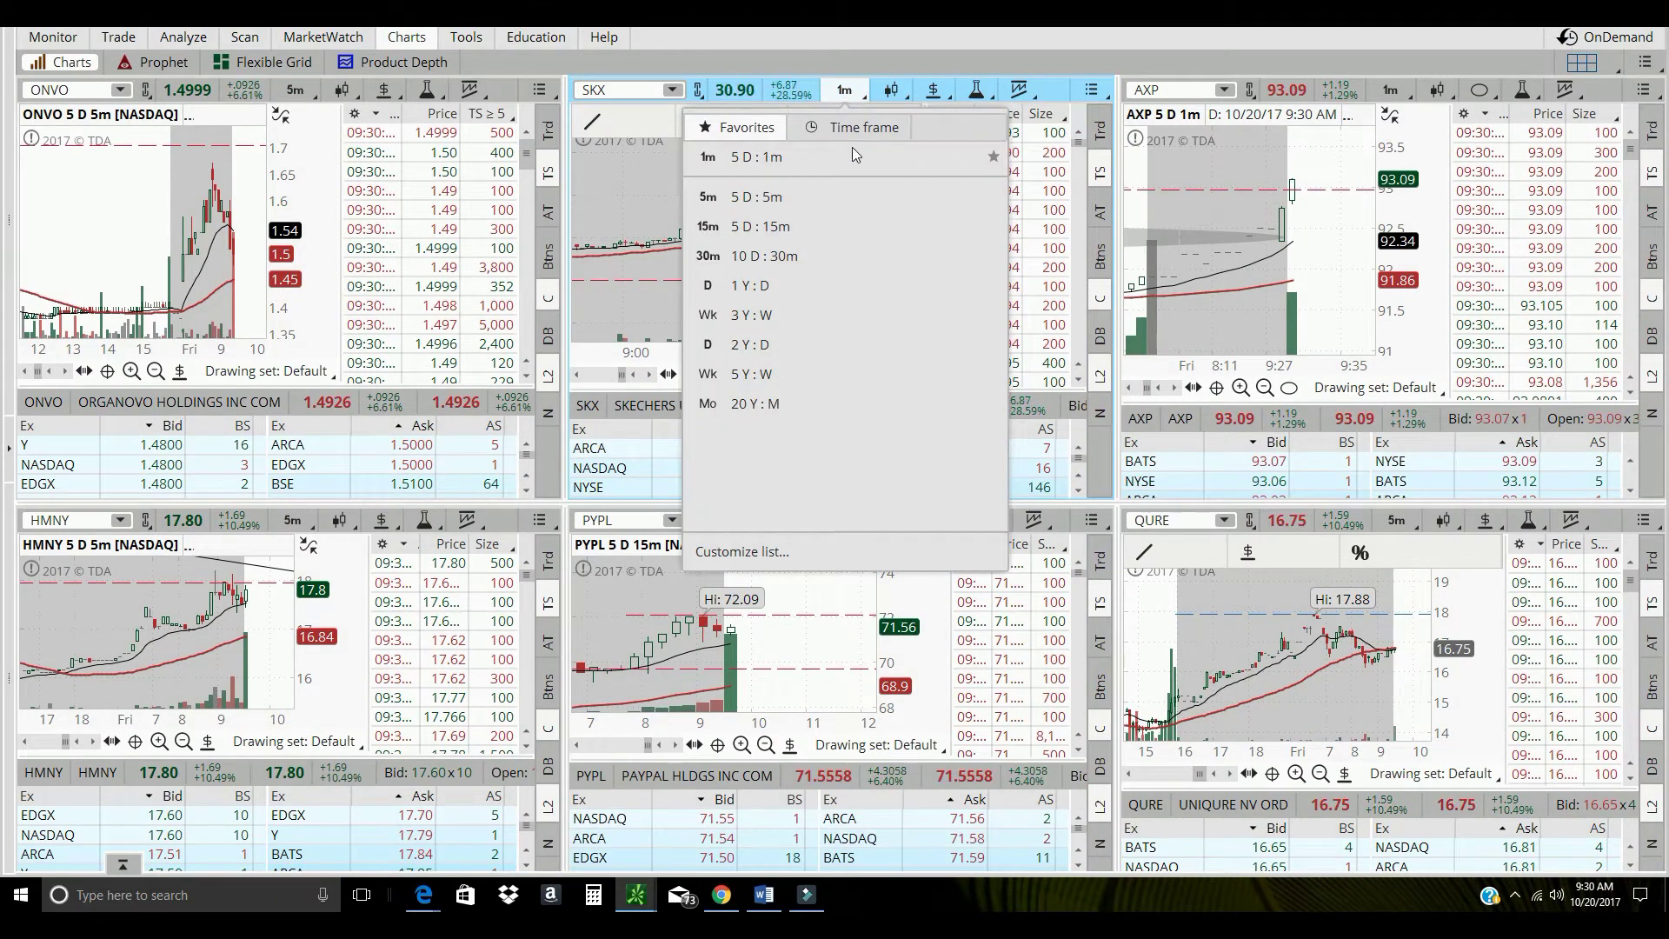
pyautogui.click(833, 225)
pyautogui.moveTo(762, 261); pyautogui.dragTo(900, 210)
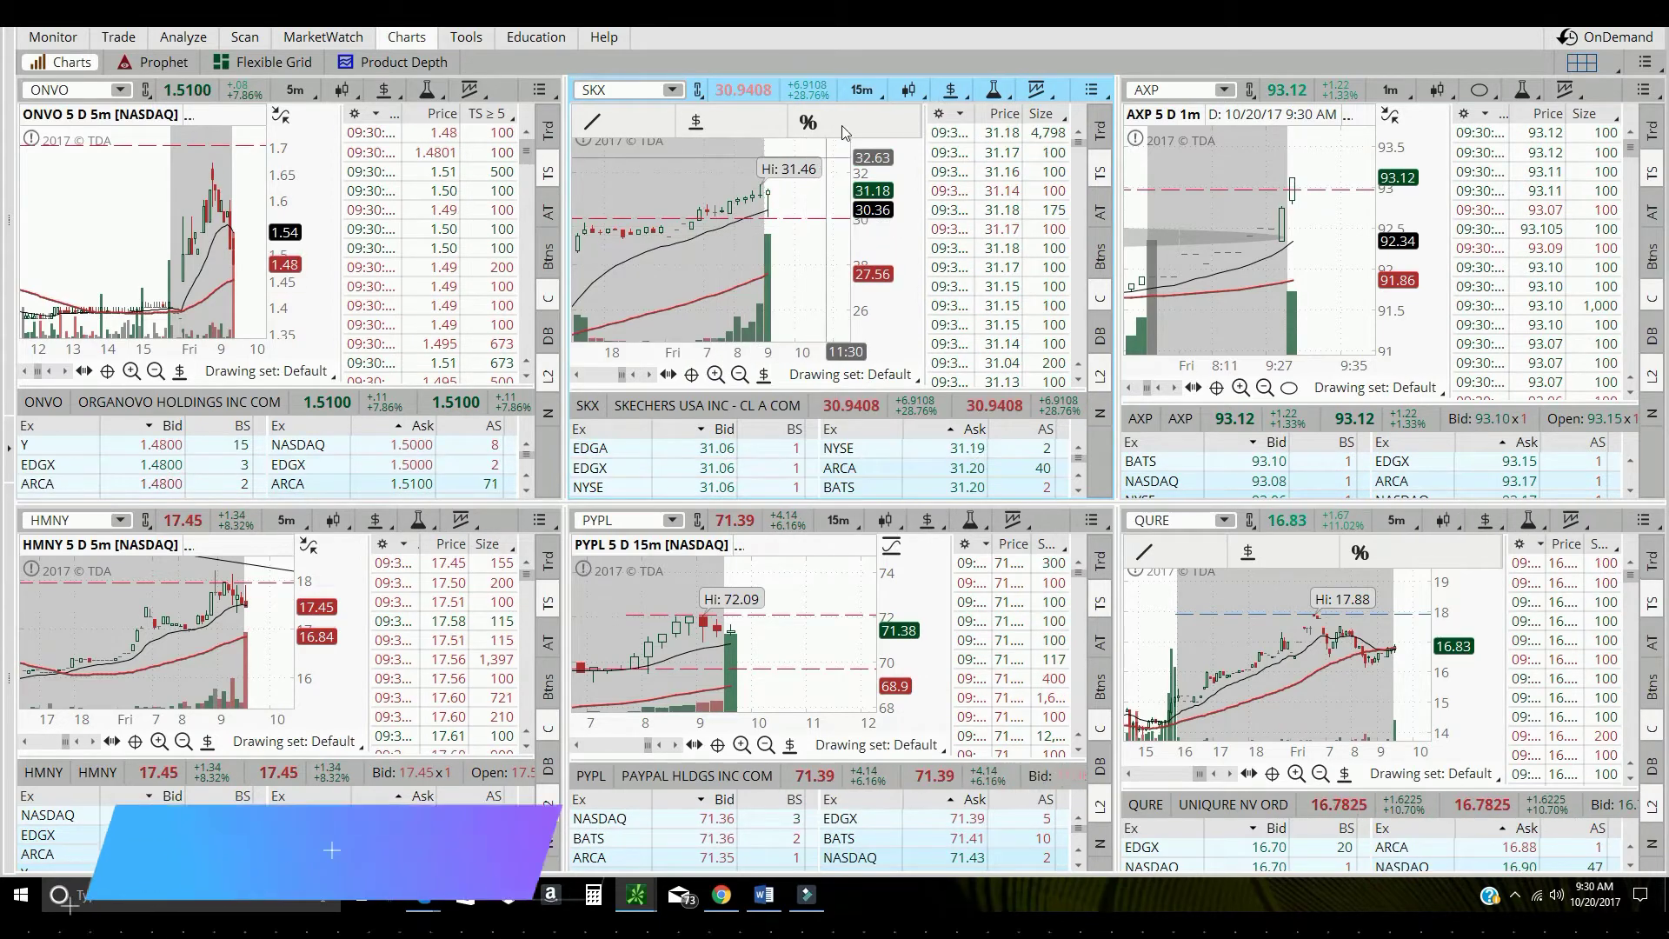
pyautogui.click(843, 90)
pyautogui.click(819, 193)
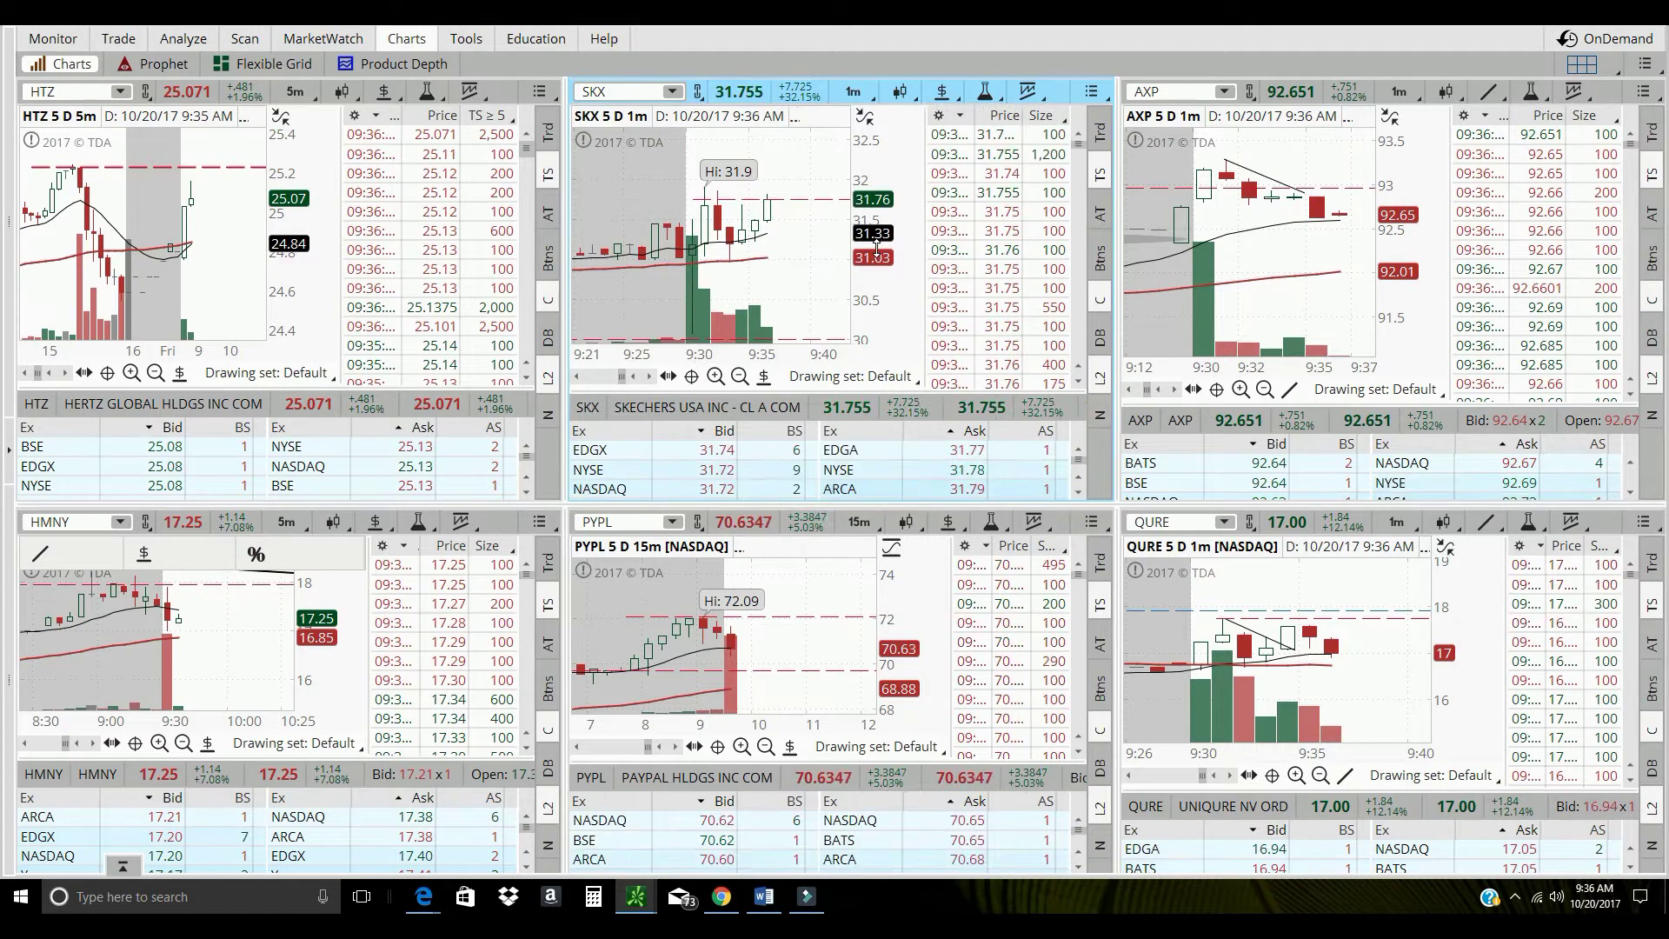
# Zoom onto the post-open SKX candles and draw a rectangle over the consolidation.
pyautogui.moveTo(675, 261); pyautogui.dragTo(817, 263)
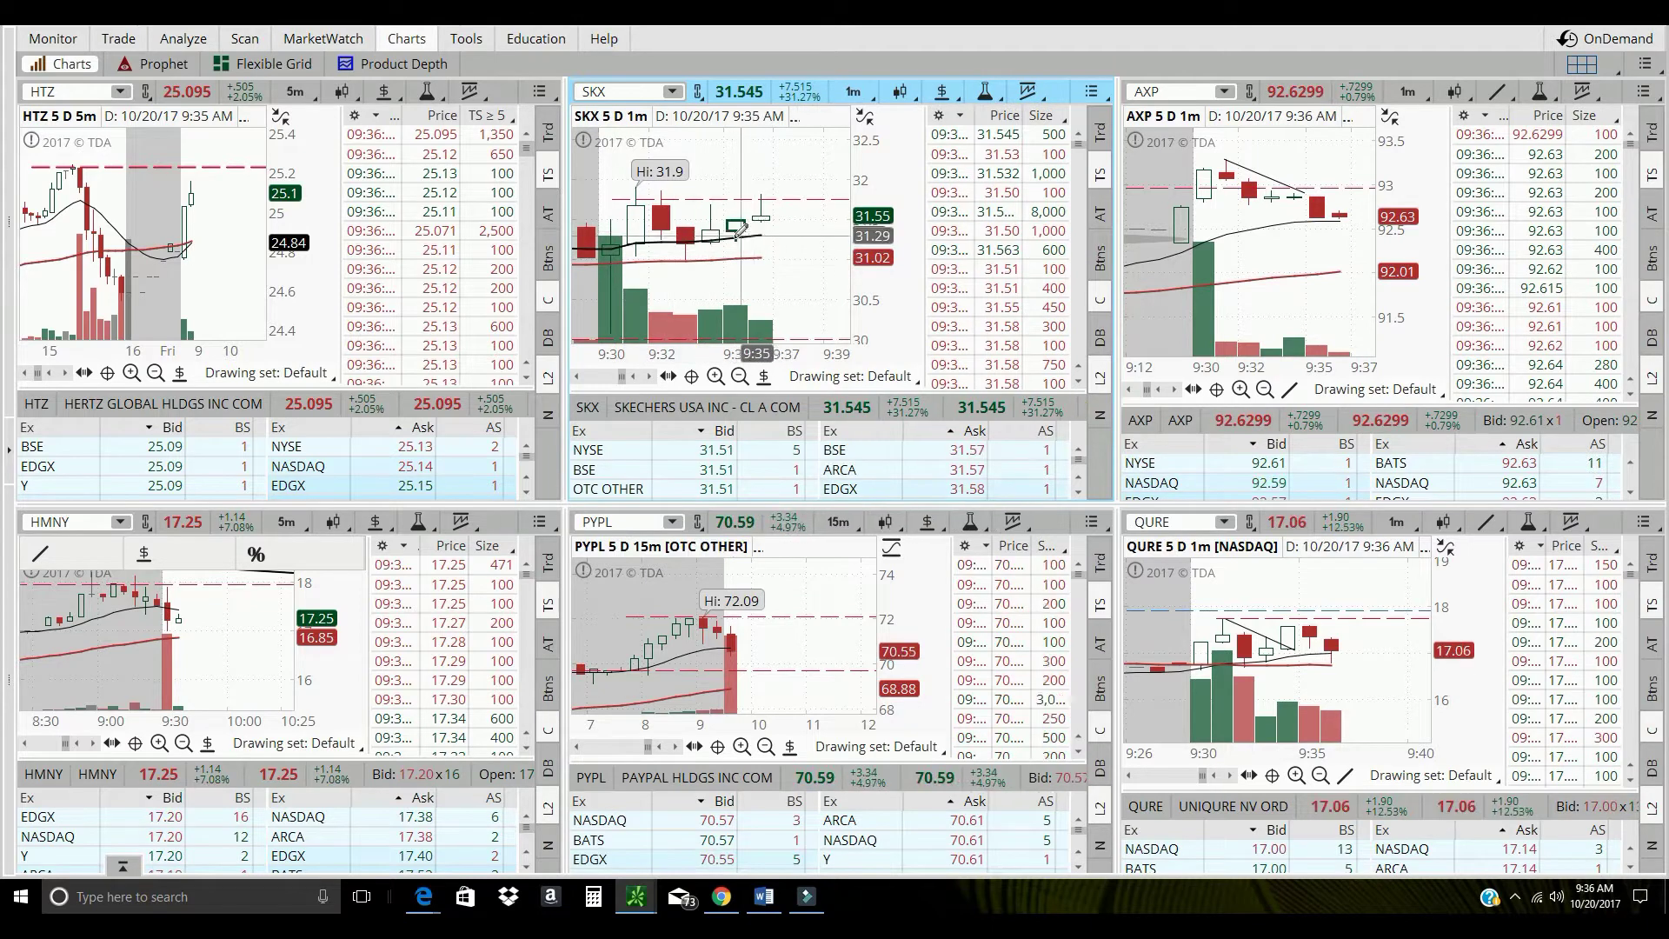
pyautogui.click(761, 379)
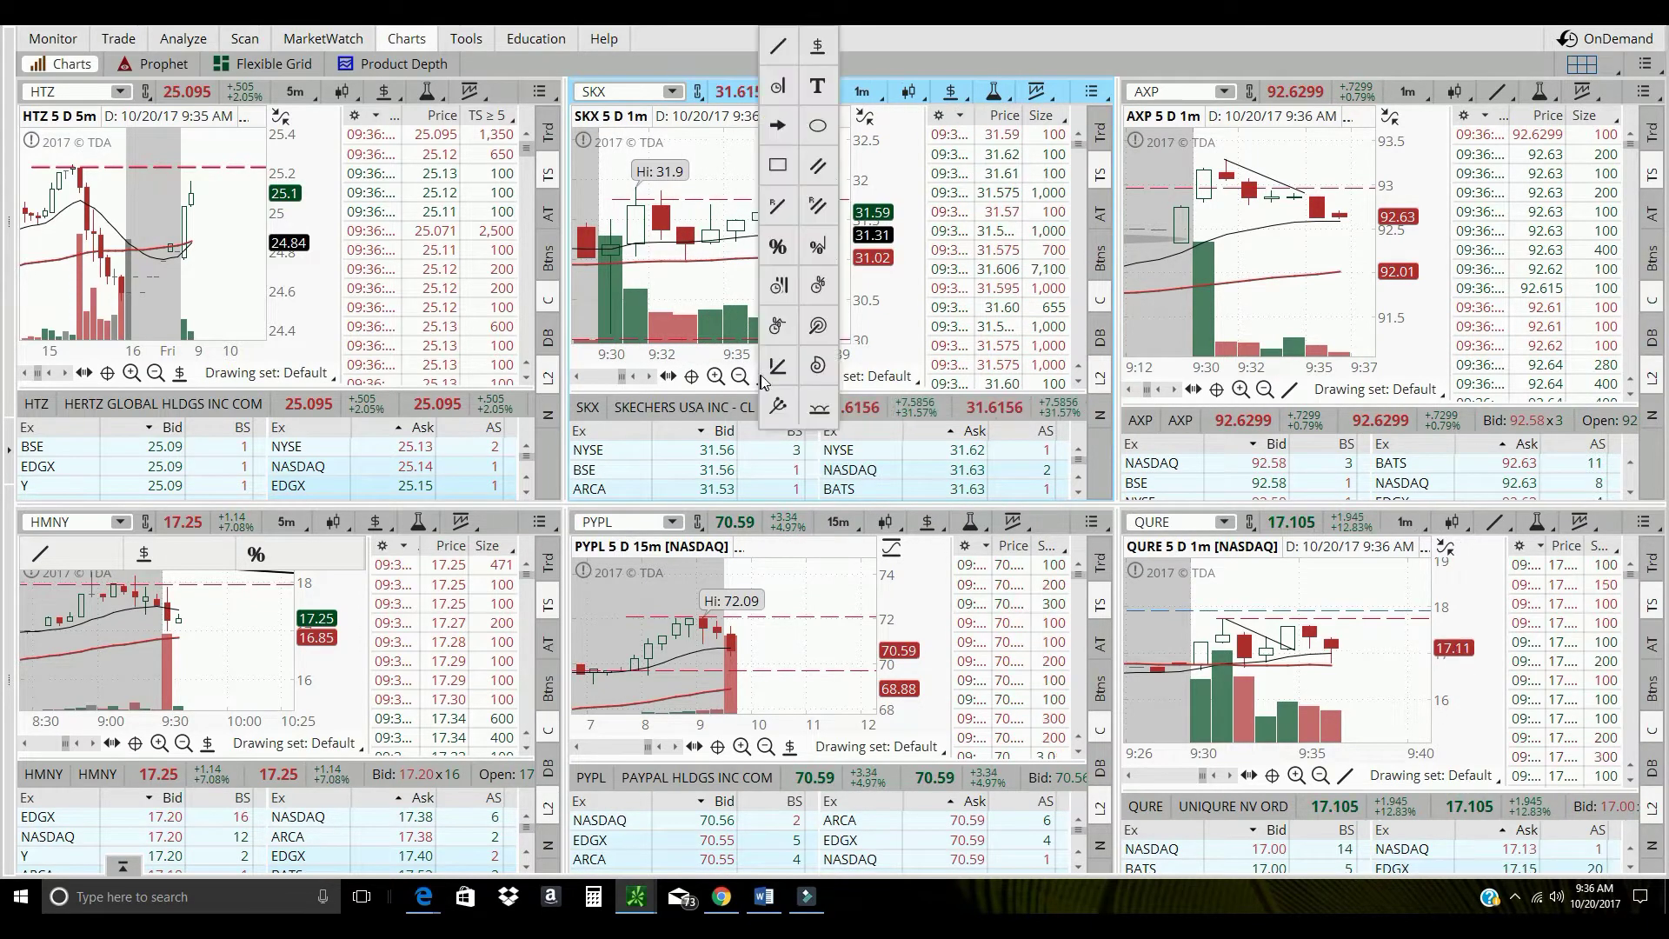
pyautogui.click(779, 165)
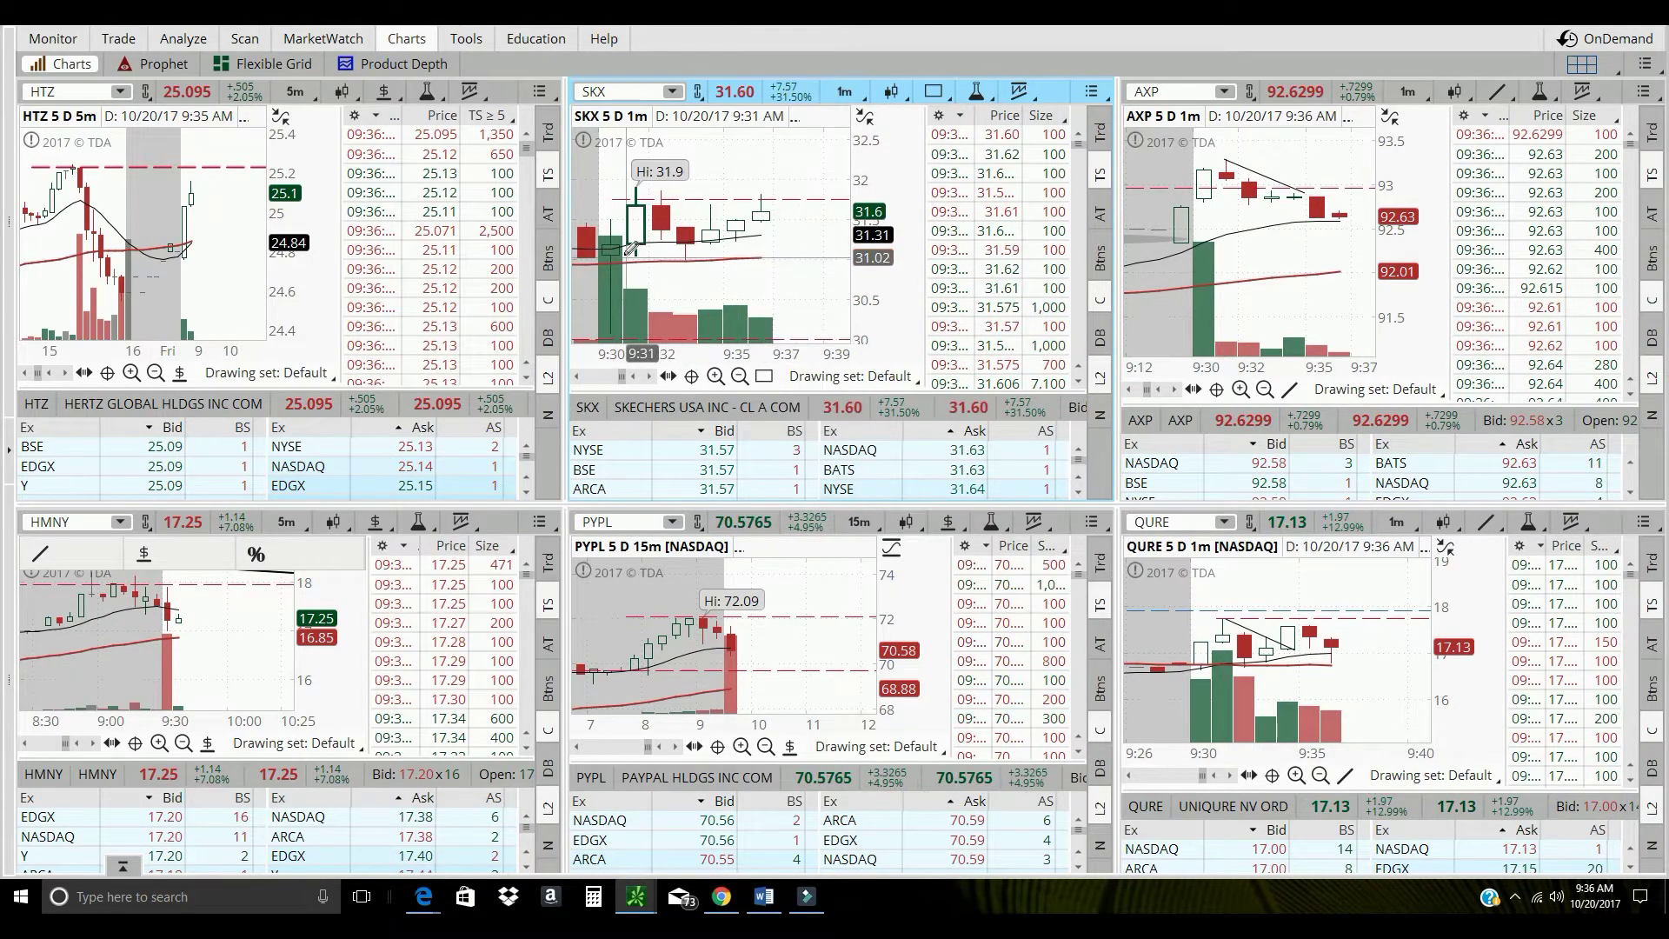
pyautogui.moveTo(624, 255); pyautogui.dragTo(799, 300)
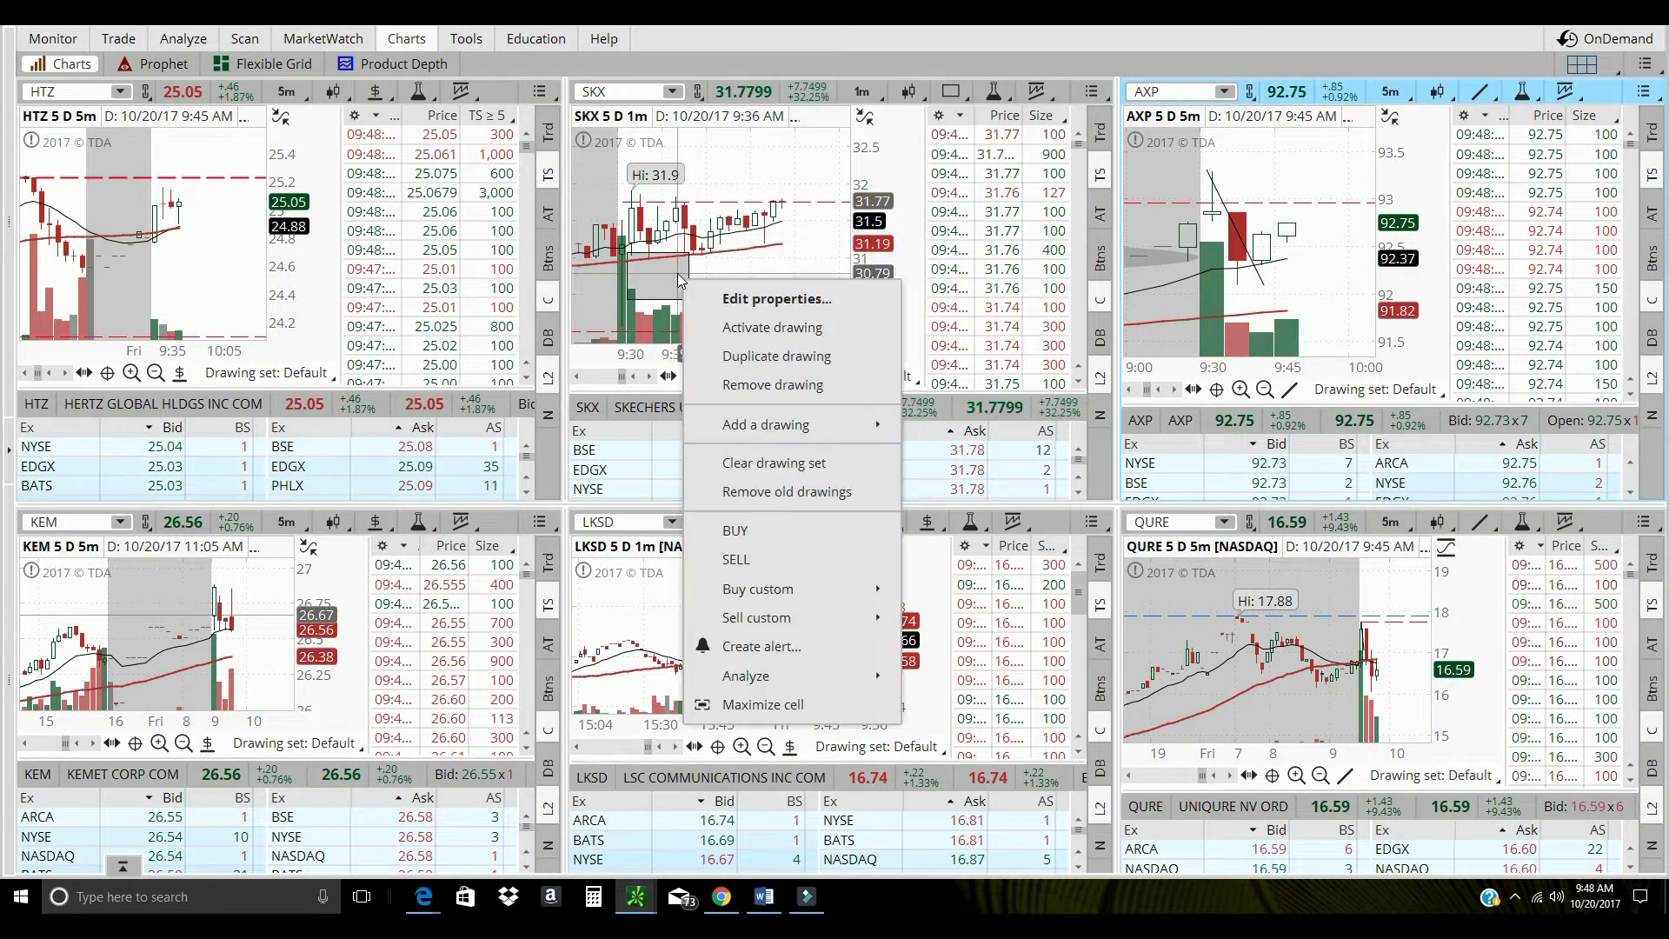
# Reactivate the SKX rectangle and move its corner to shade the zone above 30.5.
pyautogui.rightClick(684, 284)
pyautogui.click(773, 327)
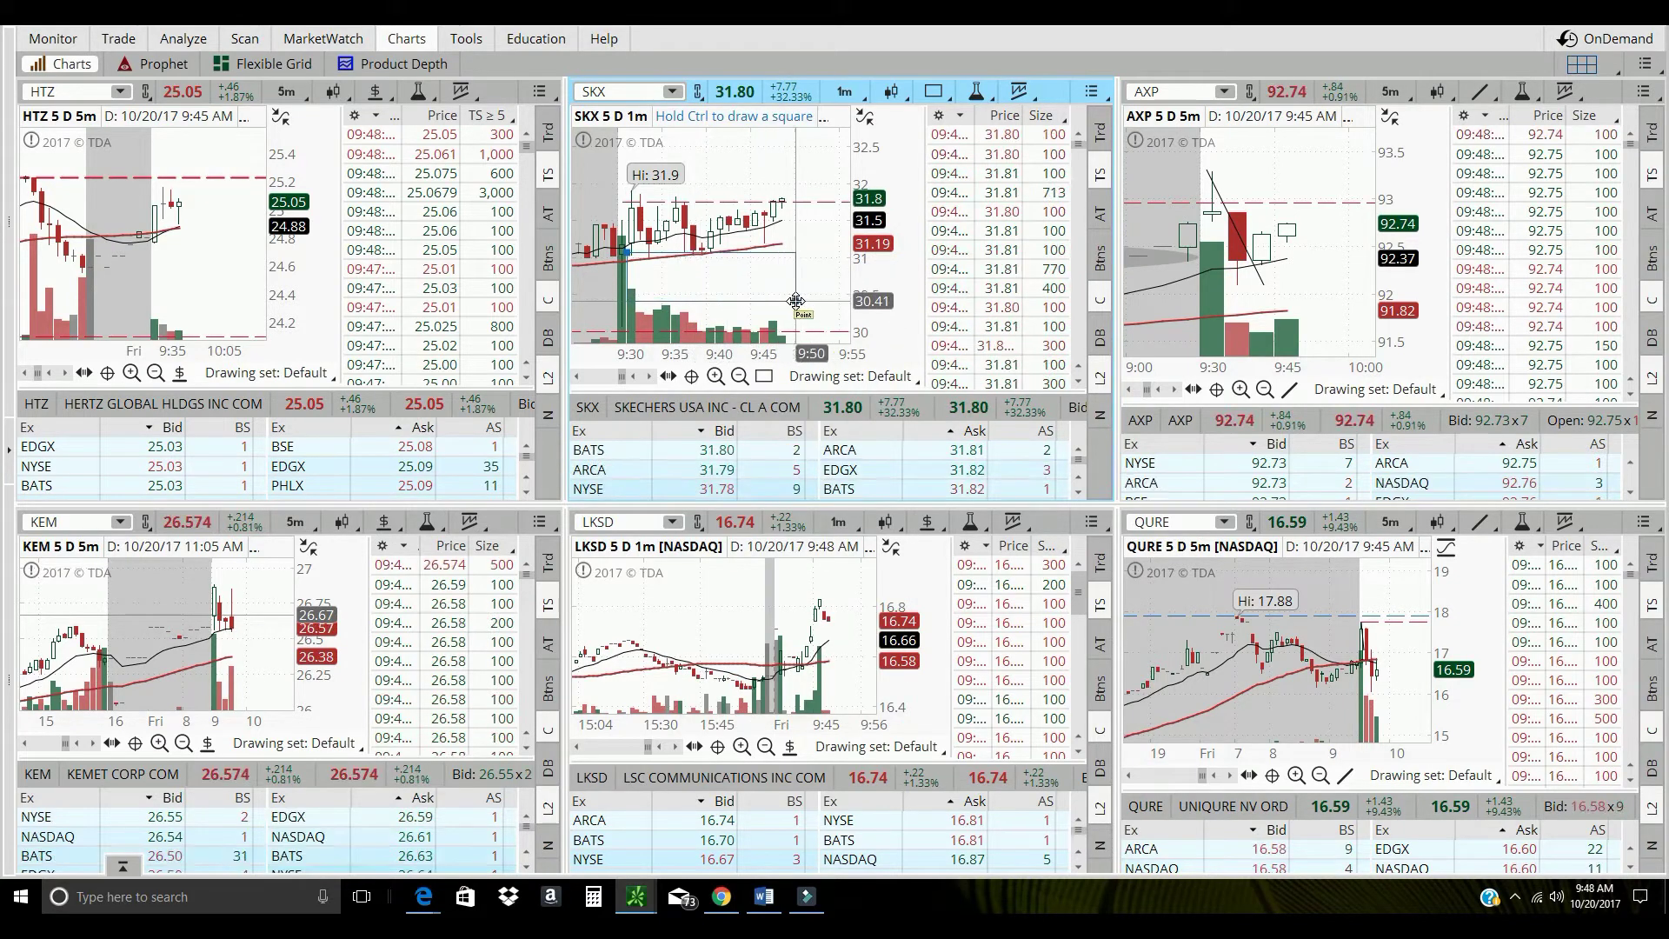
pyautogui.click(797, 301)
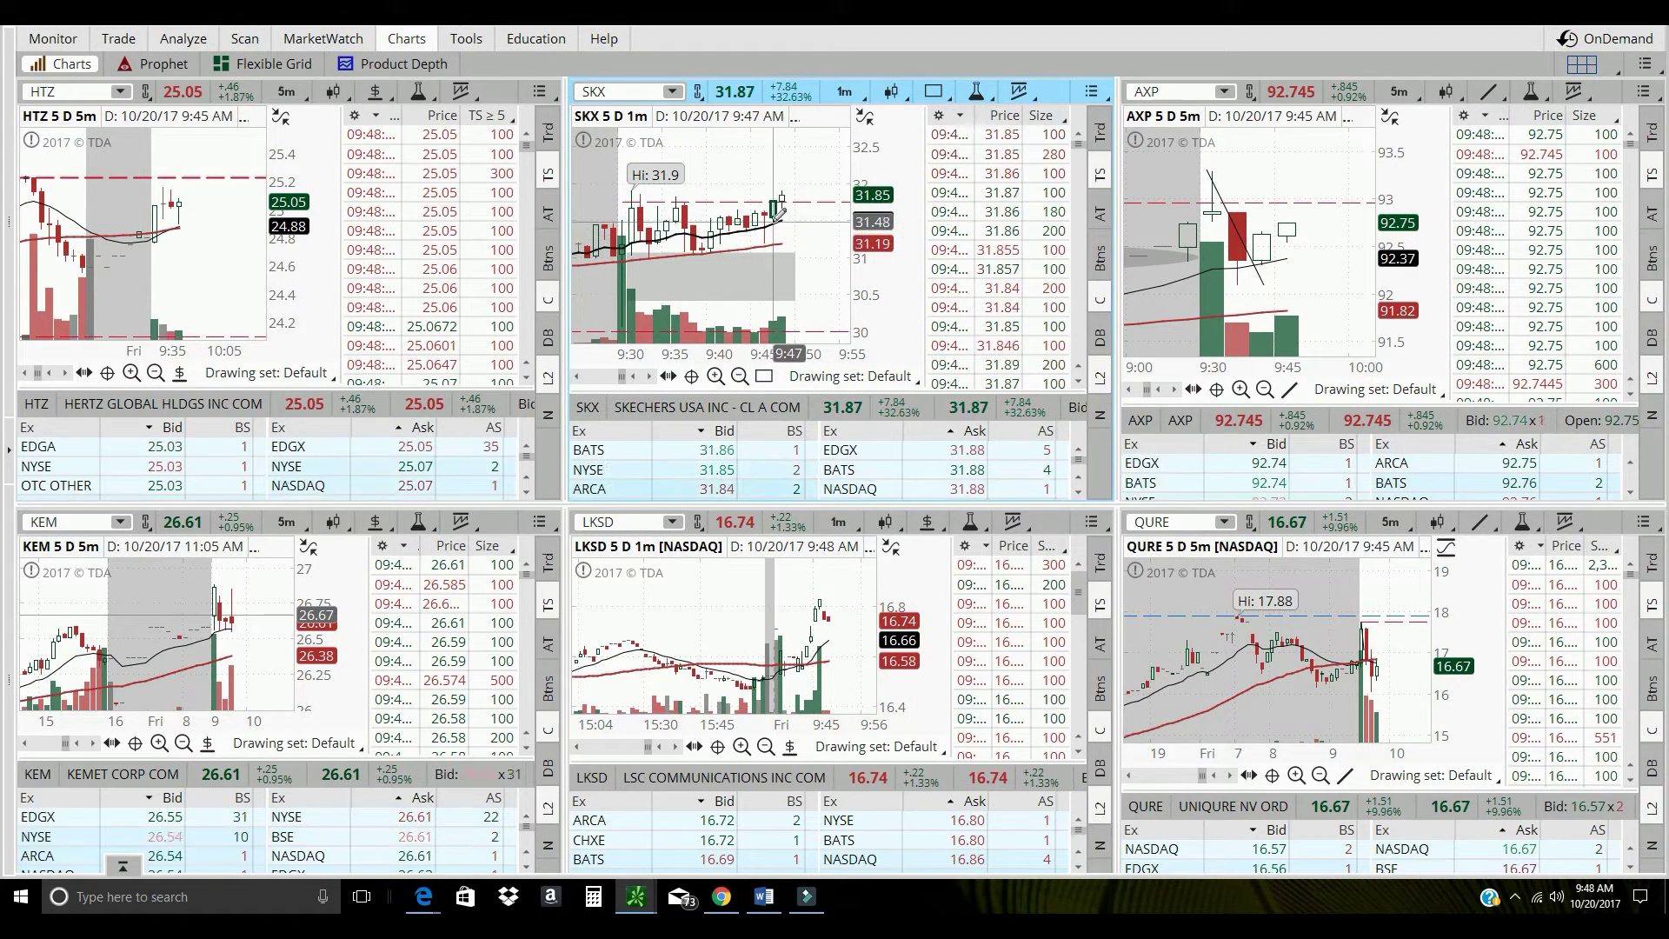
pyautogui.scroll(2, 635, 216)
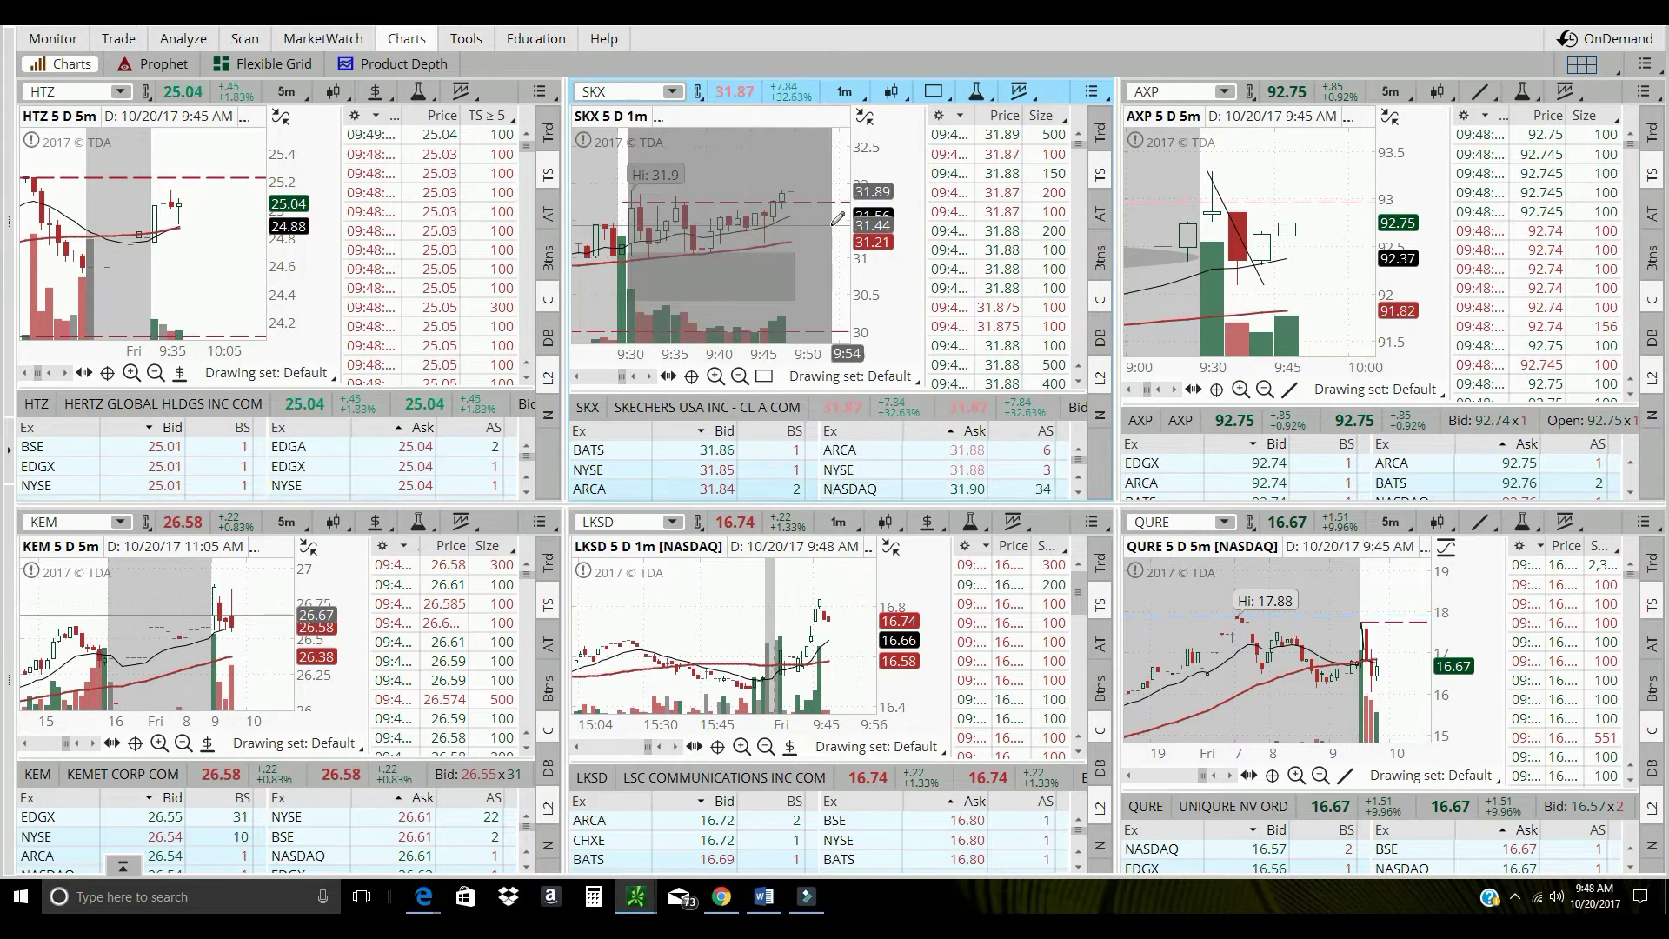
pyautogui.click(777, 228)
pyautogui.scroll(2, 805, 218)
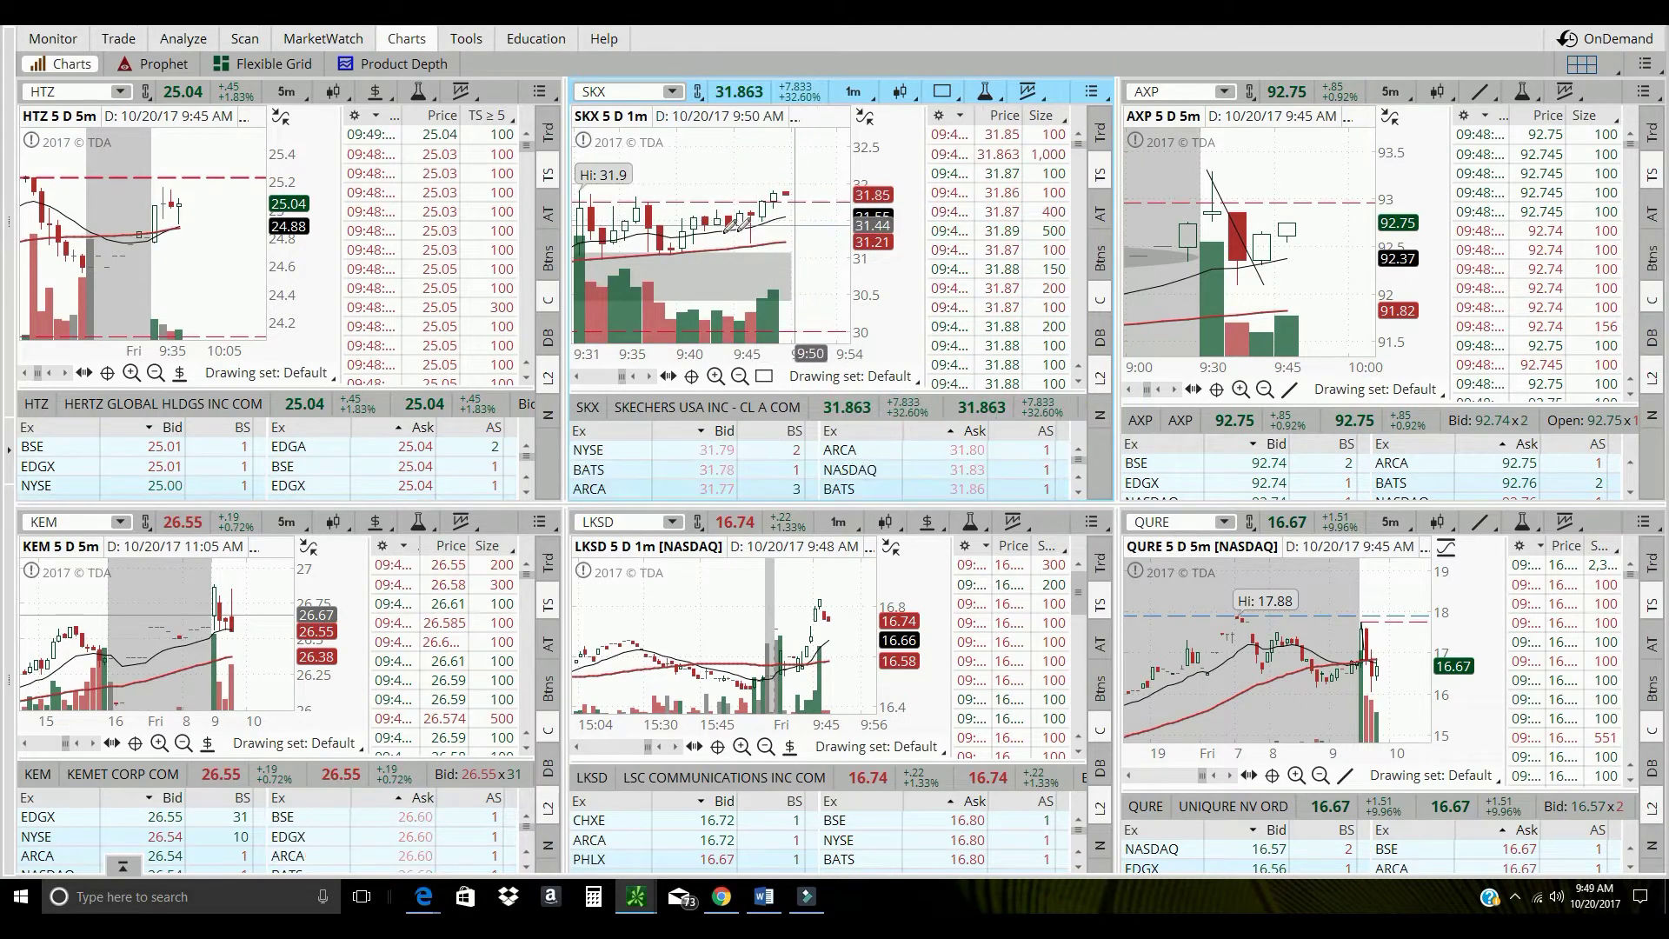
pyautogui.scroll(2, 813, 223)
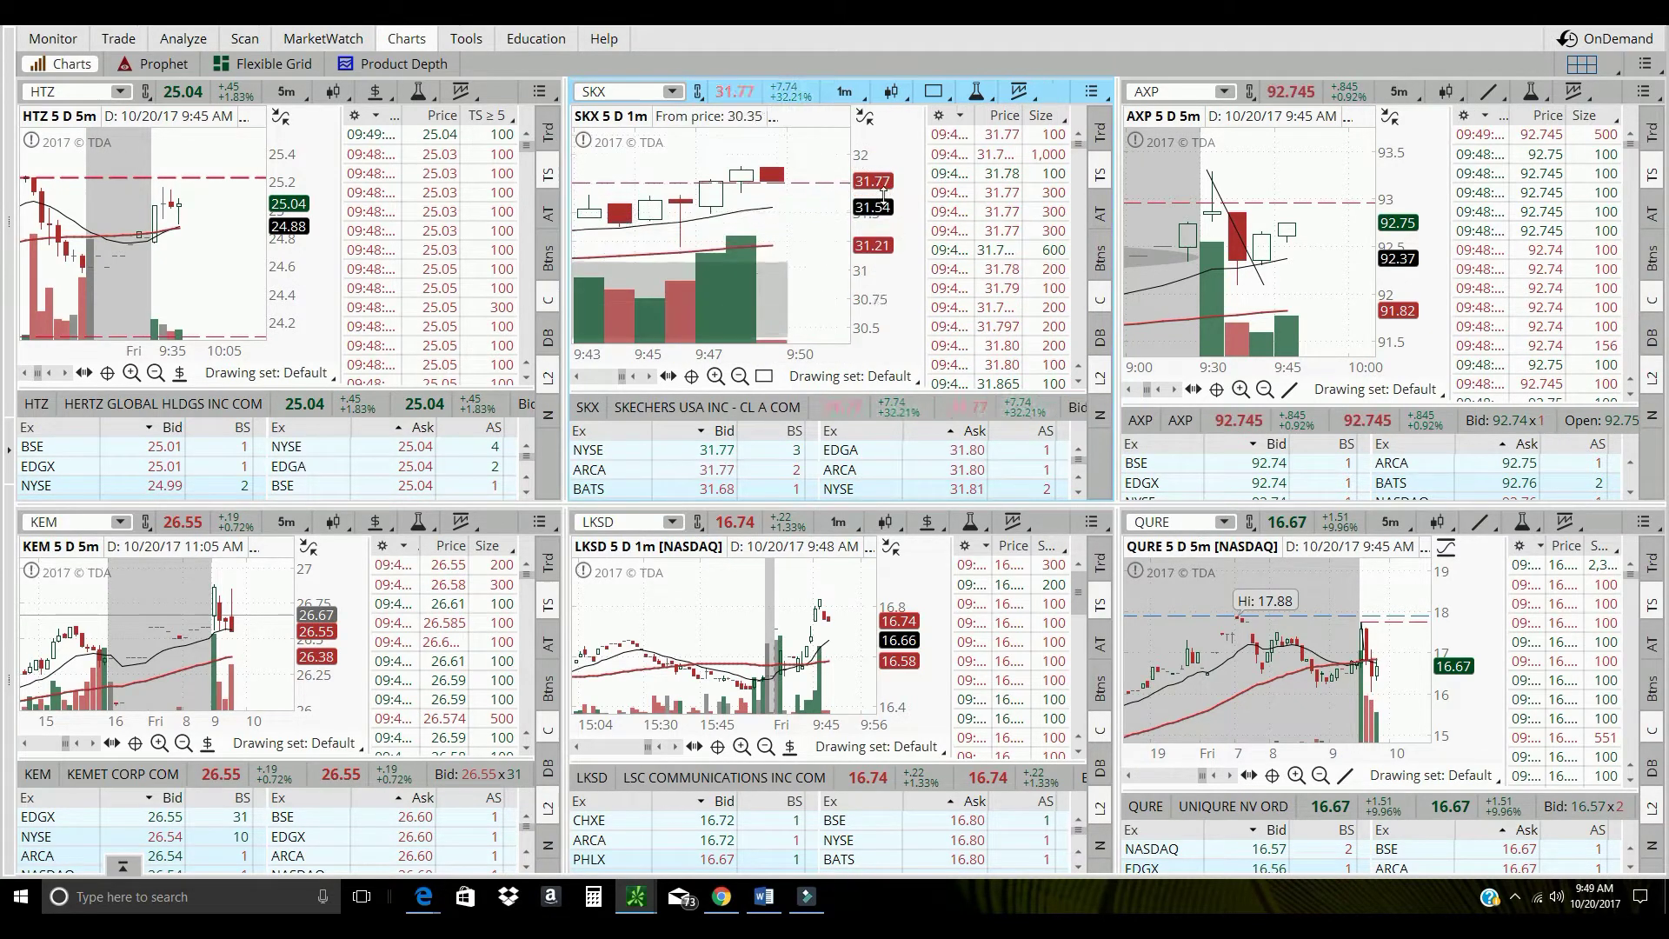
pyautogui.click(741, 378)
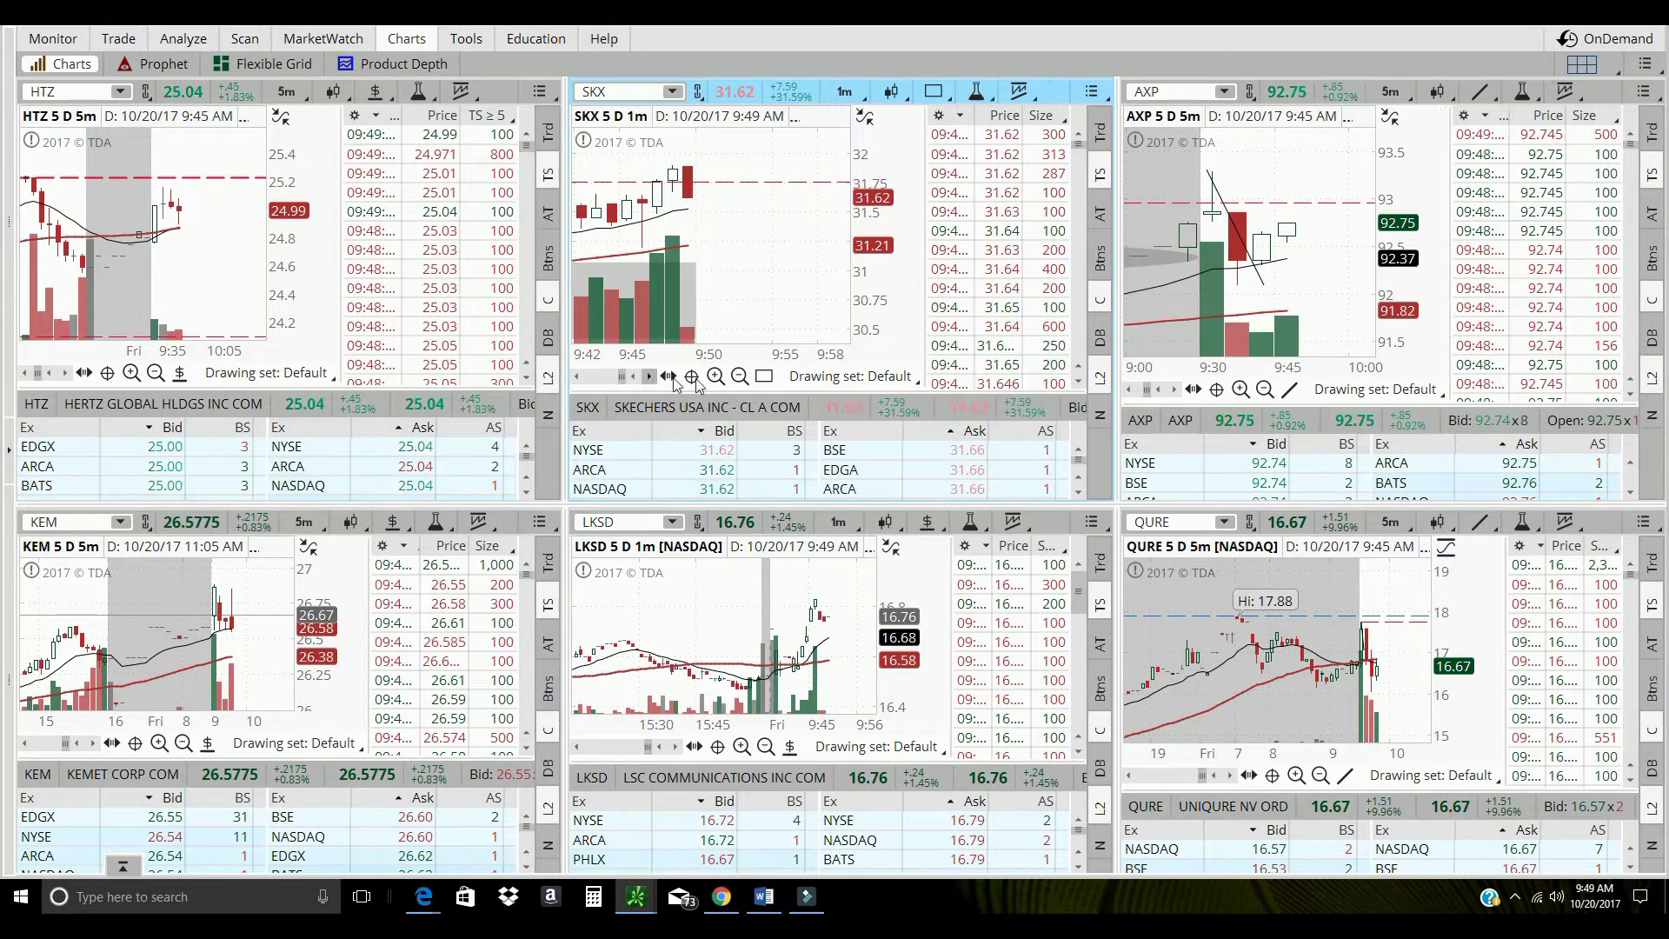
pyautogui.click(740, 377)
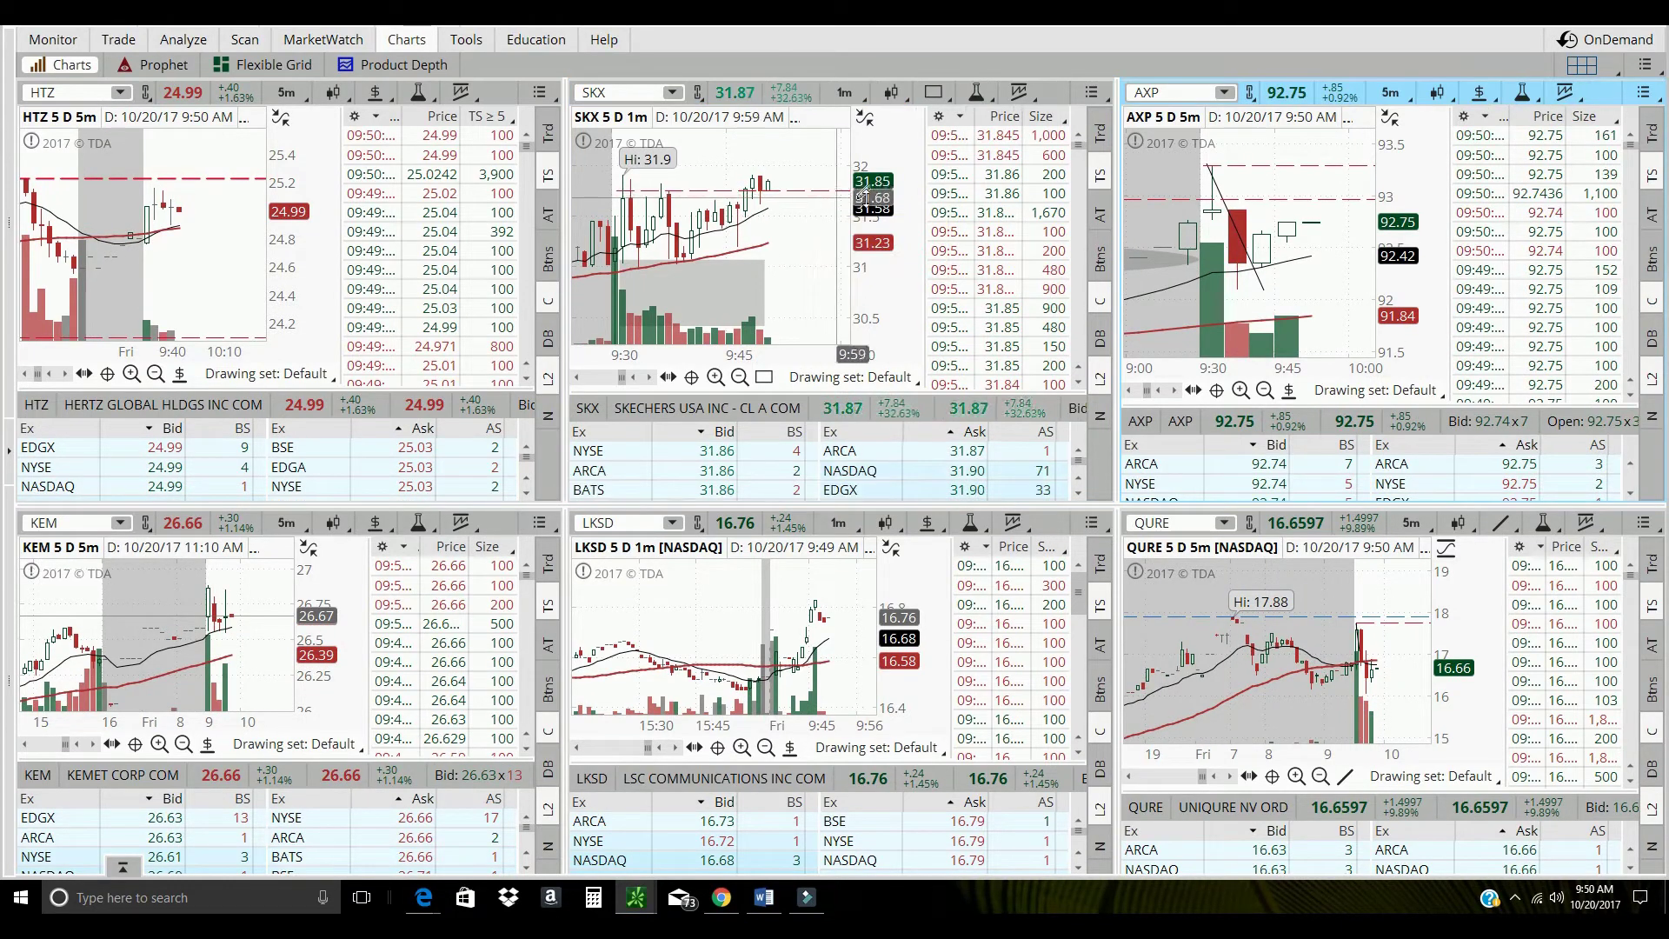
pyautogui.click(901, 187)
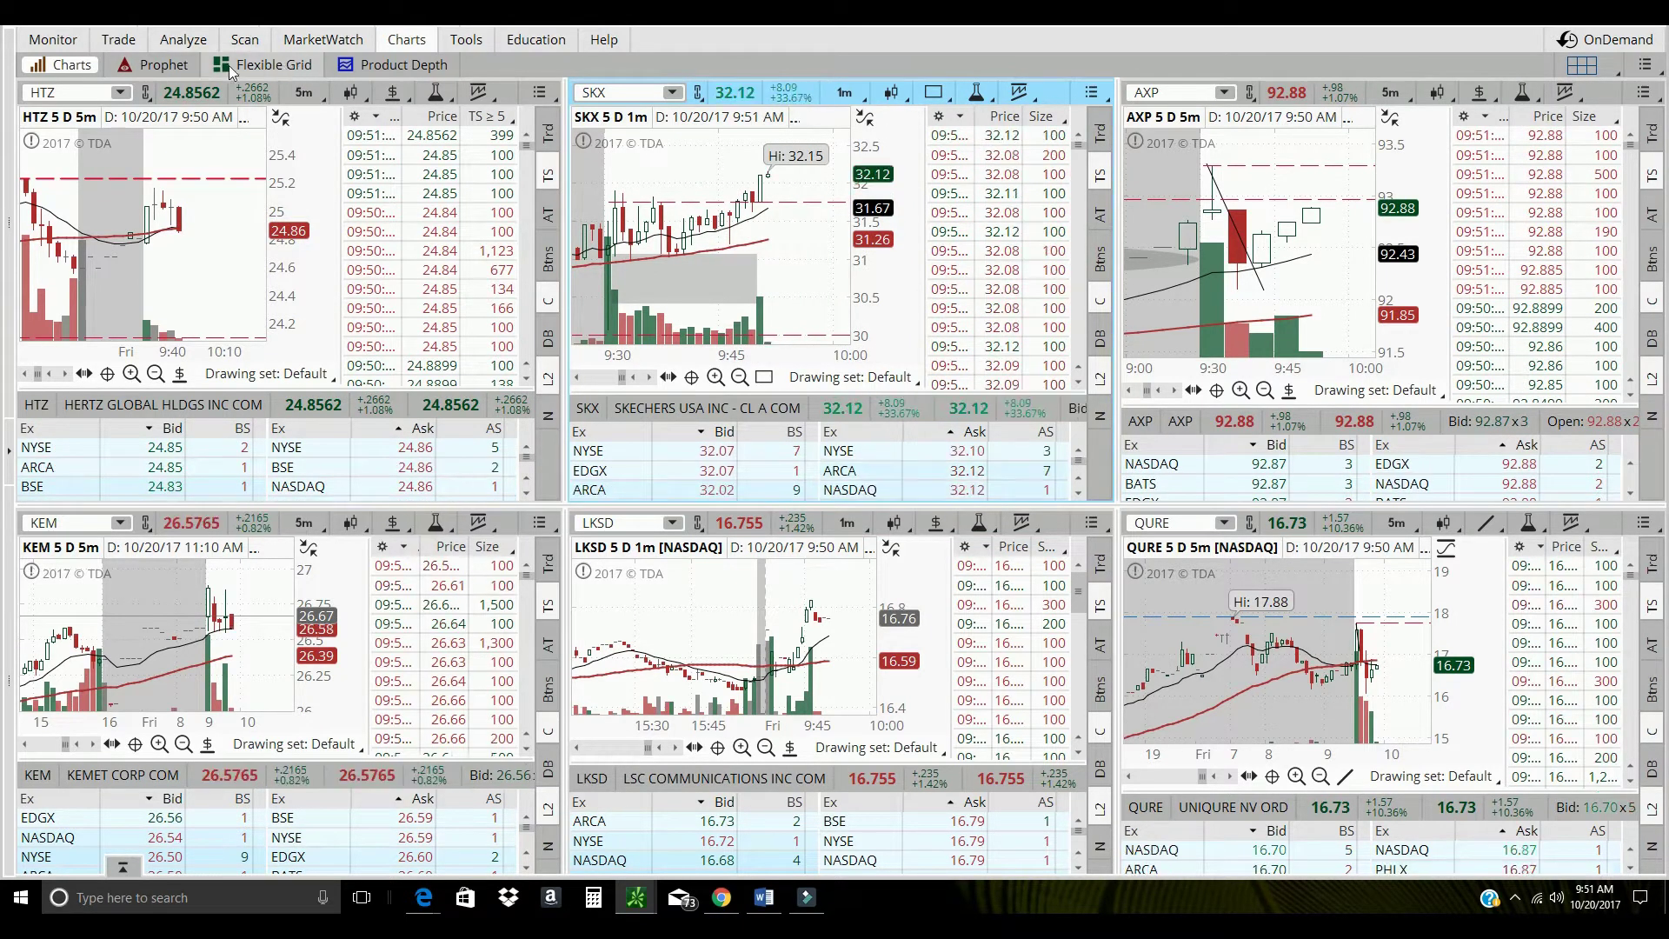
# Open the Flexible Grid workspace.
pyautogui.click(305, 72)
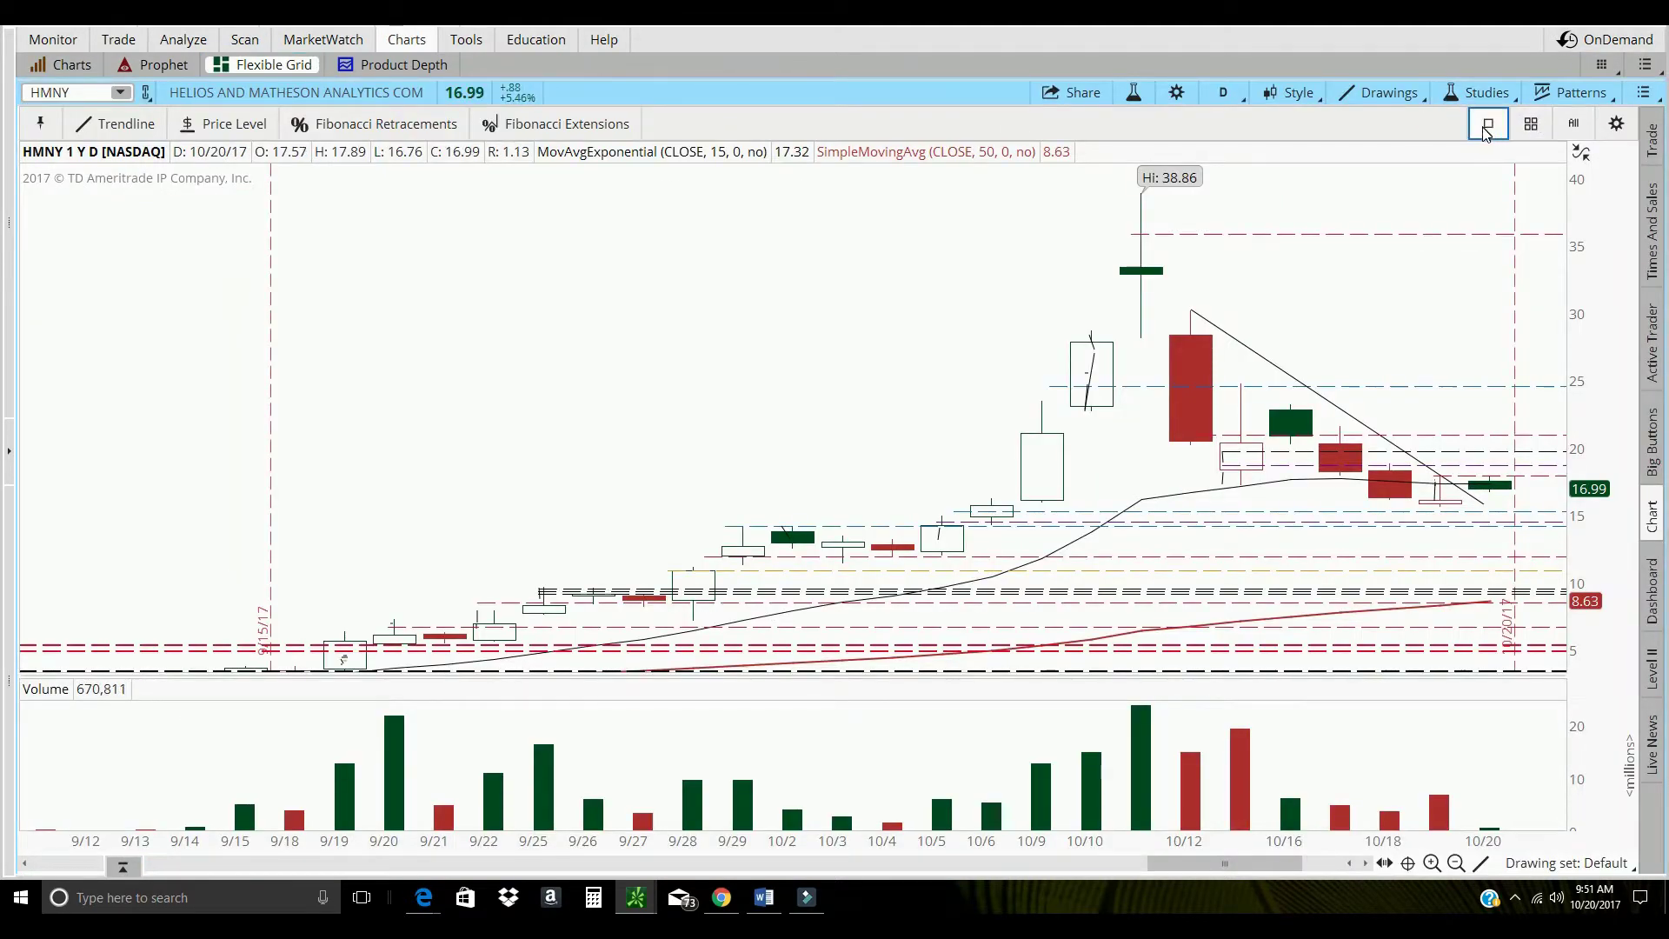
# Switch the chart grid to a two-panel side-by-side (1x2) layout.
pyautogui.click(1601, 66)
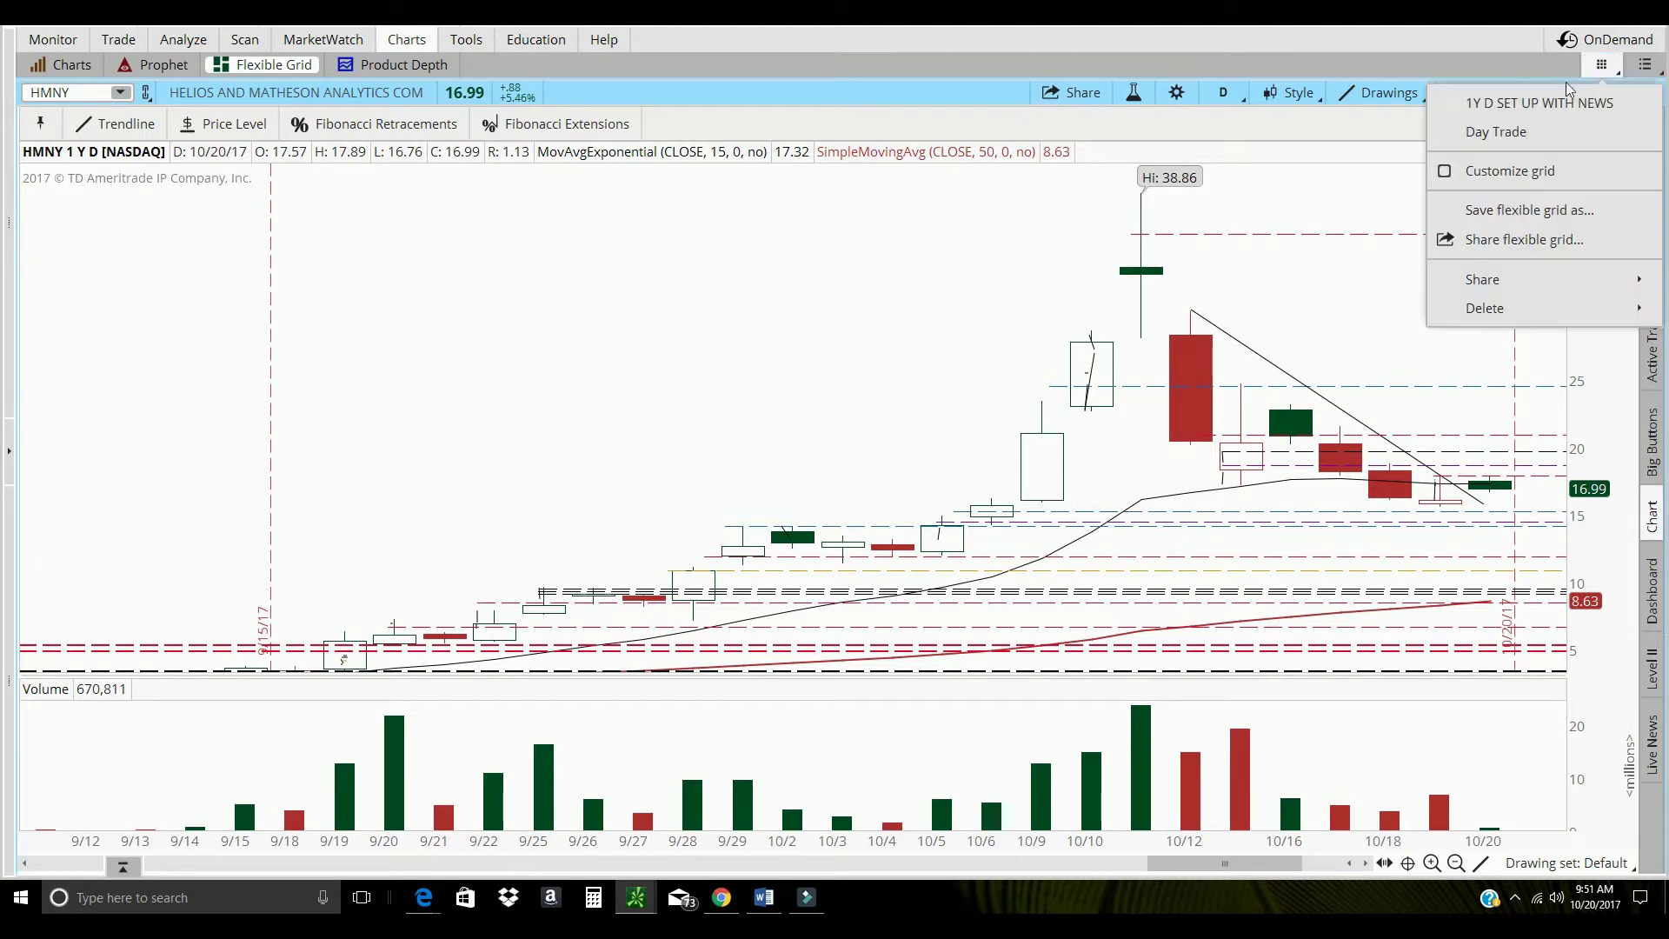
pyautogui.click(296, 53)
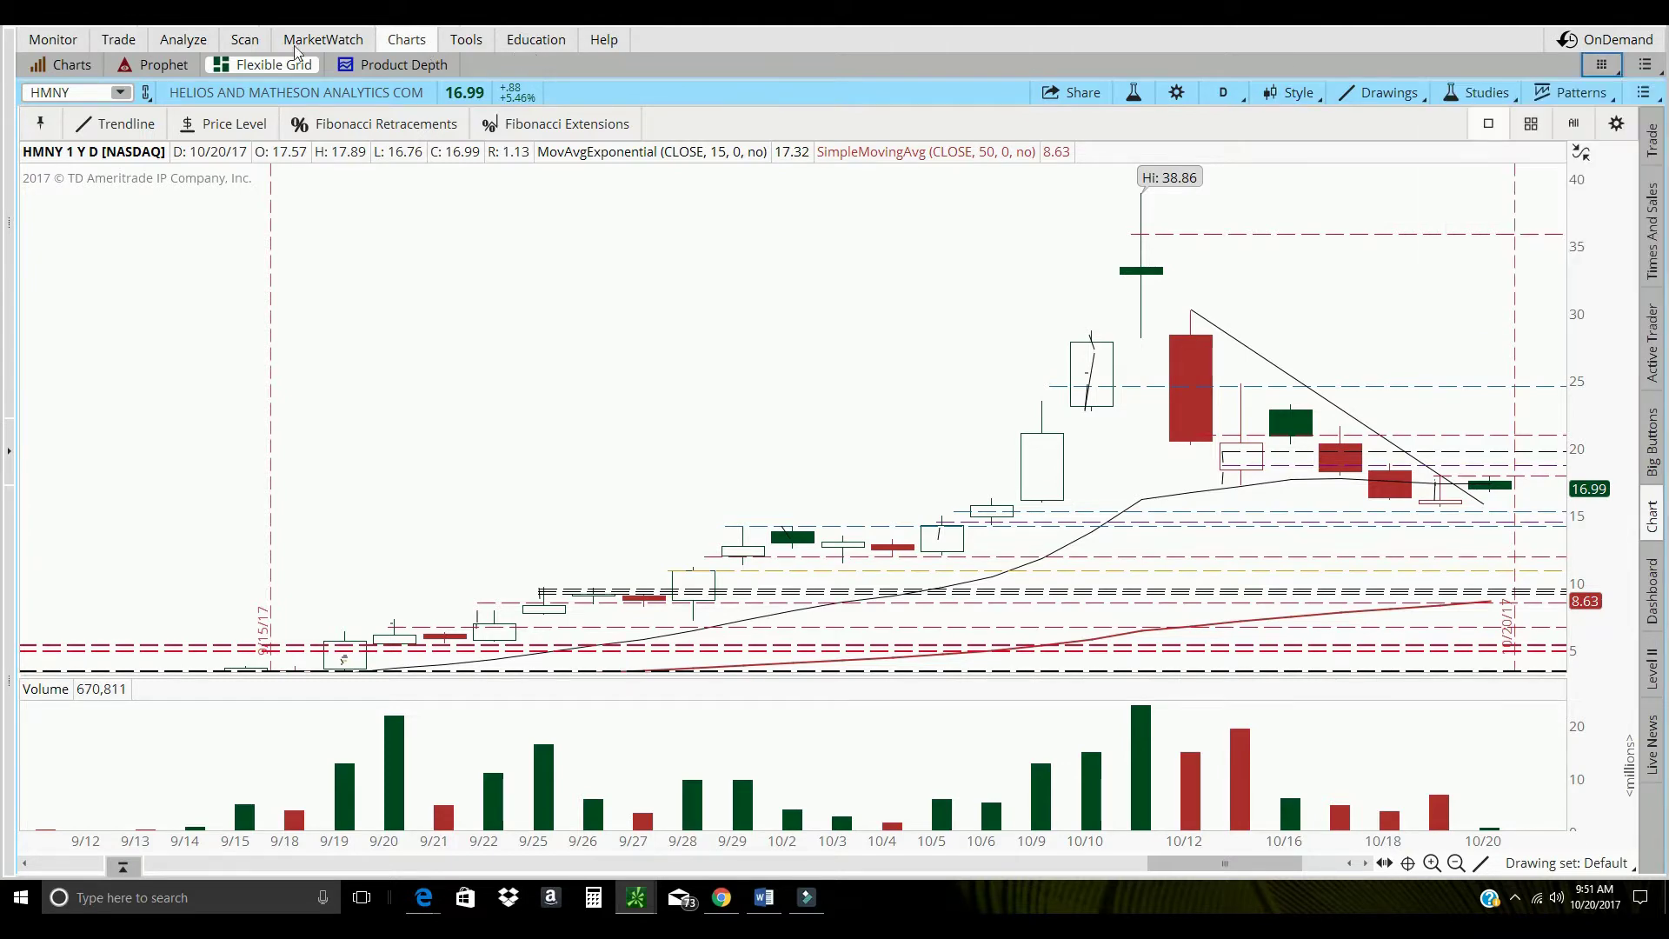
pyautogui.click(93, 75)
pyautogui.click(1582, 66)
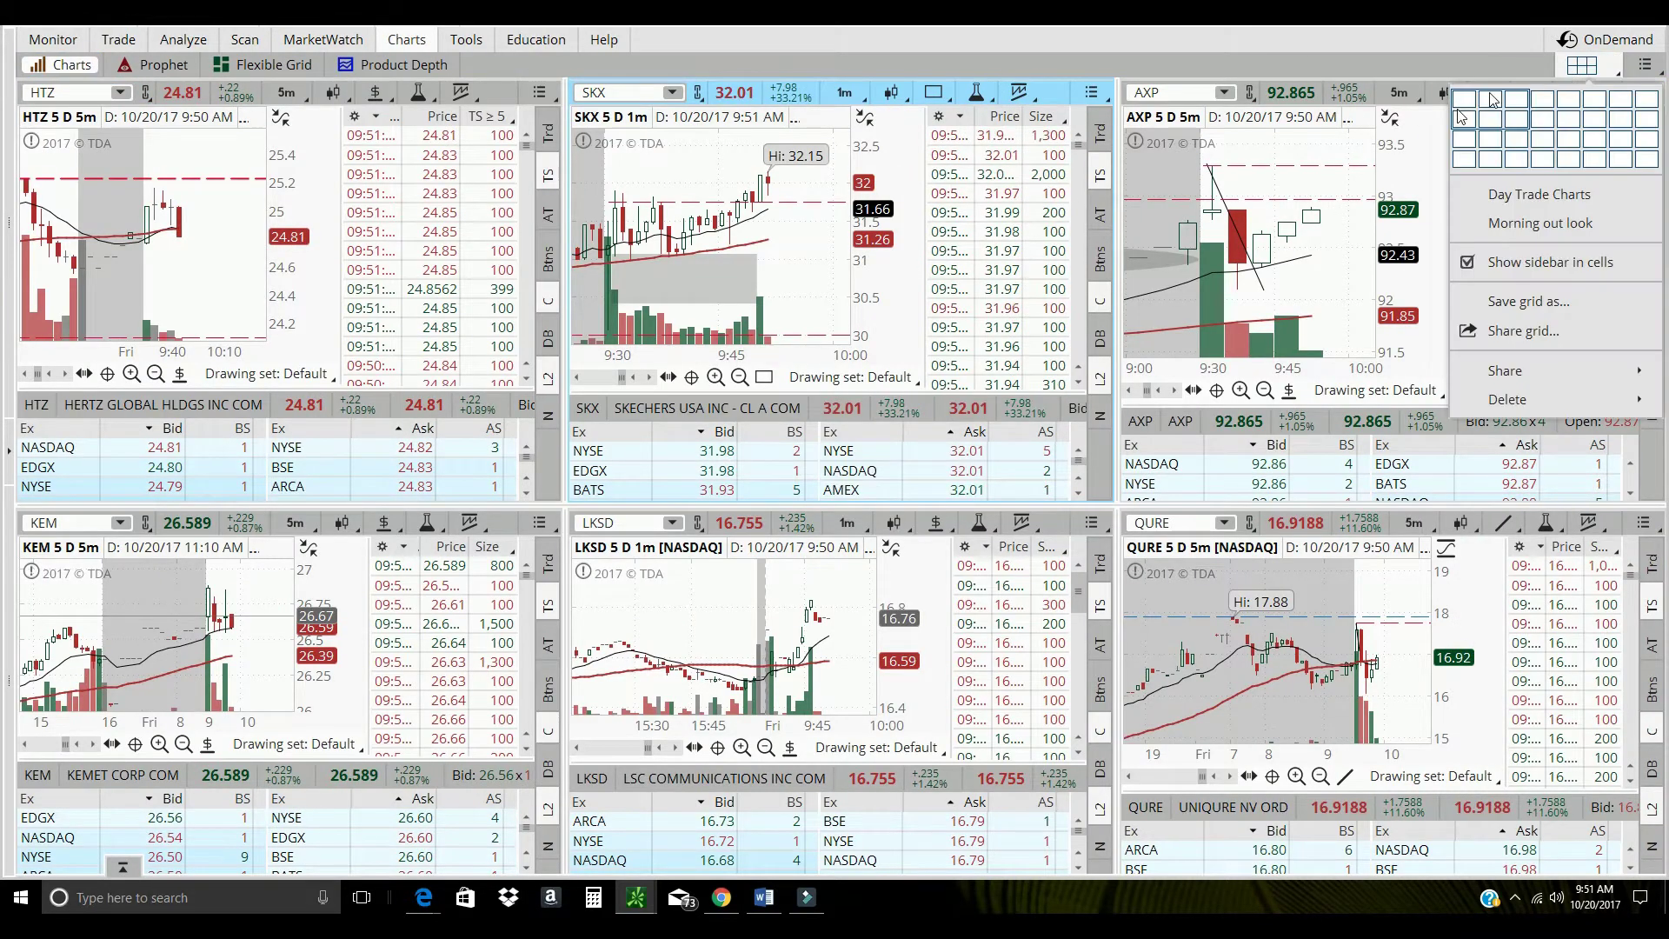
pyautogui.click(1490, 99)
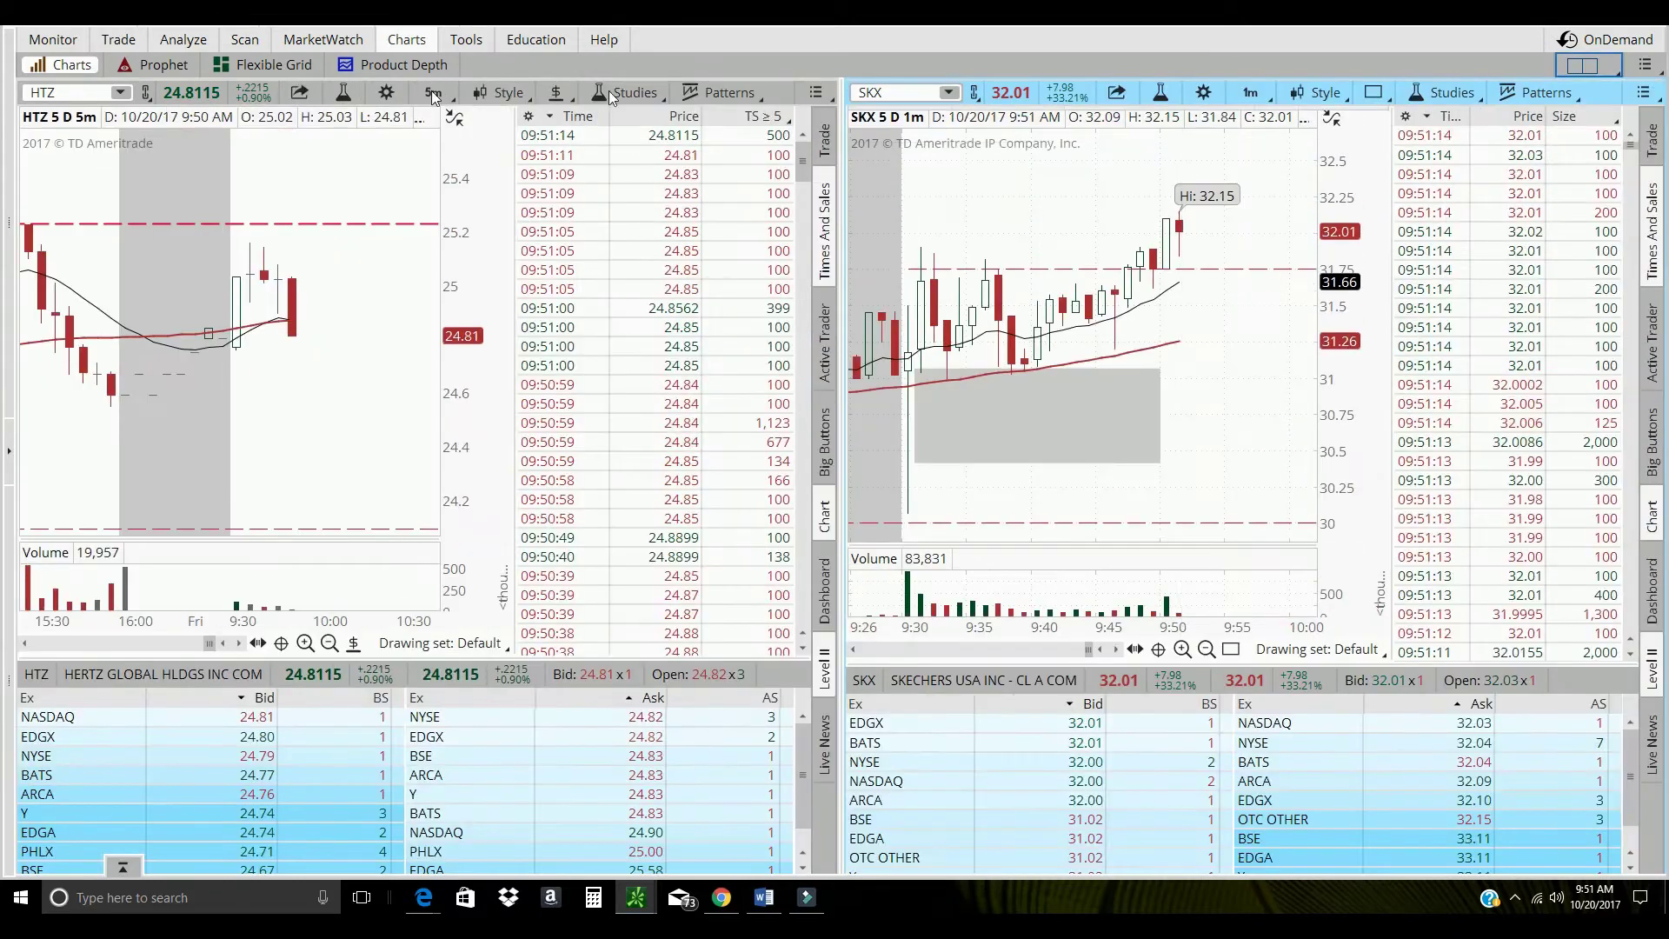
# Replace the left chart's HTZ symbol with SKX and begin entering the right chart's symbol.
pyautogui.click(94, 94)
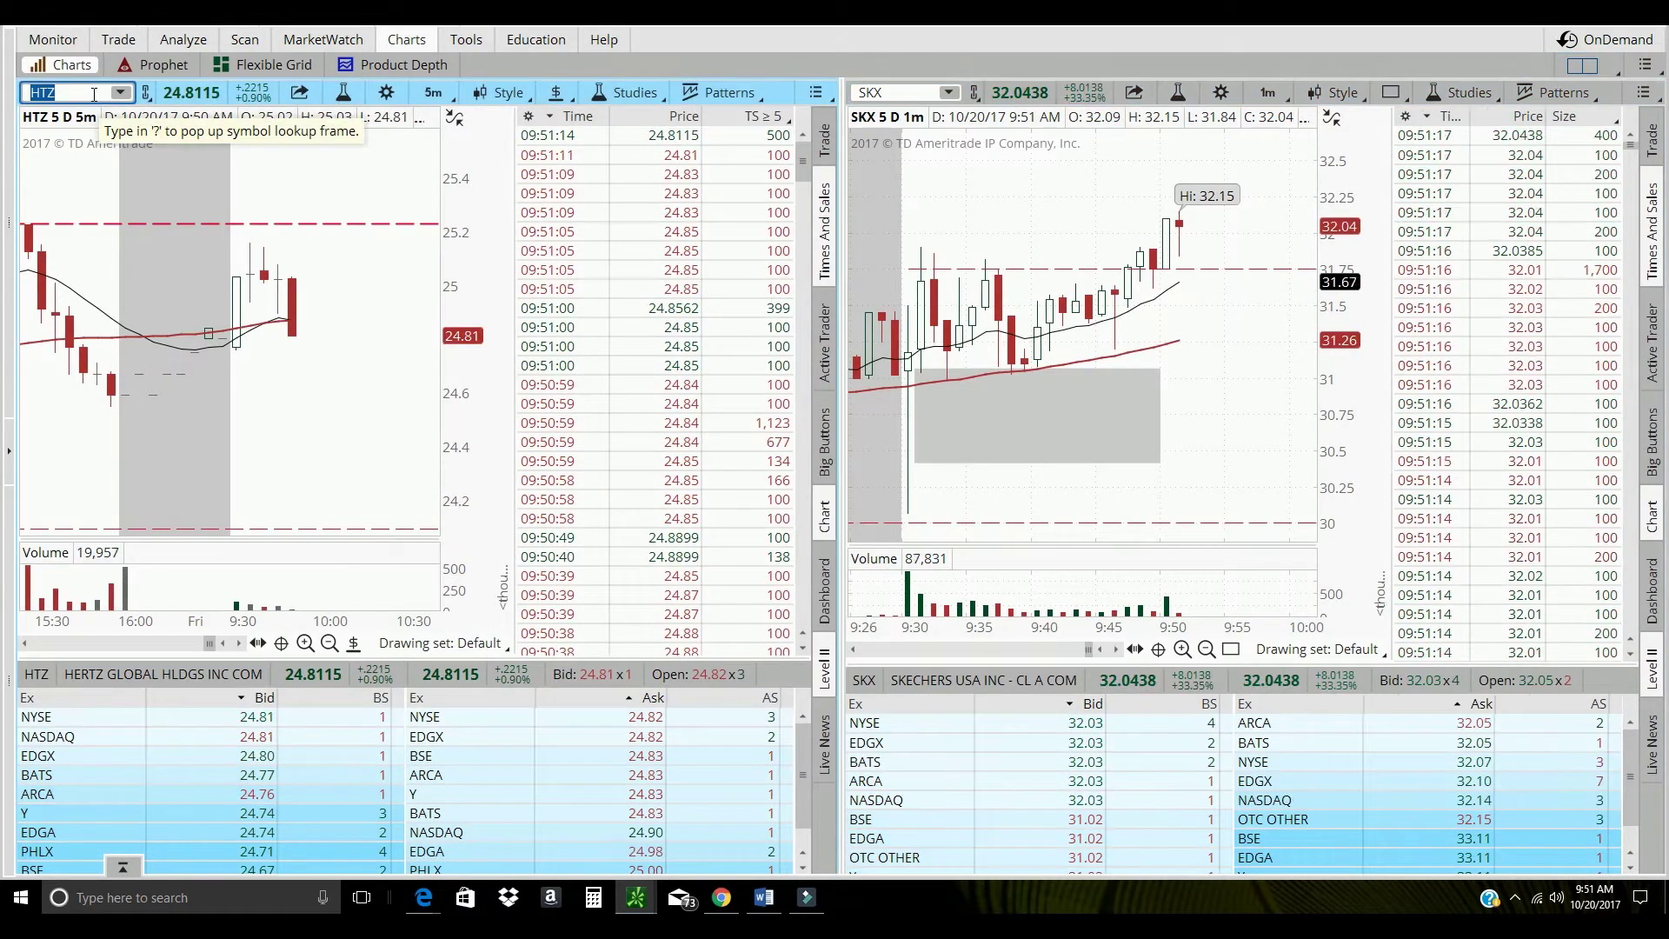
pyautogui.write('SKX')
pyautogui.press('Return')
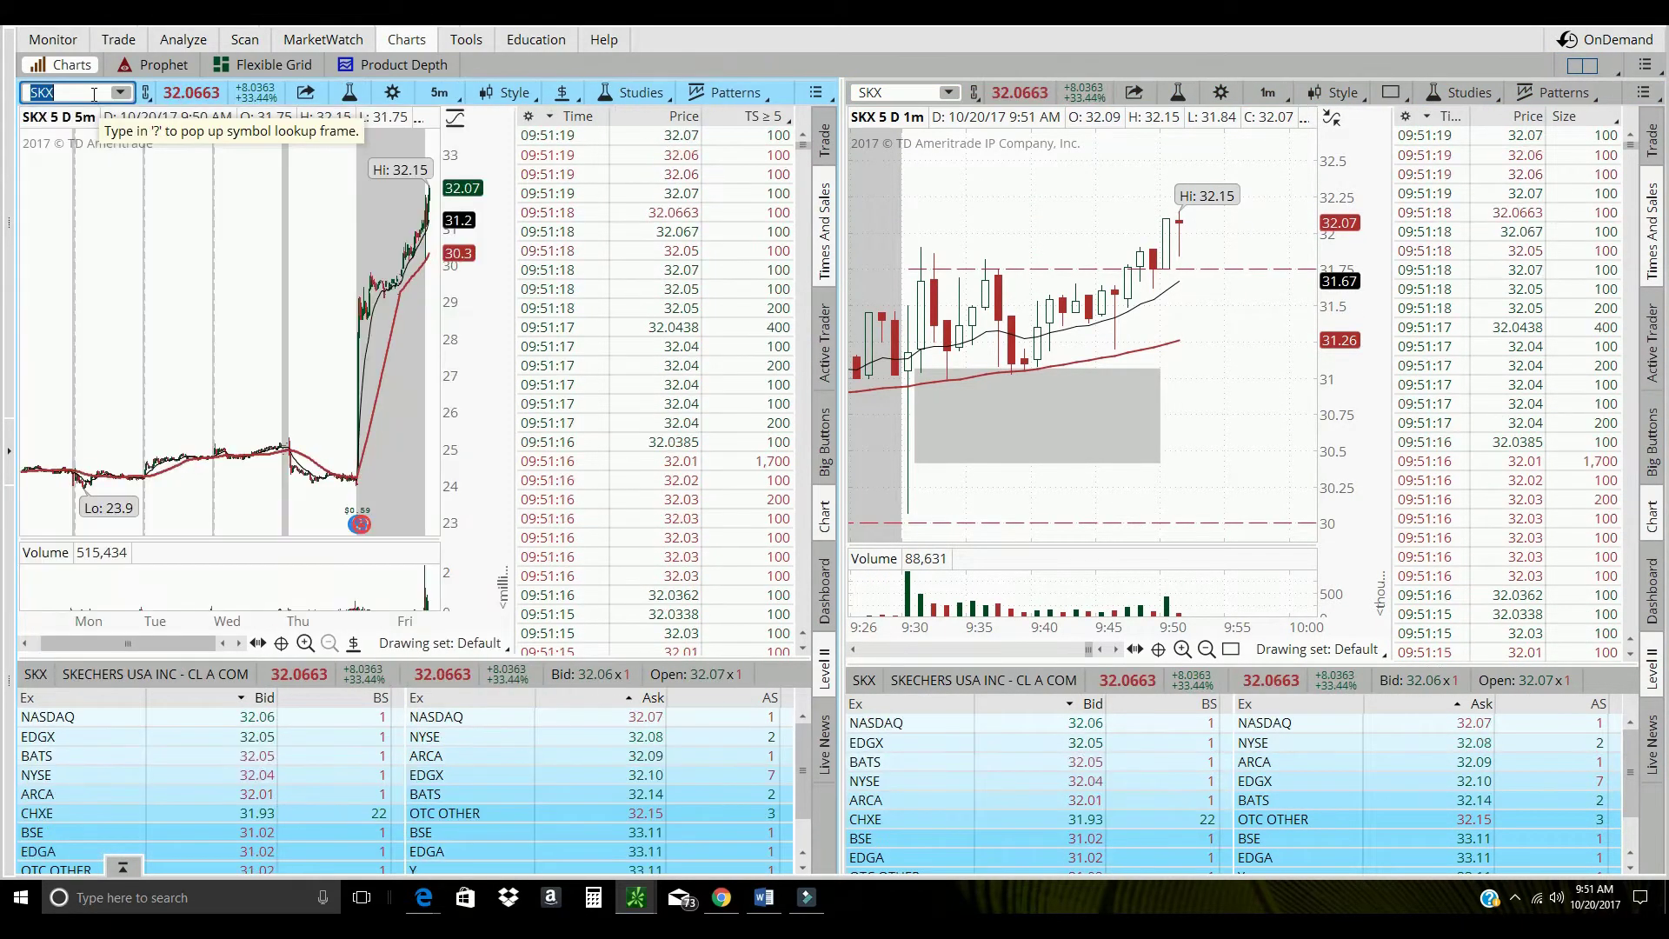
pyautogui.click(902, 93)
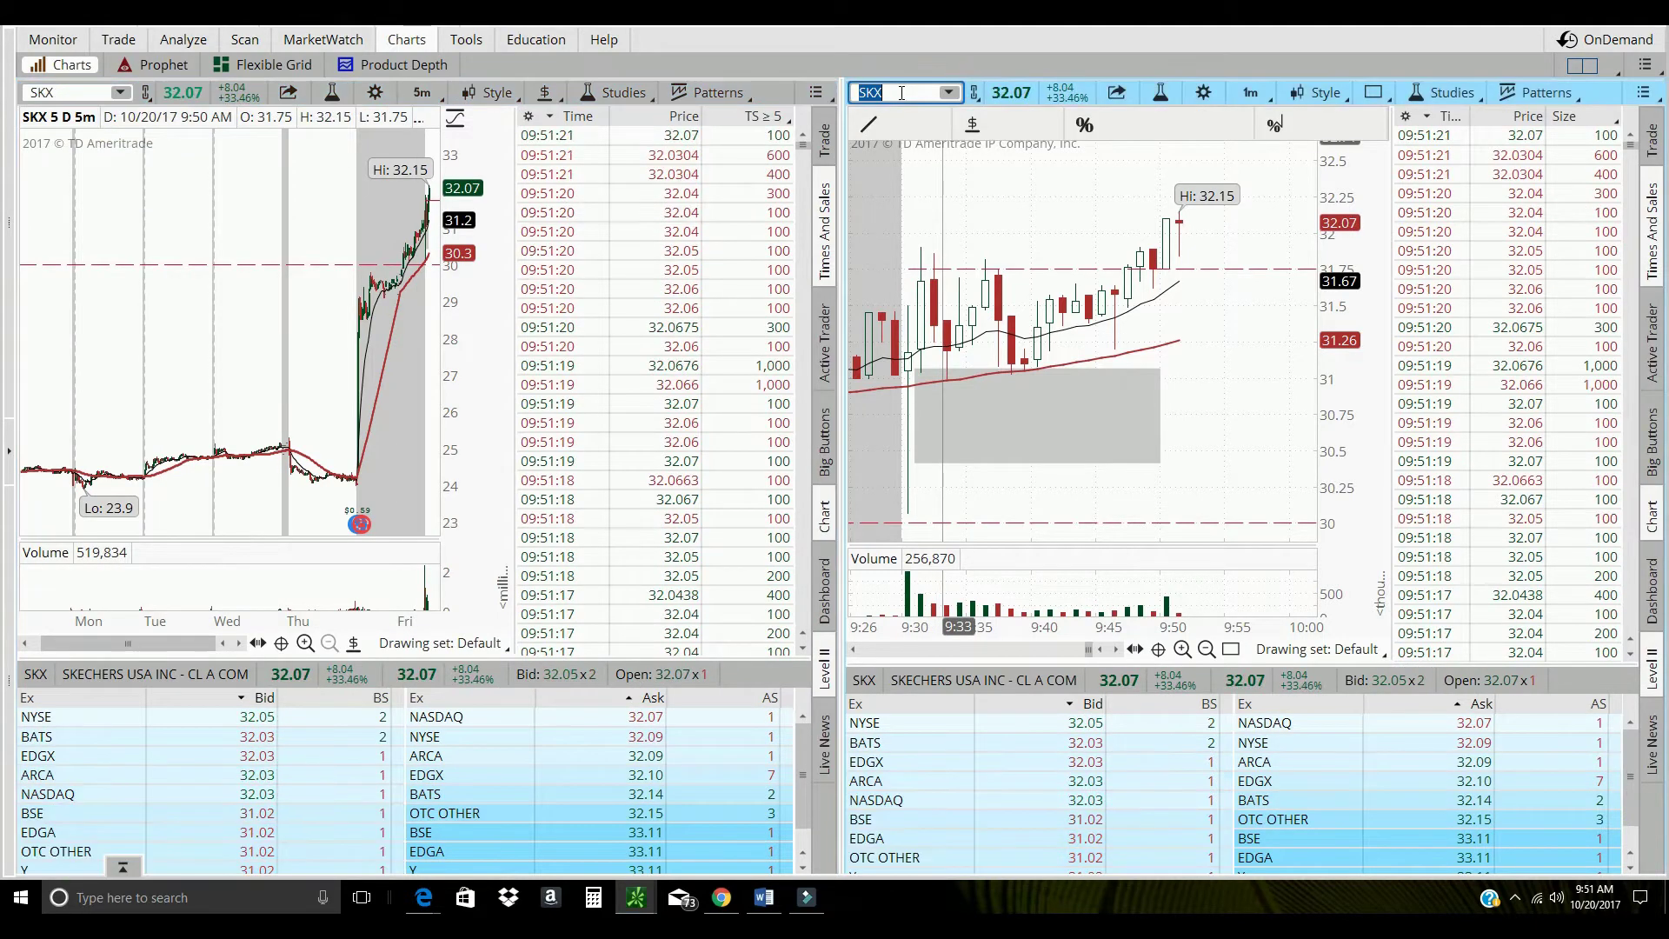
pyautogui.write('AXP')
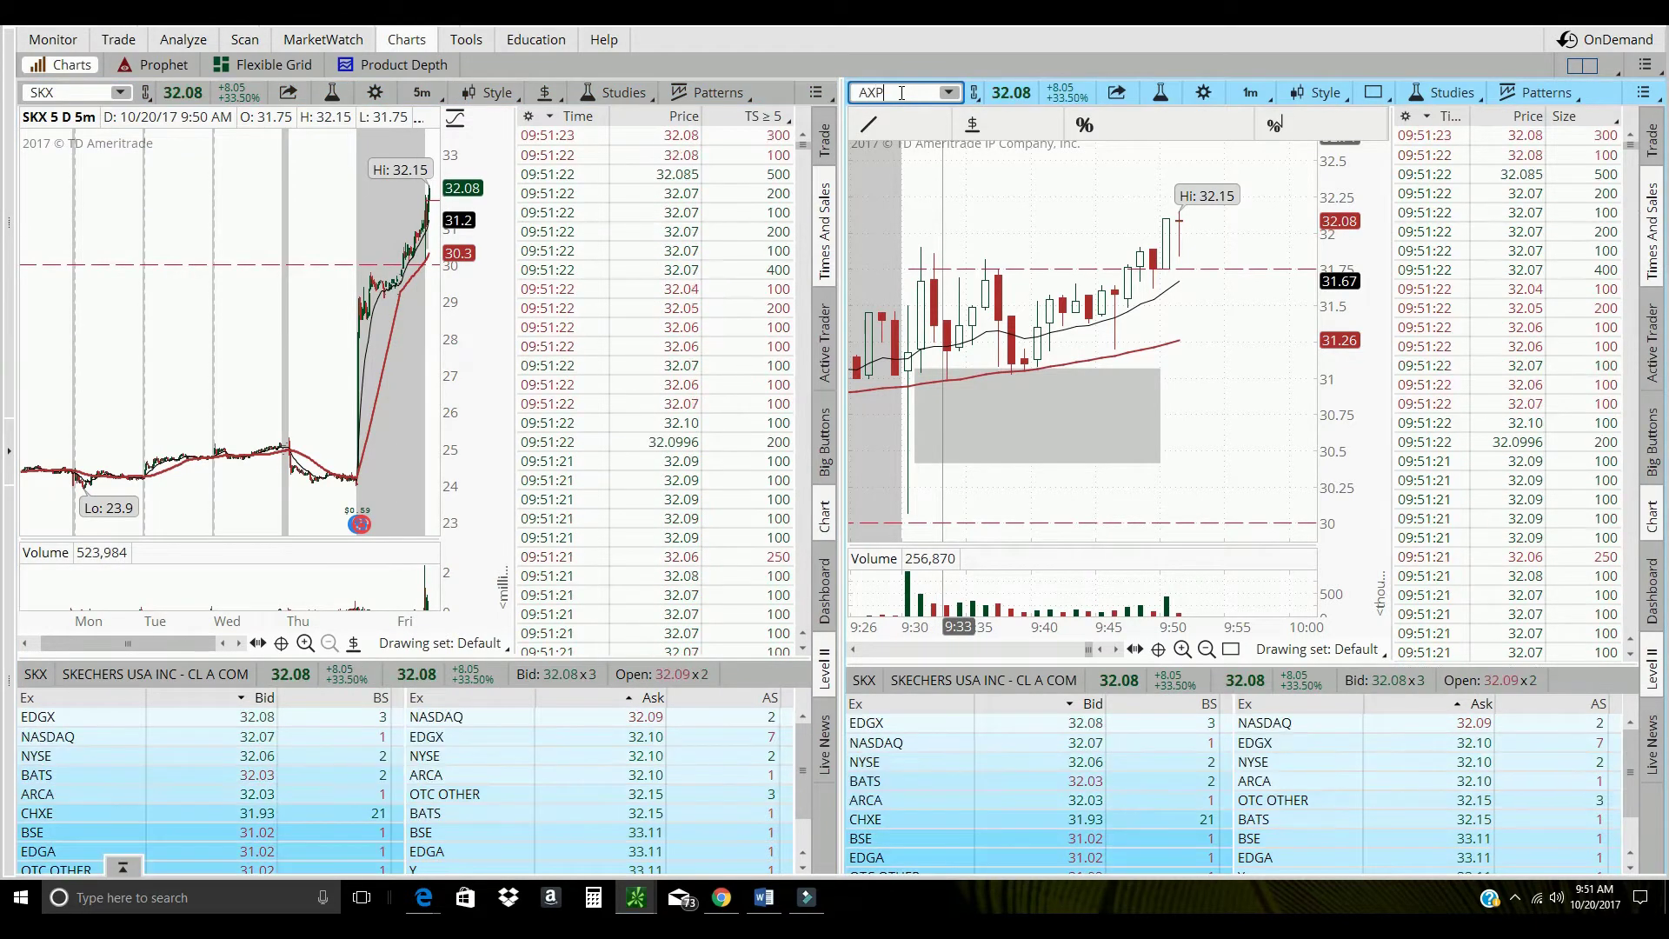
# Load AXP into the right chart, zoom the SKX chart, and make both chart panes taller.
pyautogui.press('Return')
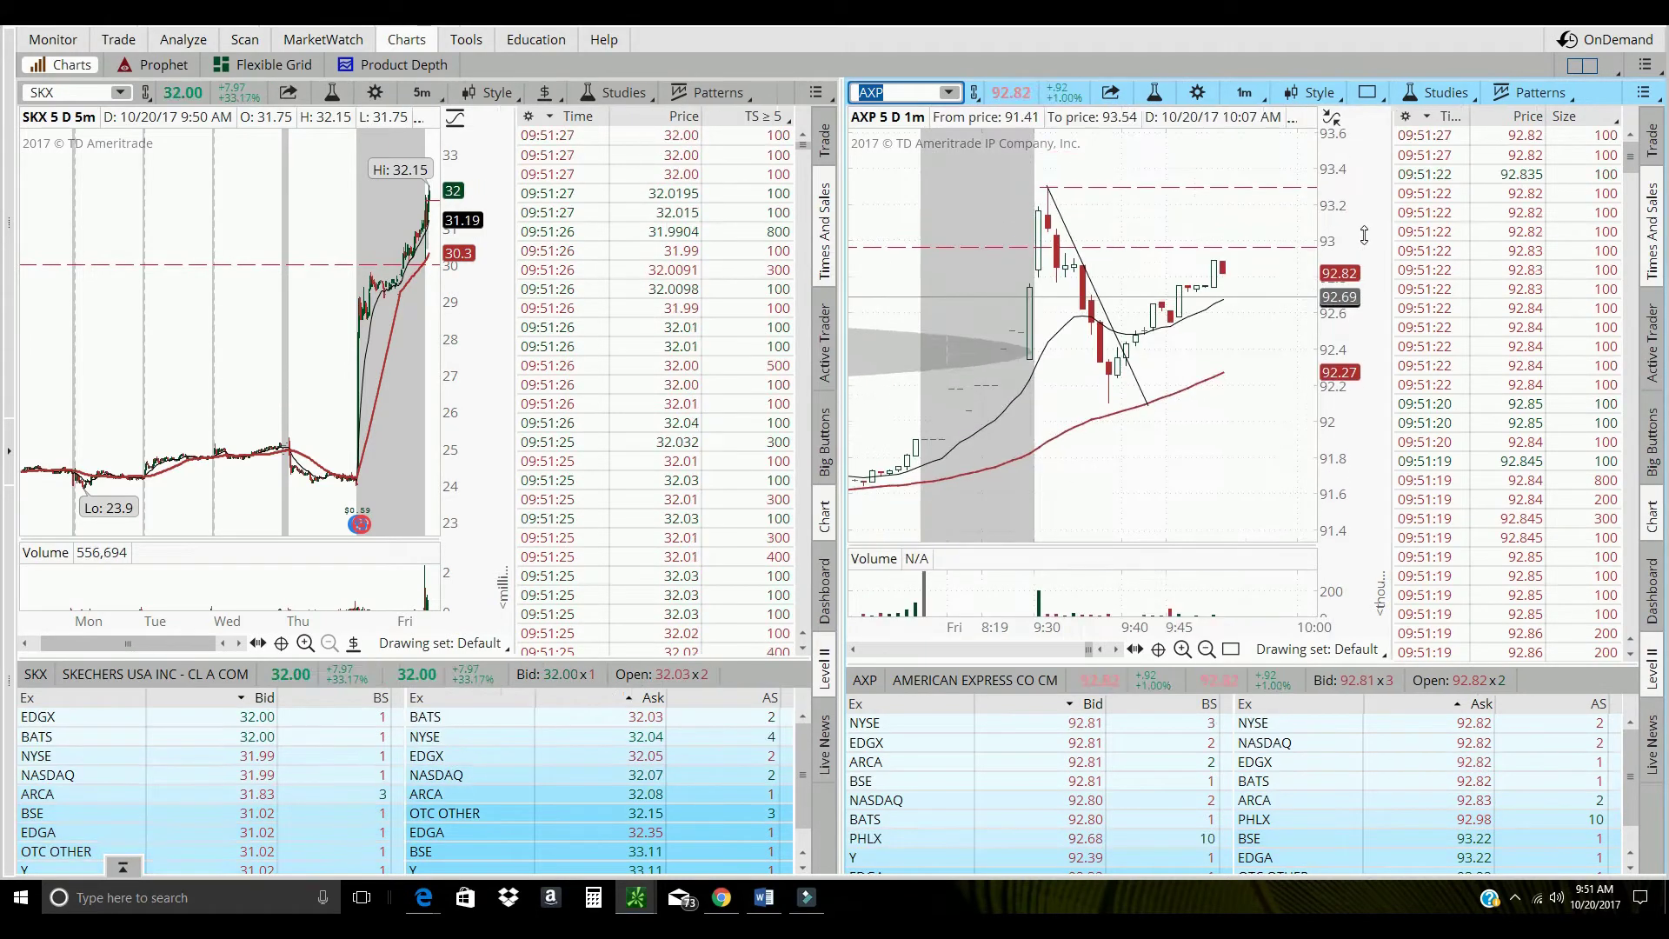
pyautogui.scroll(3, 229, 287)
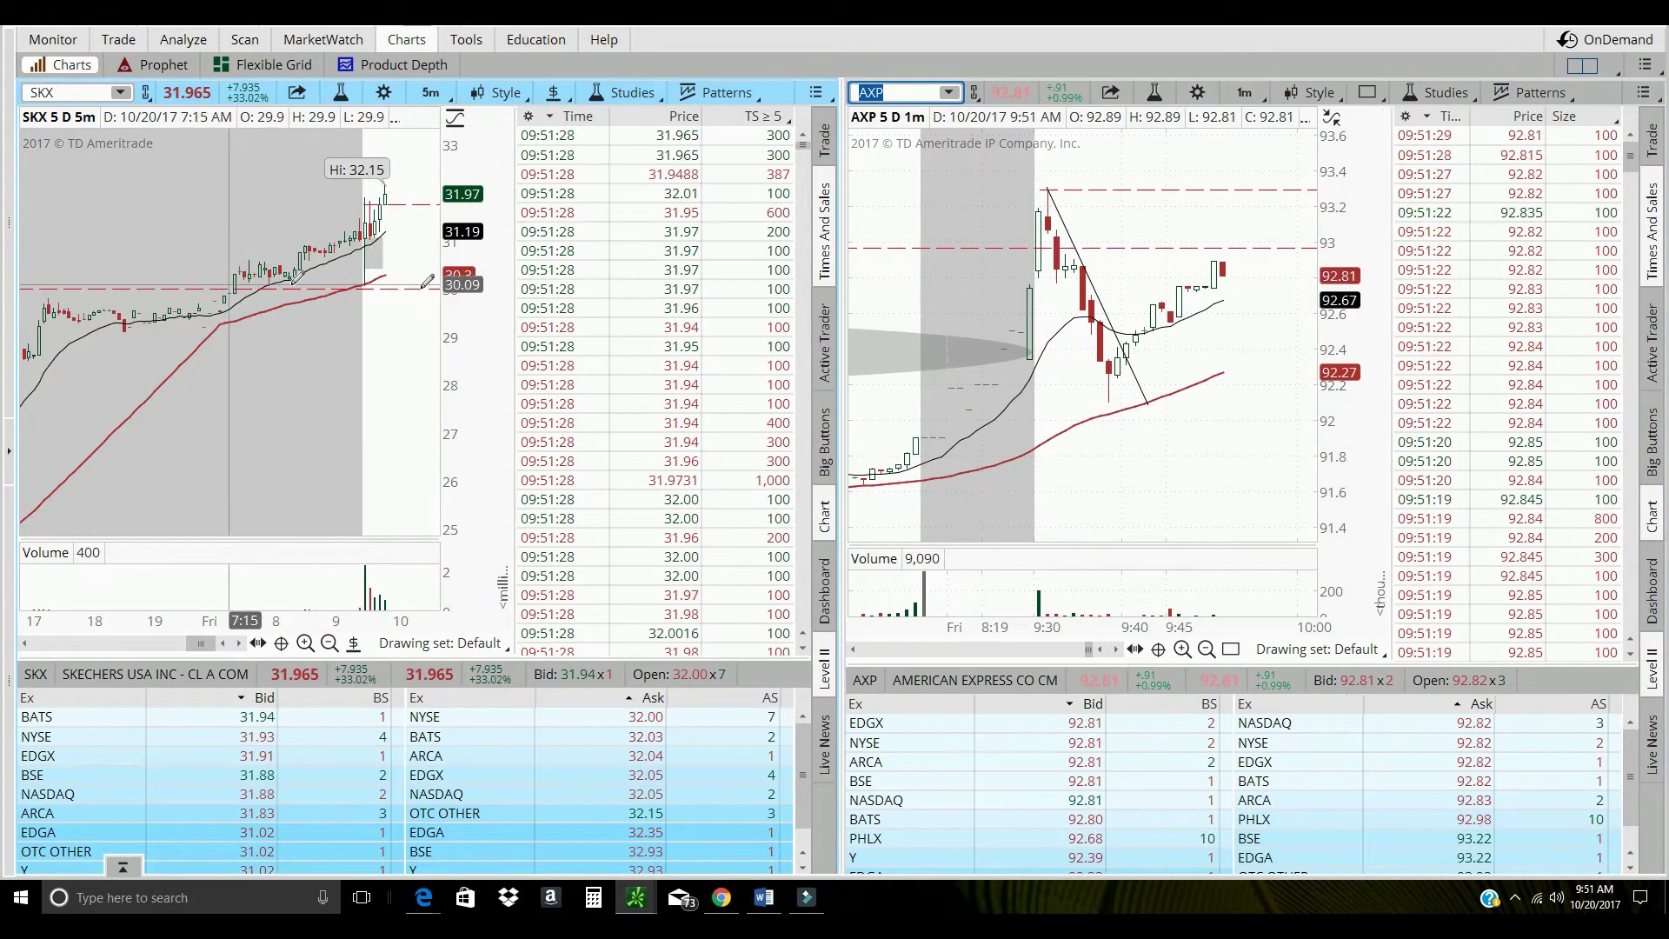
pyautogui.scroll(3, 228, 286)
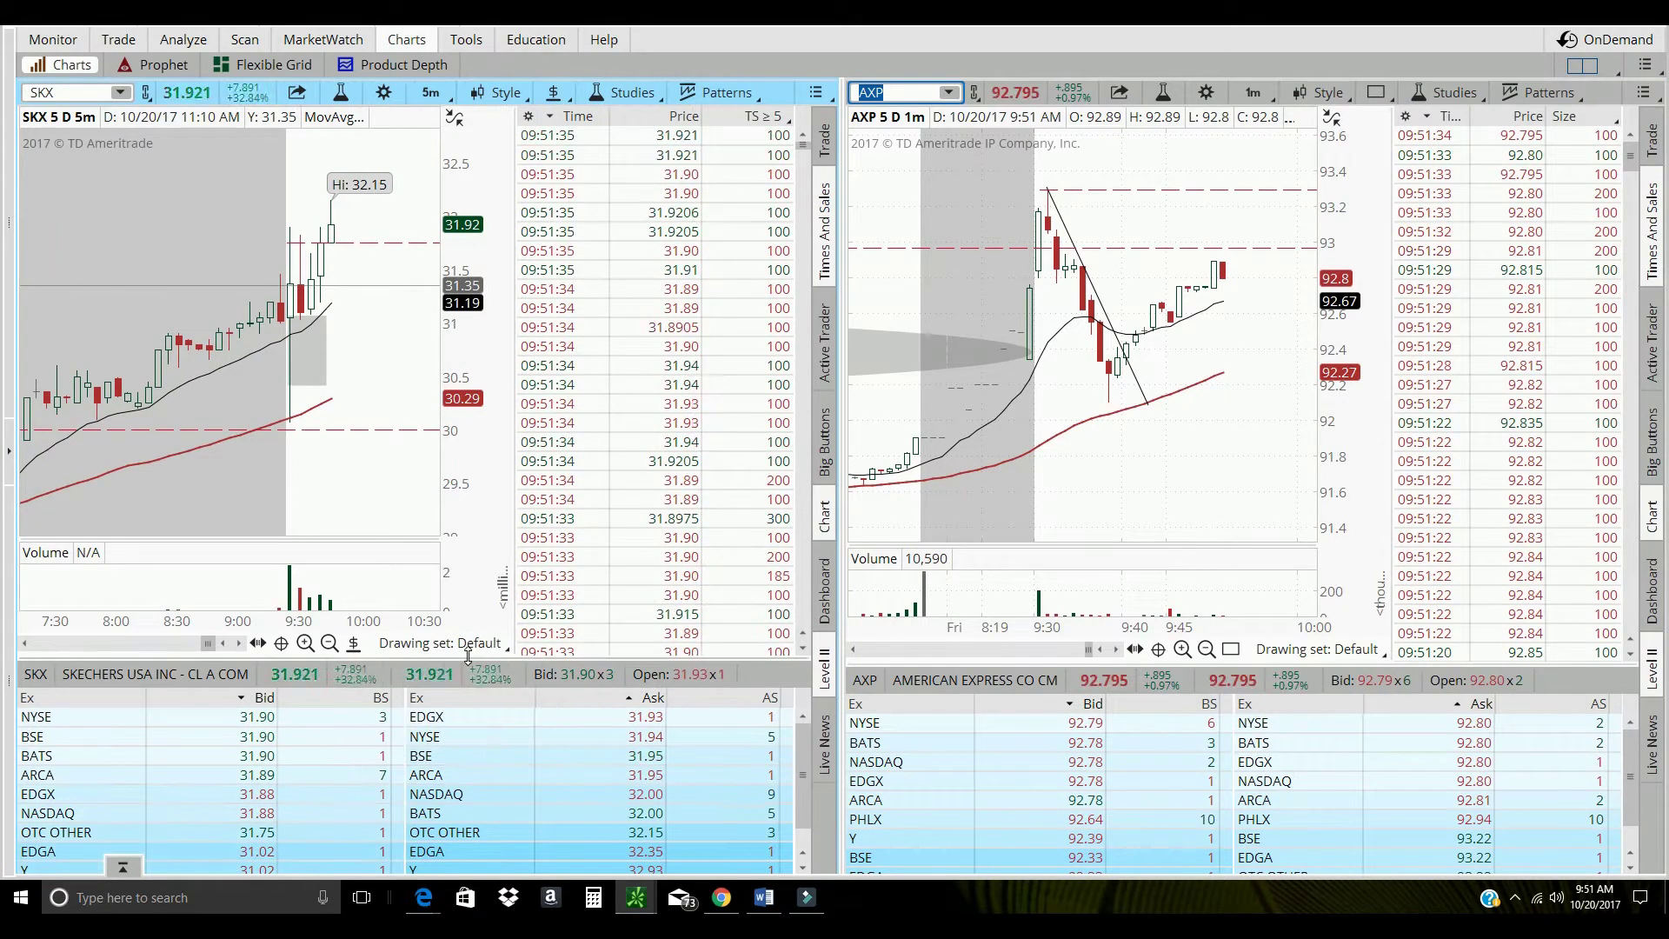
pyautogui.moveTo(468, 657); pyautogui.dragTo(468, 730)
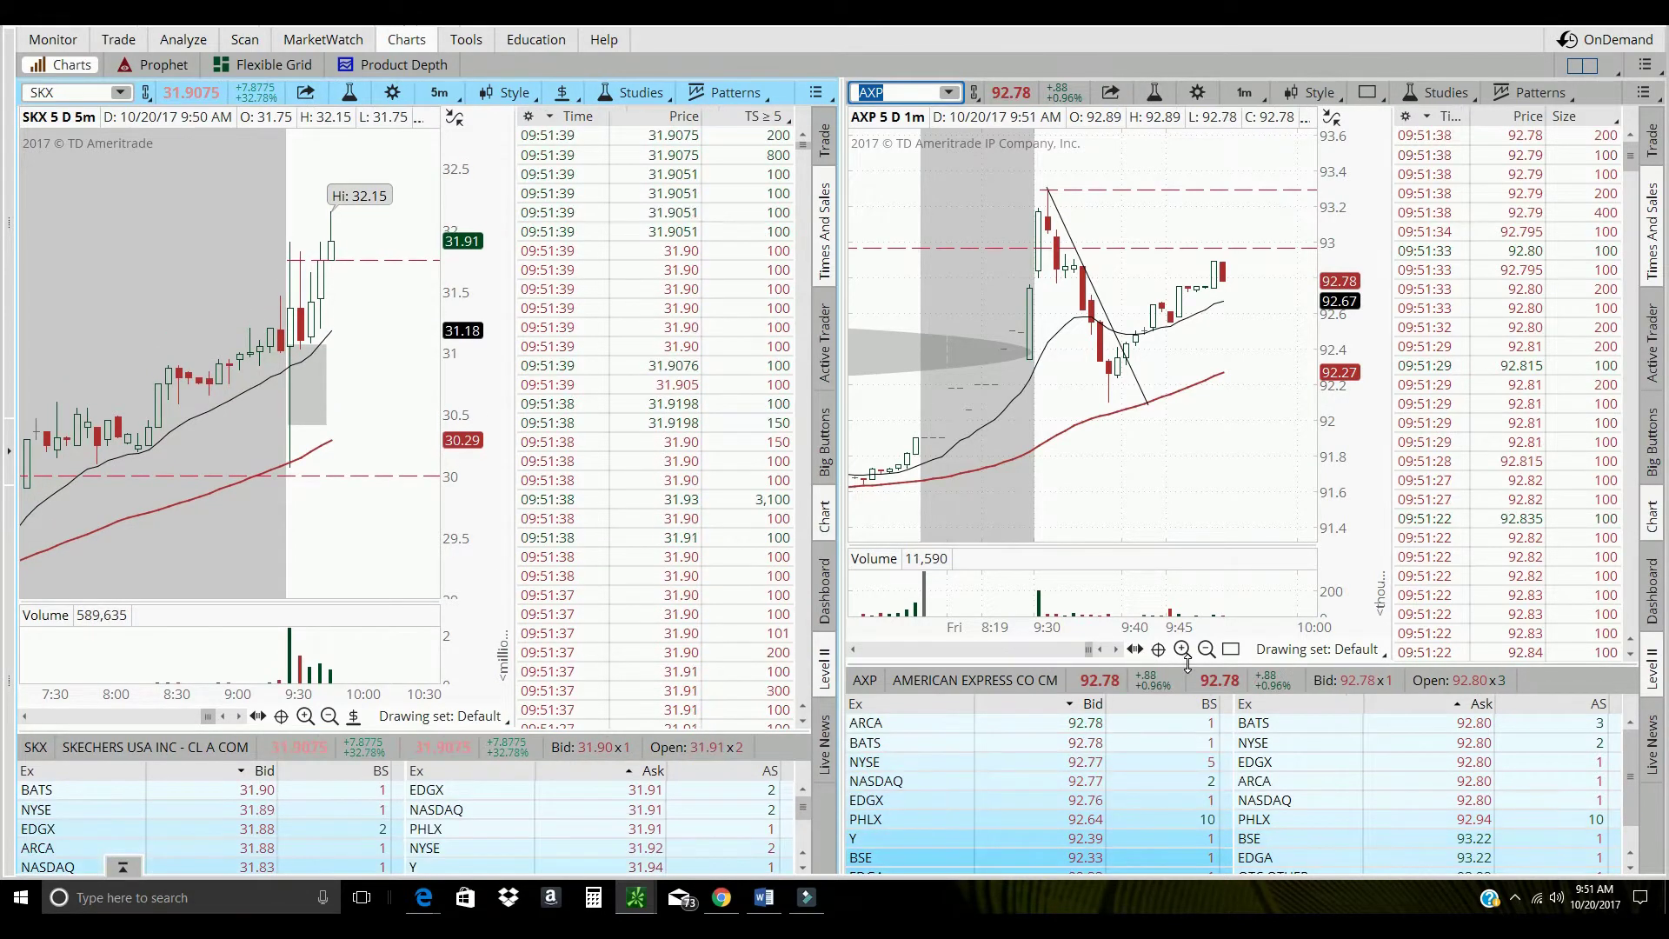
pyautogui.moveTo(1184, 666); pyautogui.dragTo(1196, 727)
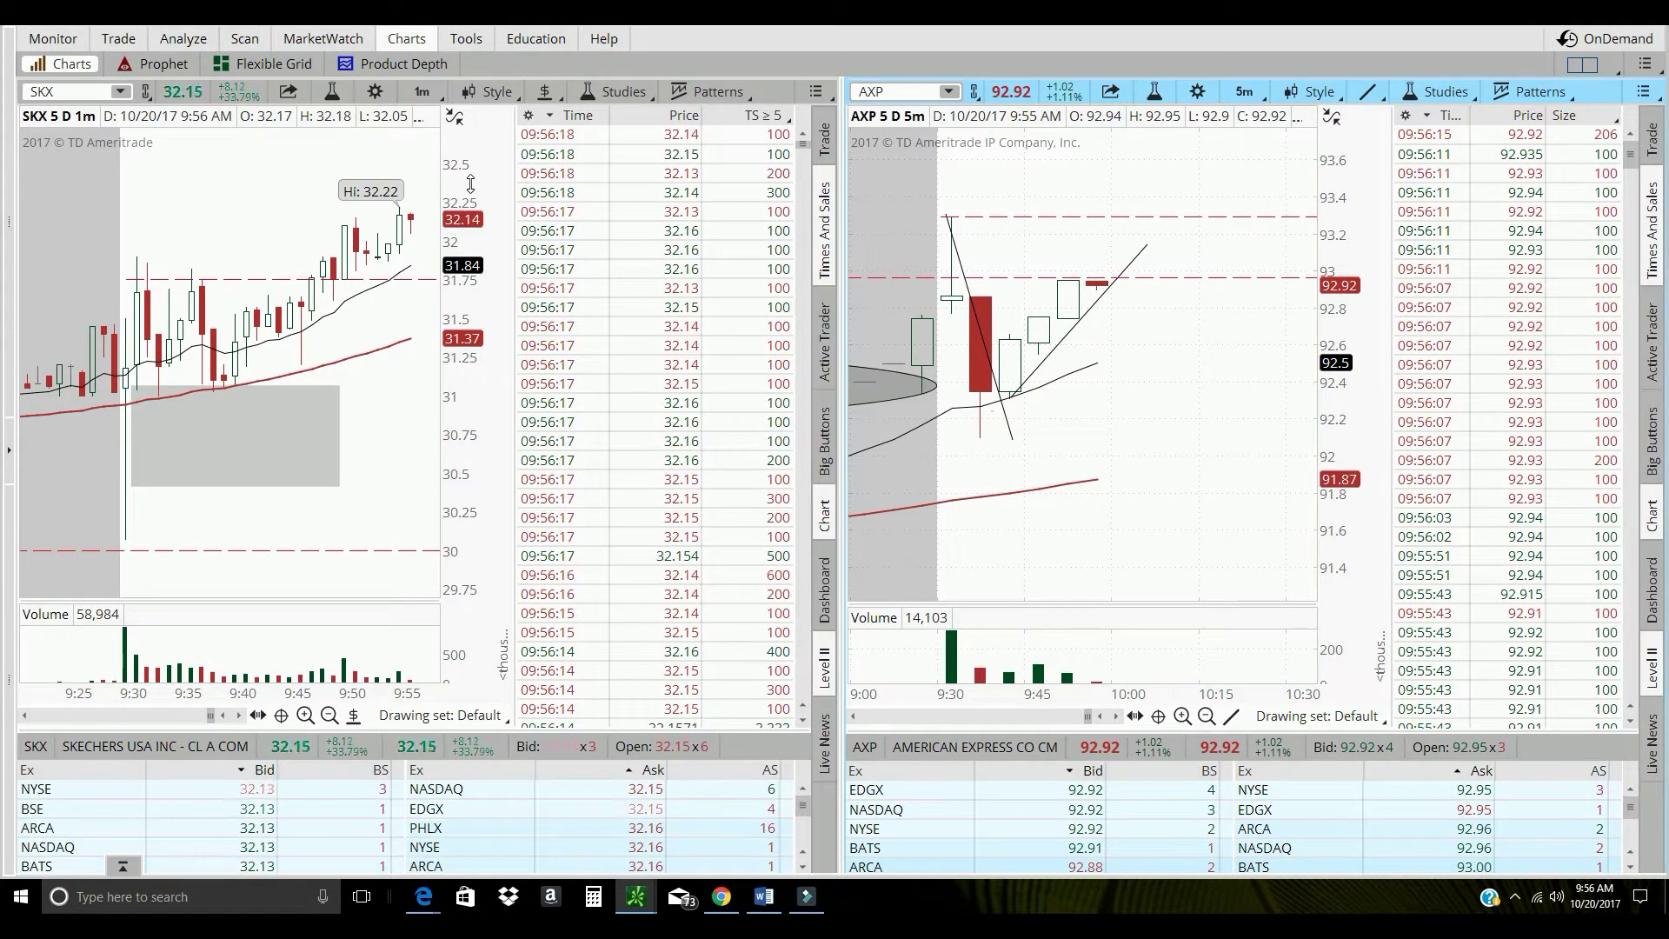
# Add a 32.94 price-level line above SKX's high and colour it black.
pyautogui.moveTo(470, 183); pyautogui.dragTo(476, 195)
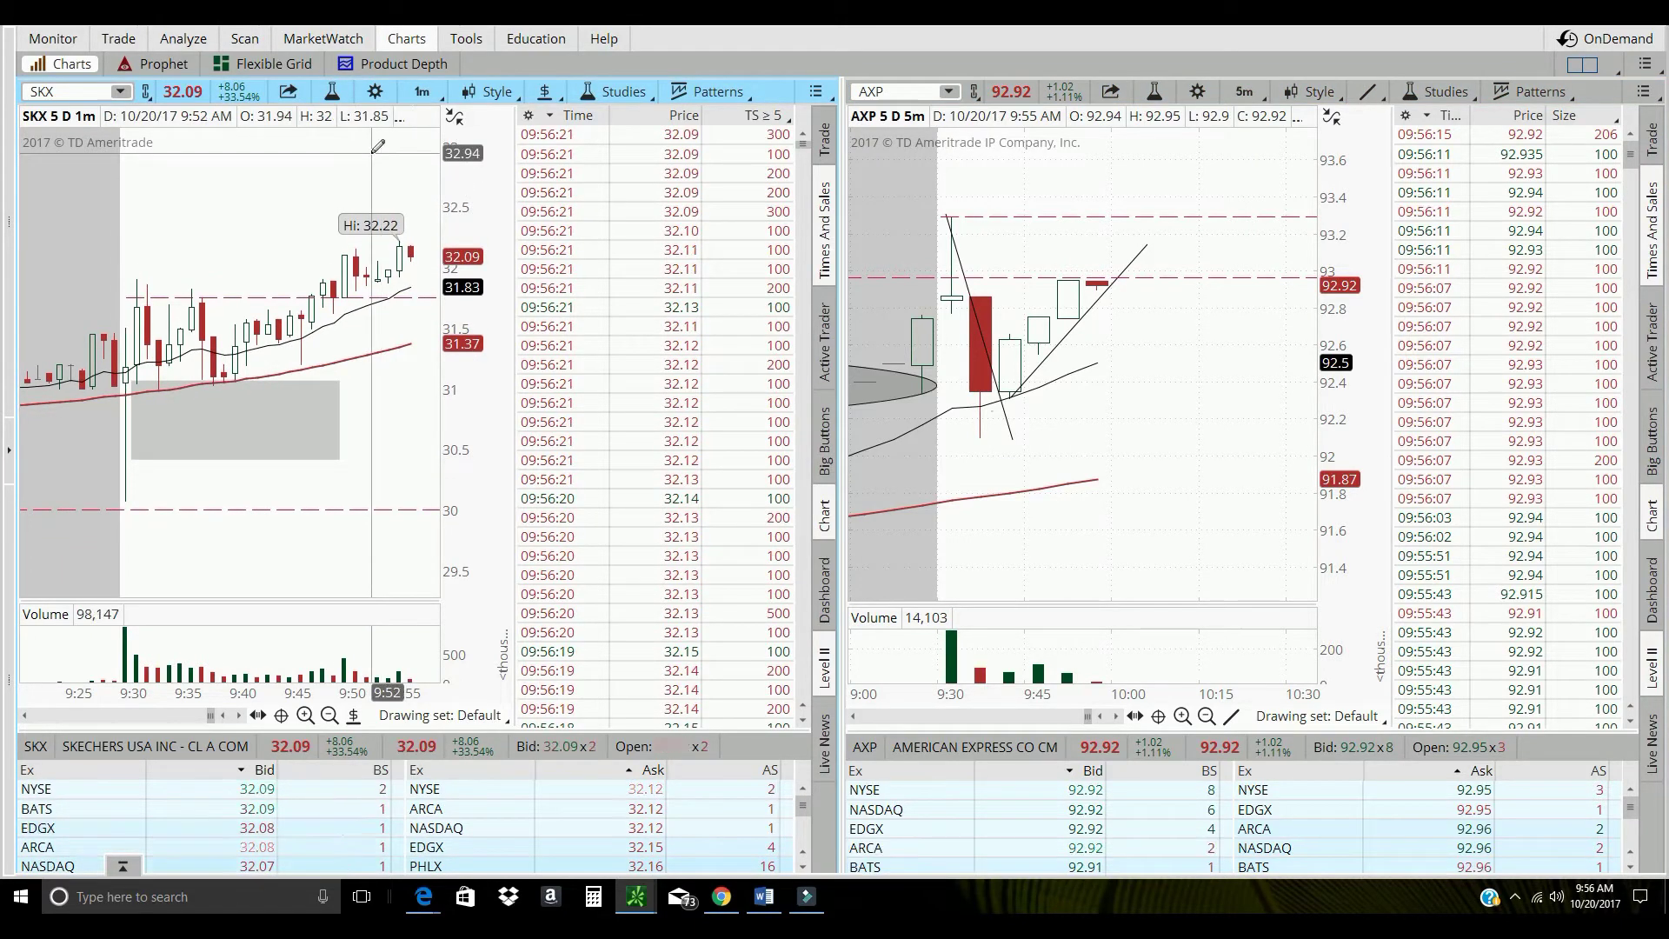
pyautogui.click(371, 153)
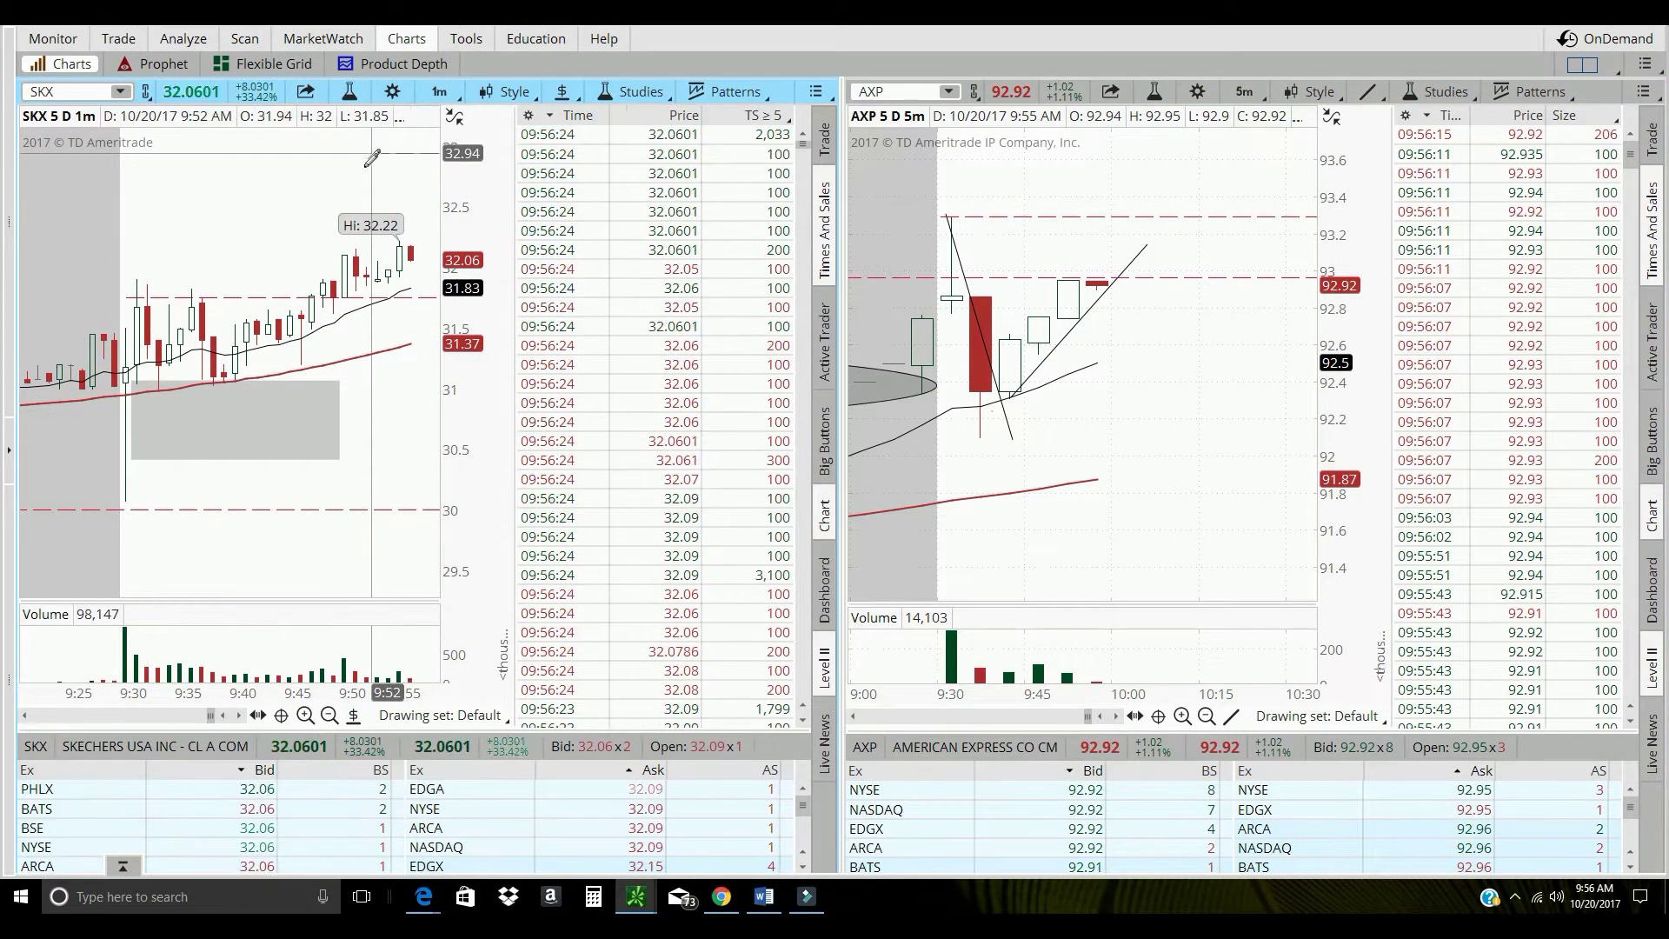
pyautogui.rightClick(384, 161)
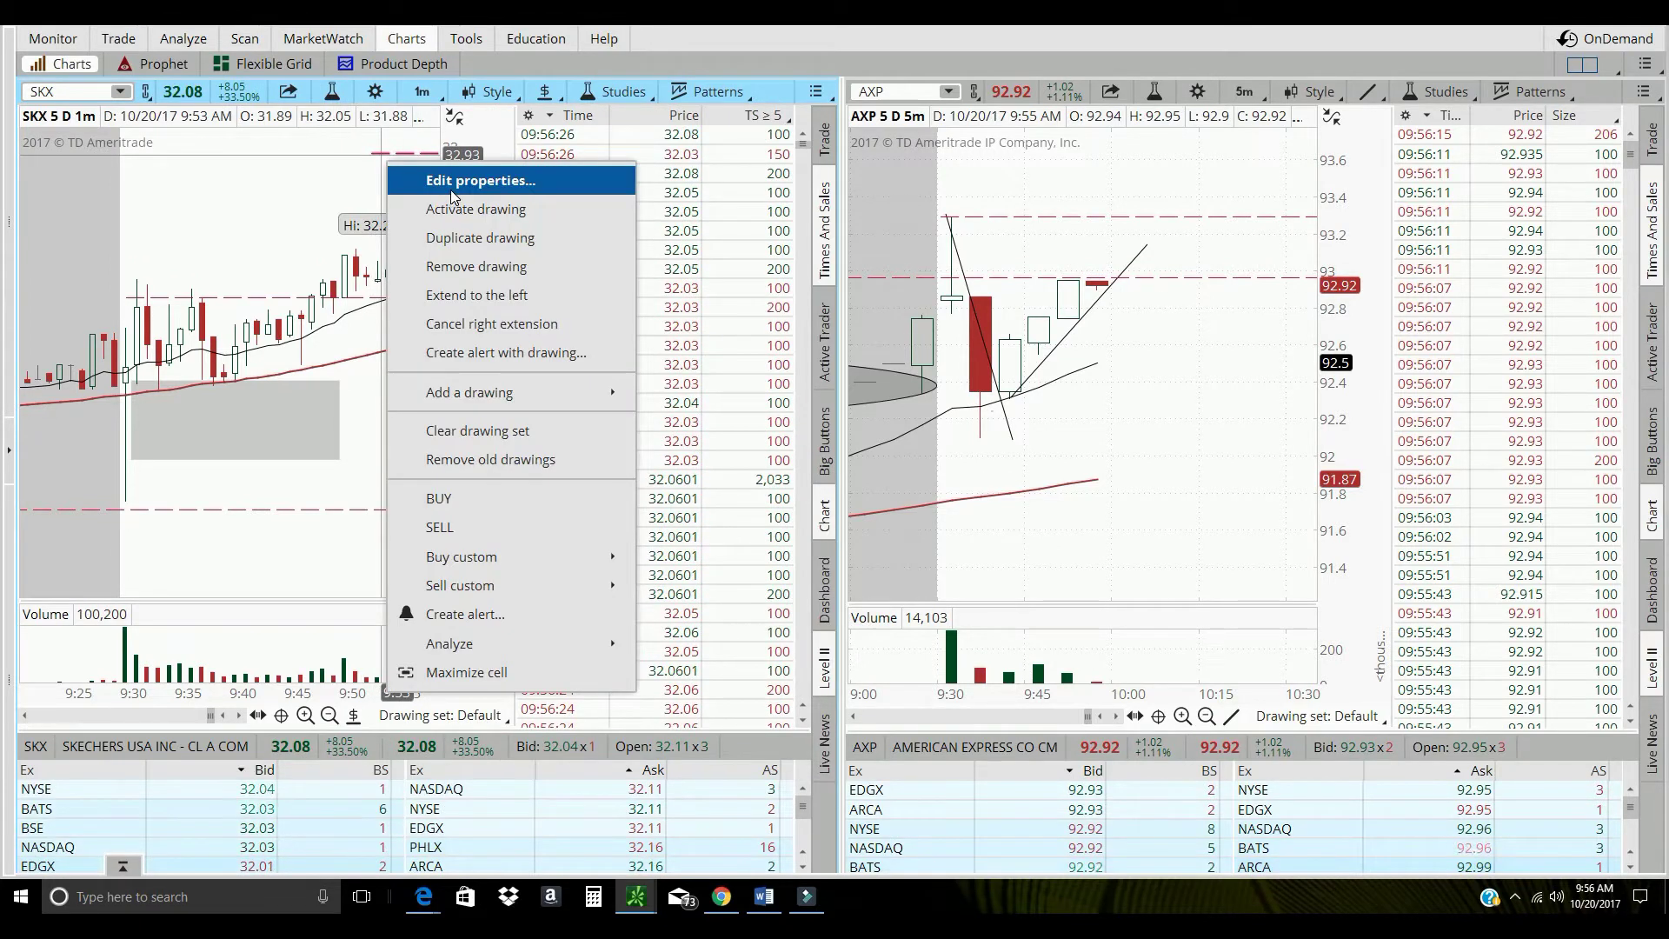
pyautogui.click(451, 184)
pyautogui.click(600, 597)
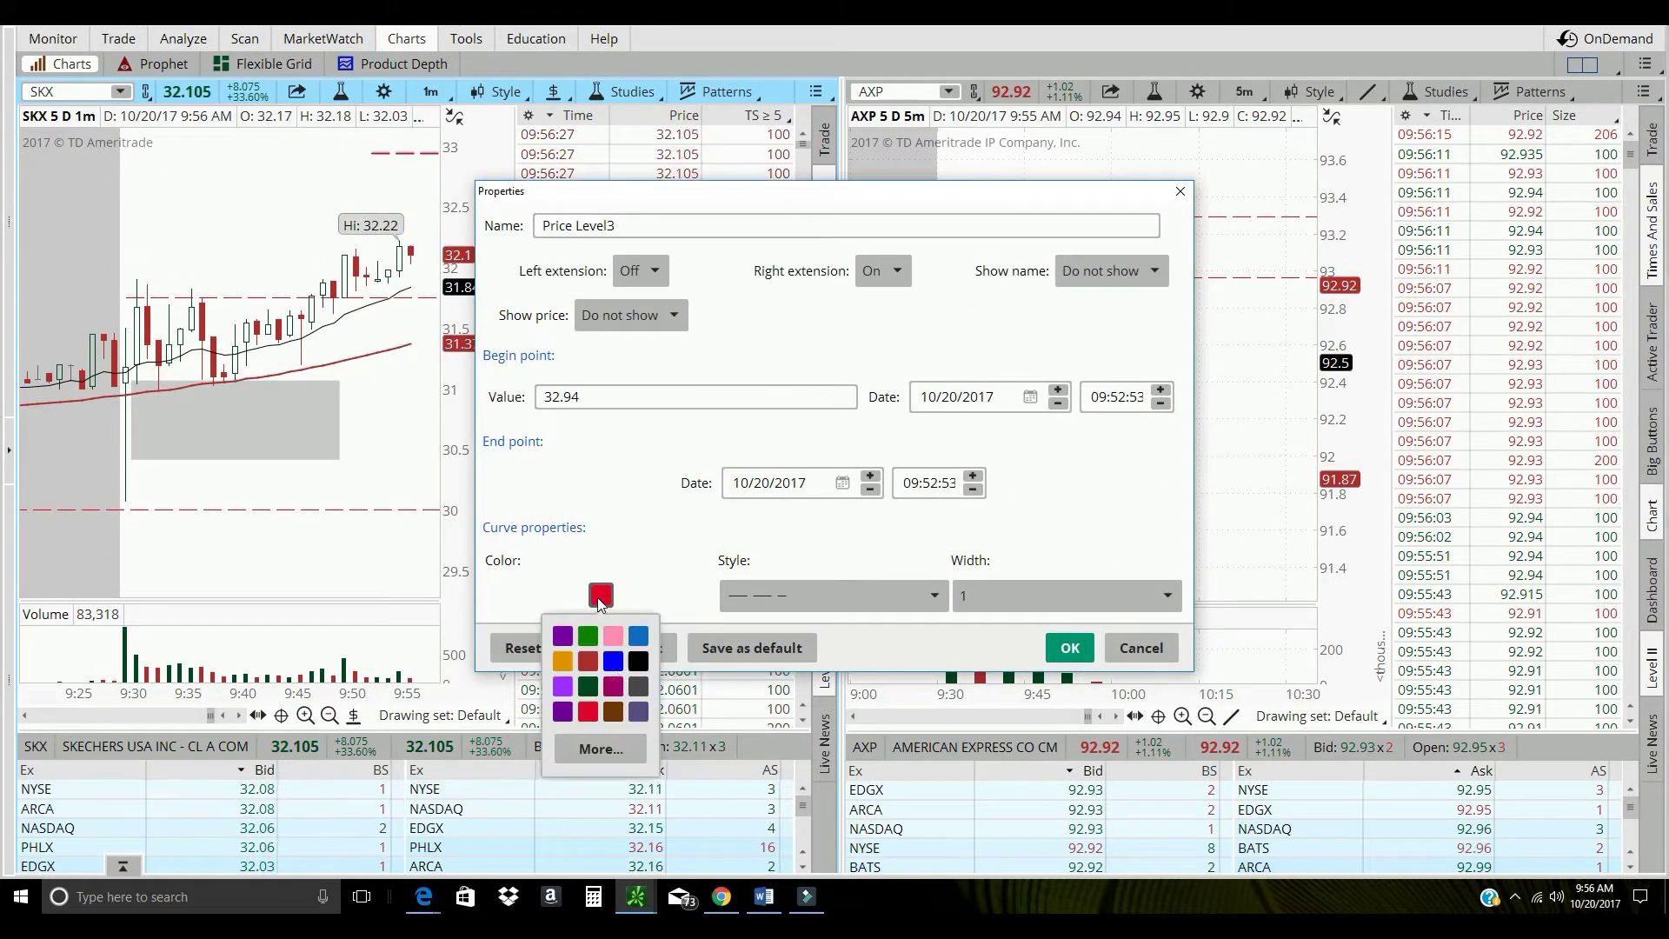
pyautogui.click(632, 664)
pyautogui.click(1078, 653)
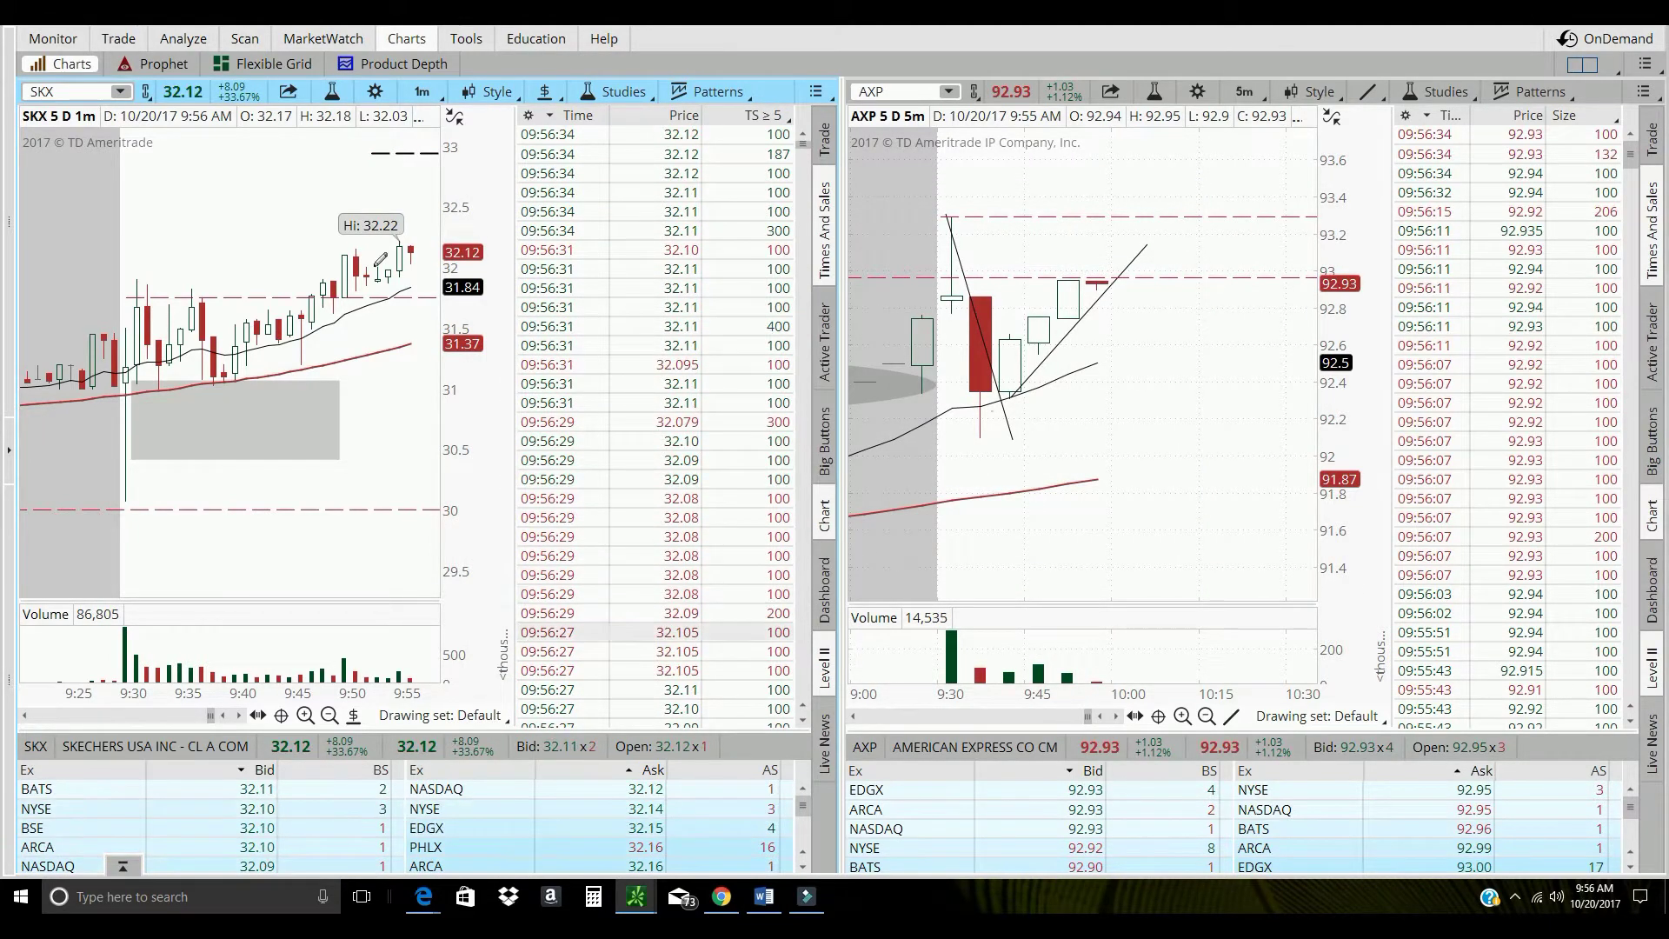
pyautogui.click(424, 93)
# View SKX on 1-year daily bars, then return to 5-day 5-minute bars zoomed on this morning.
pyautogui.click(418, 296)
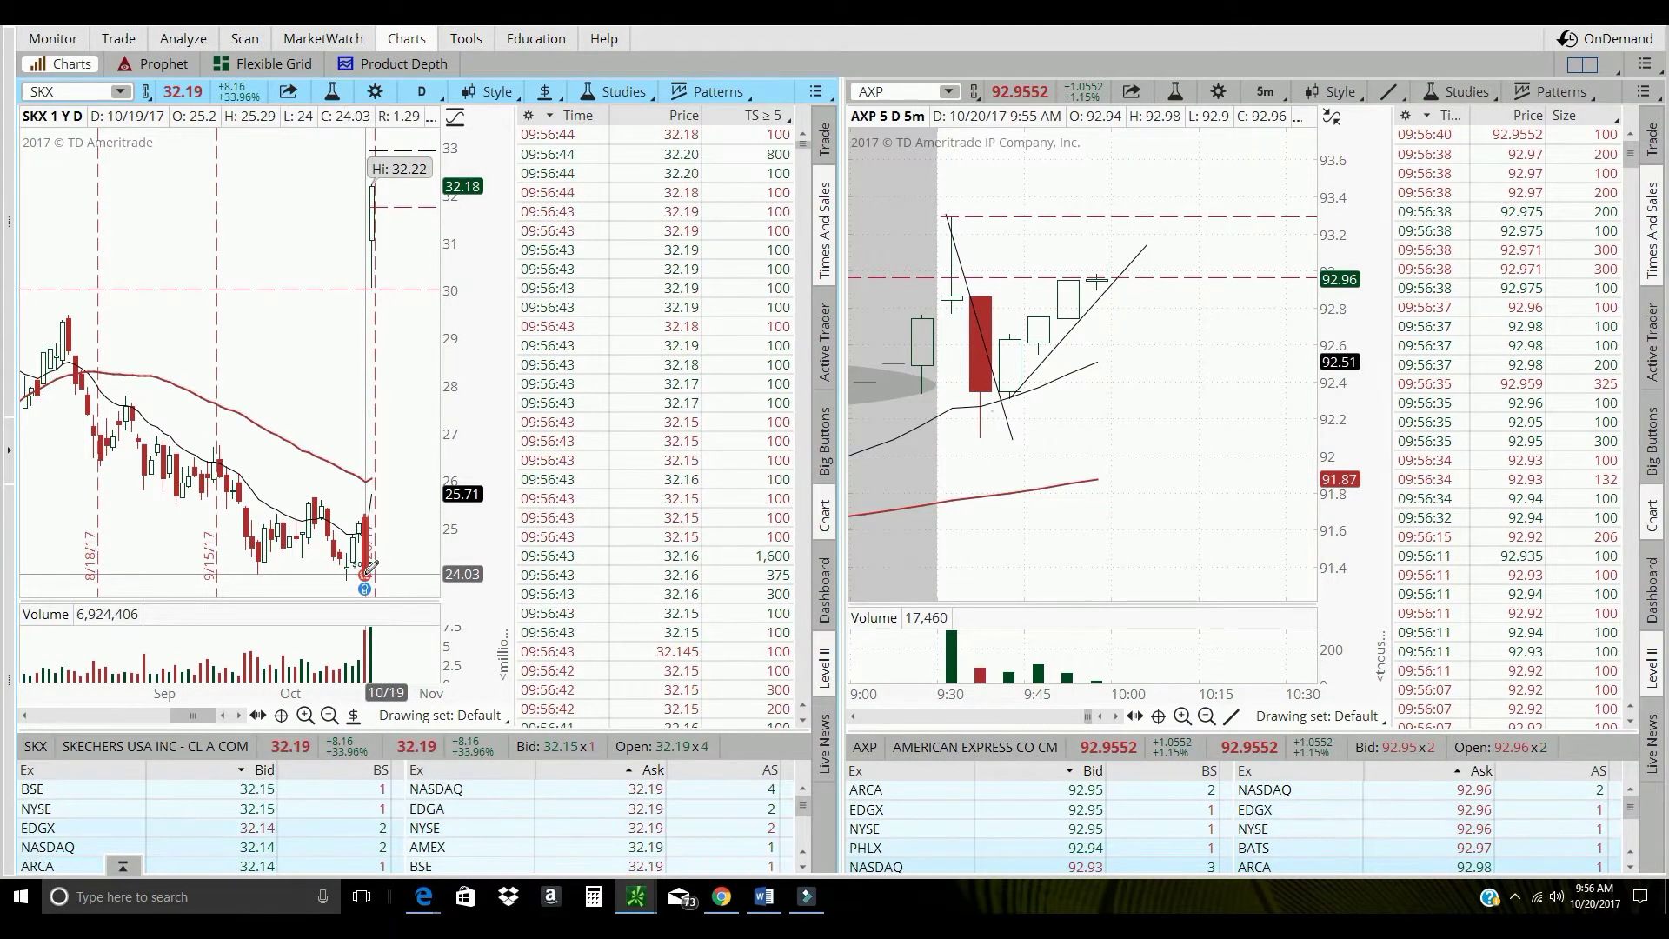
pyautogui.moveTo(366, 574)
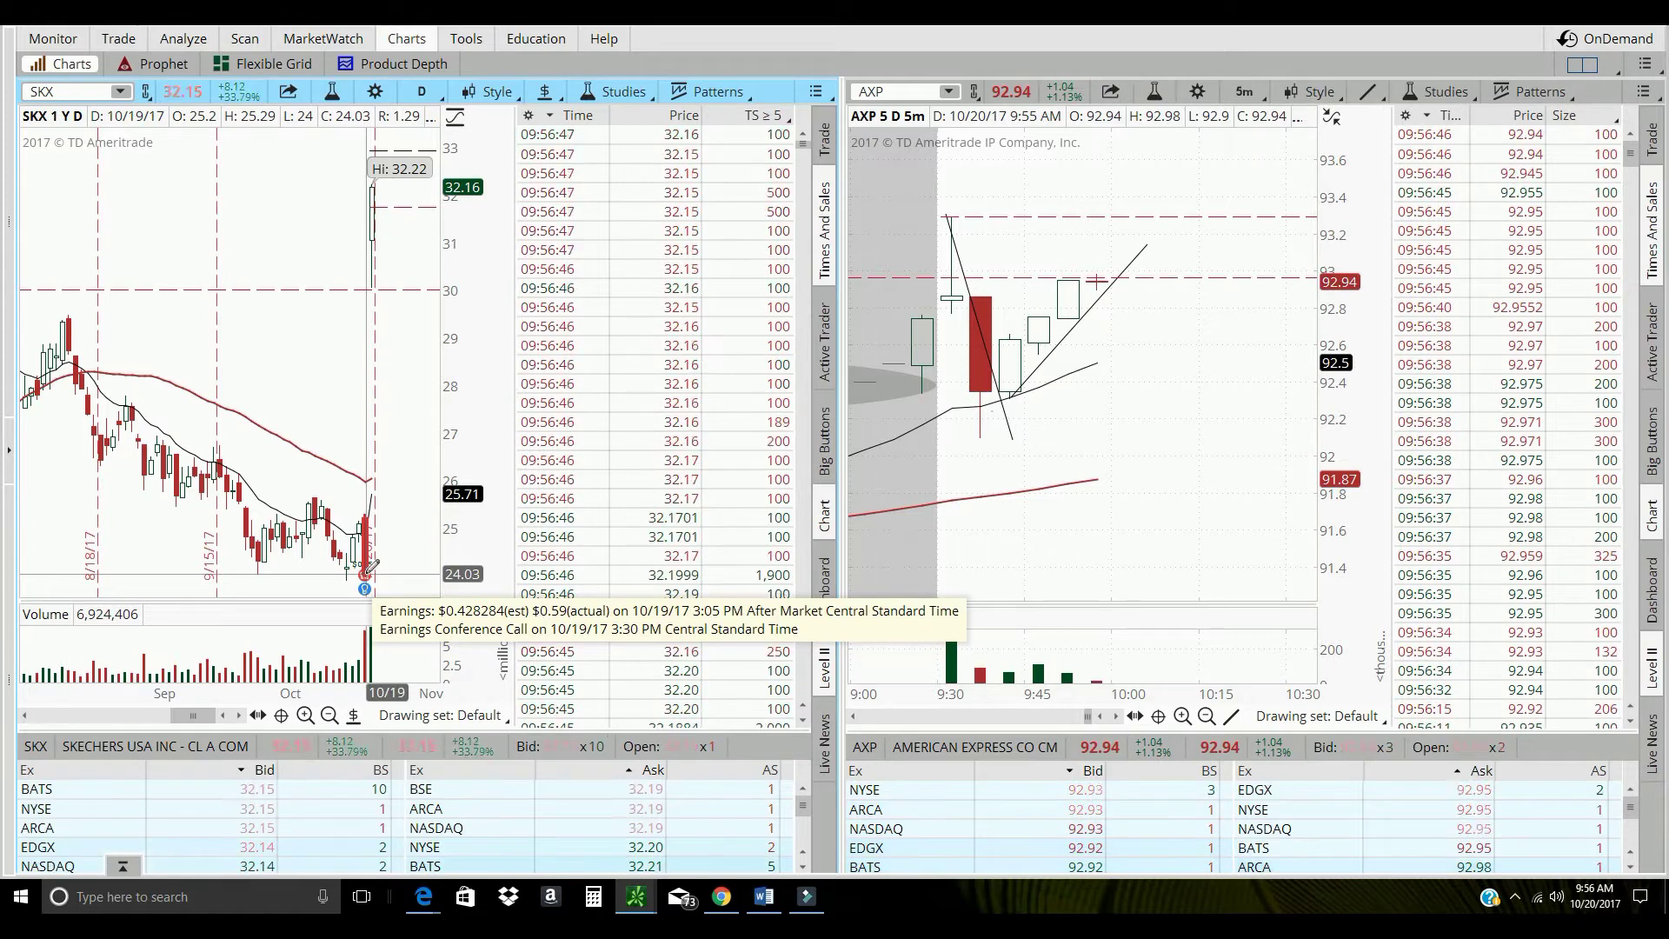
pyautogui.click(426, 92)
pyautogui.click(398, 226)
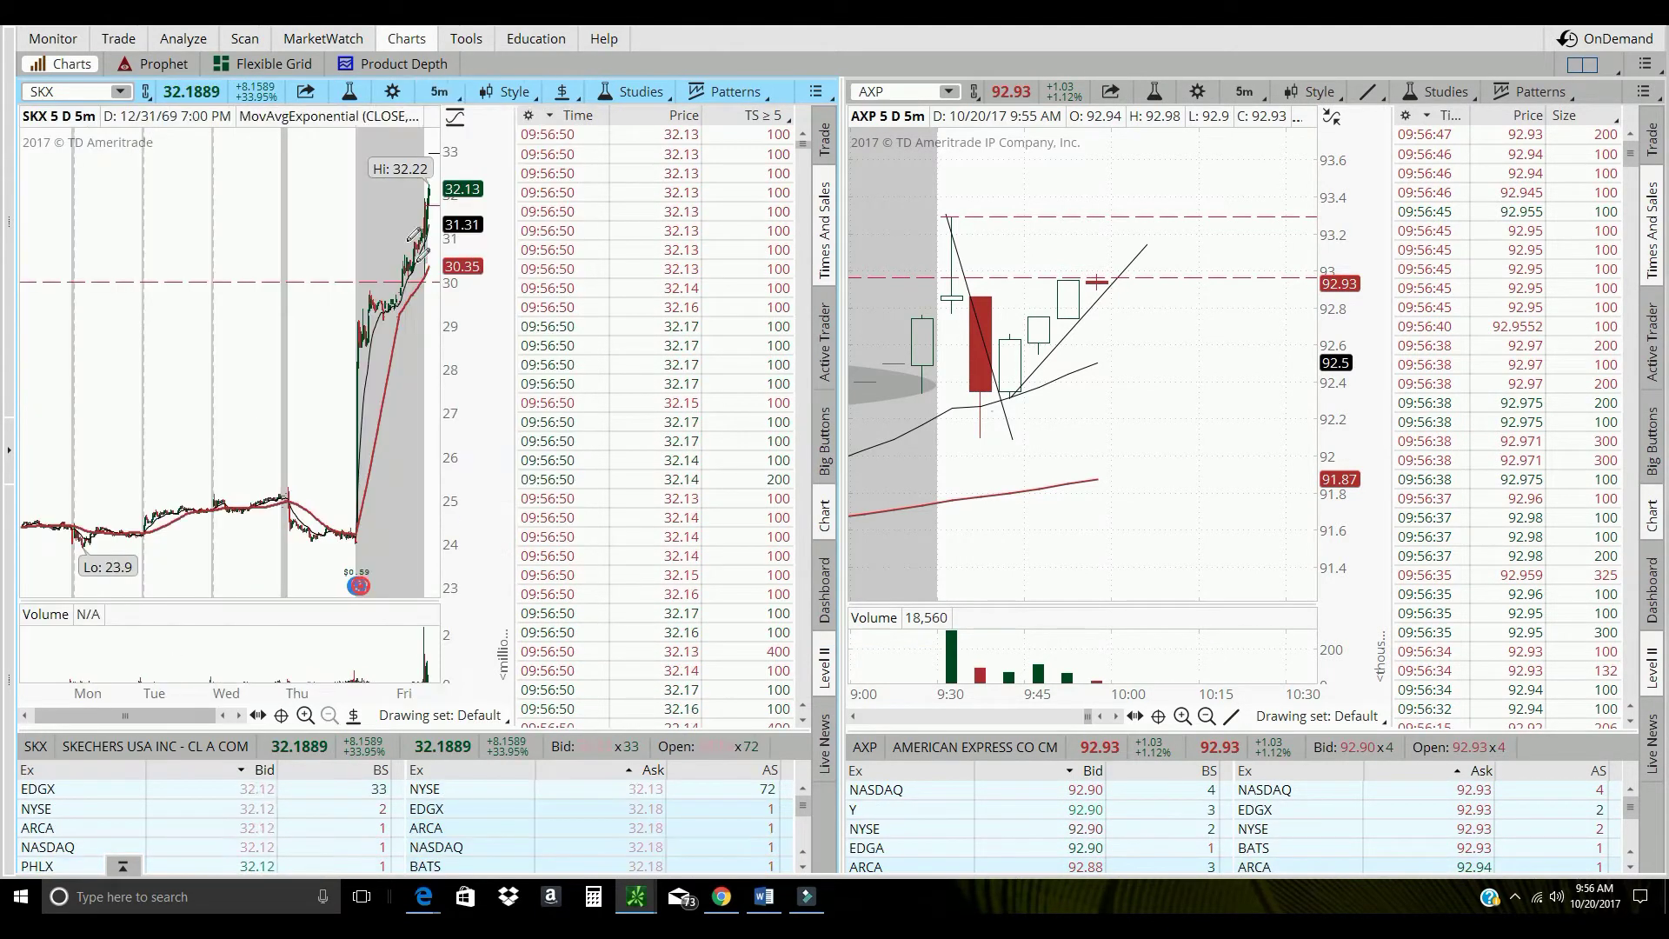
pyautogui.scroll(5, 416, 235)
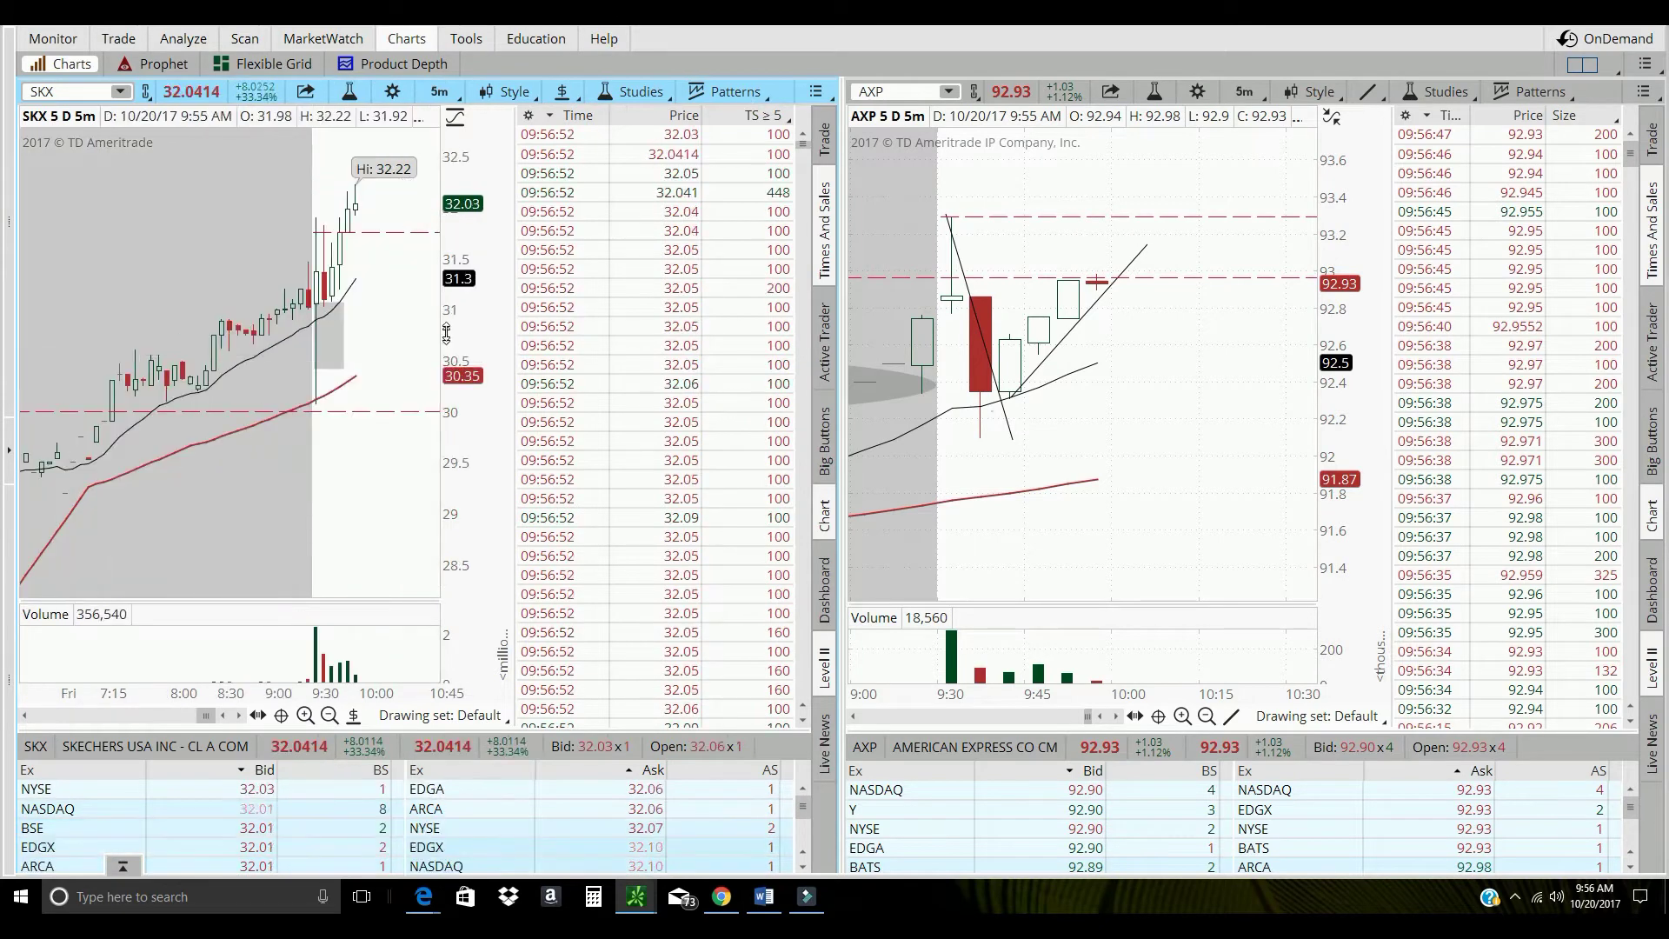
pyautogui.scroll(3, 484, 288)
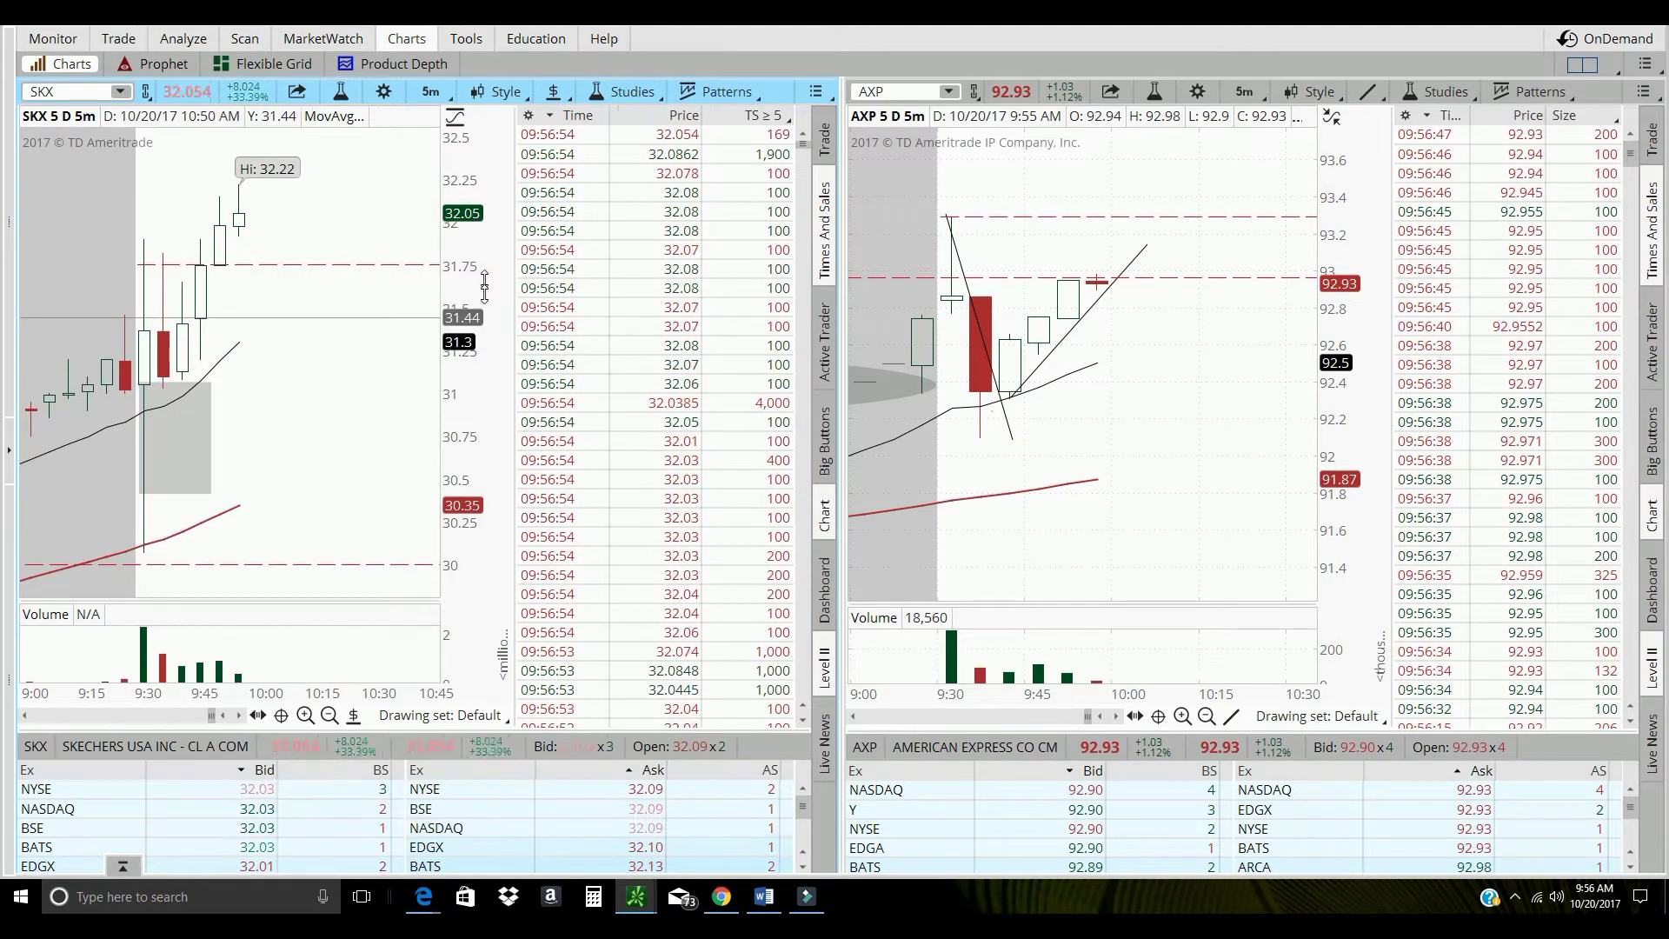
pyautogui.moveTo(485, 288); pyautogui.dragTo(486, 290)
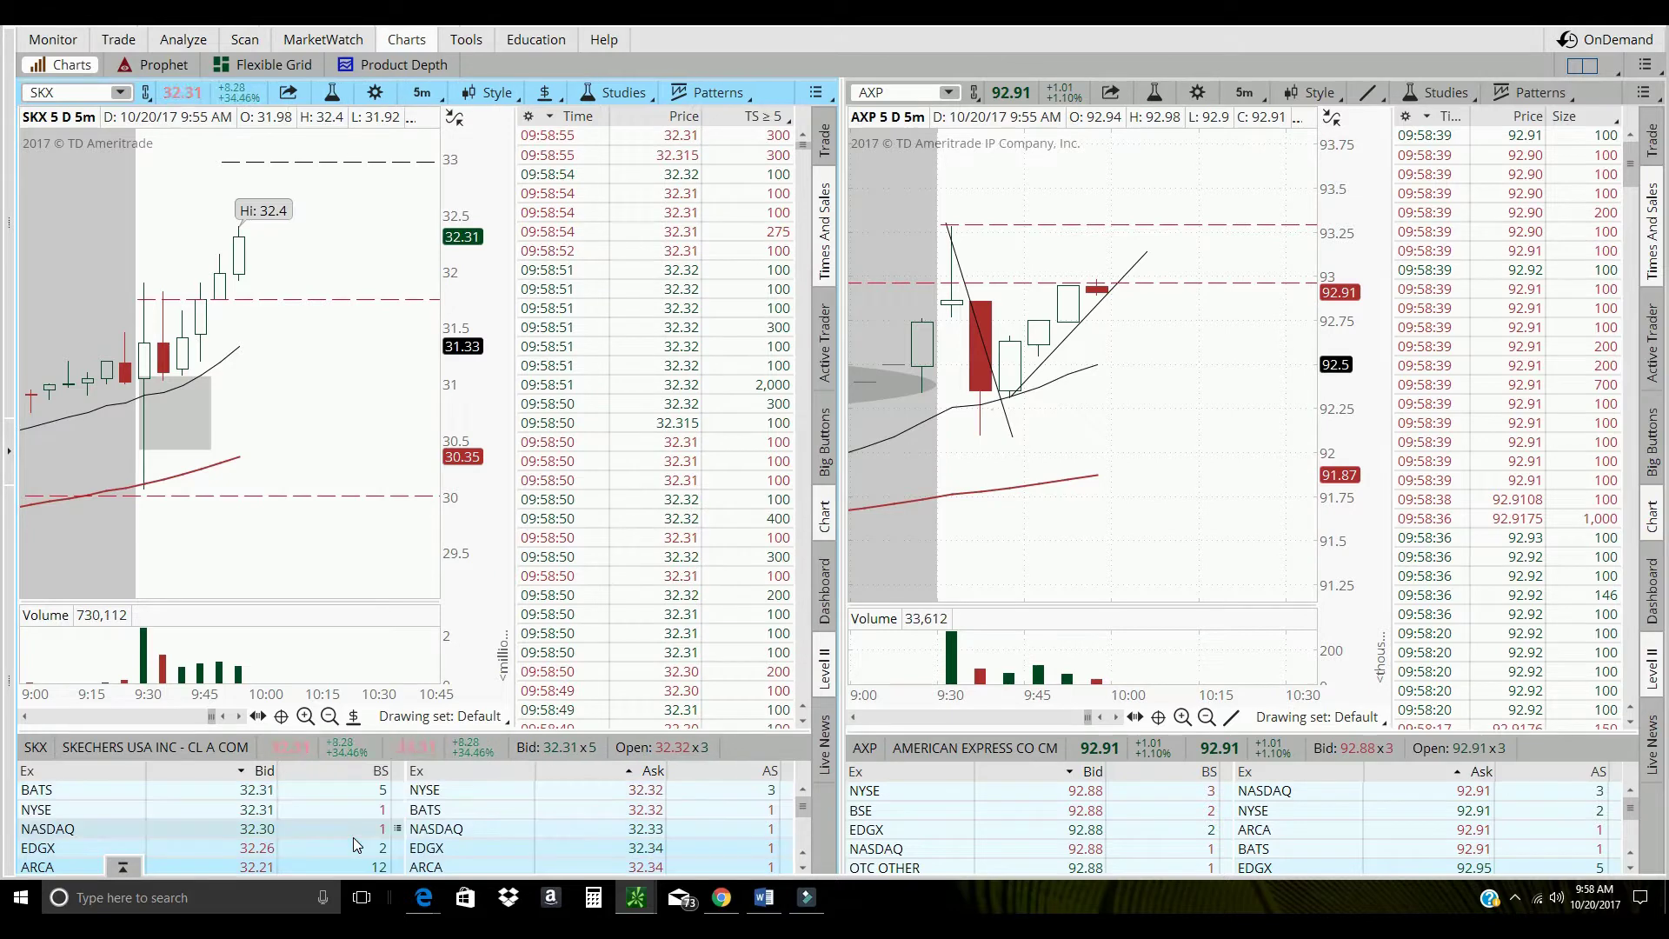
# Watch SKX on 5-day 1-minute bars before reopening the time frame list.
pyautogui.click(431, 92)
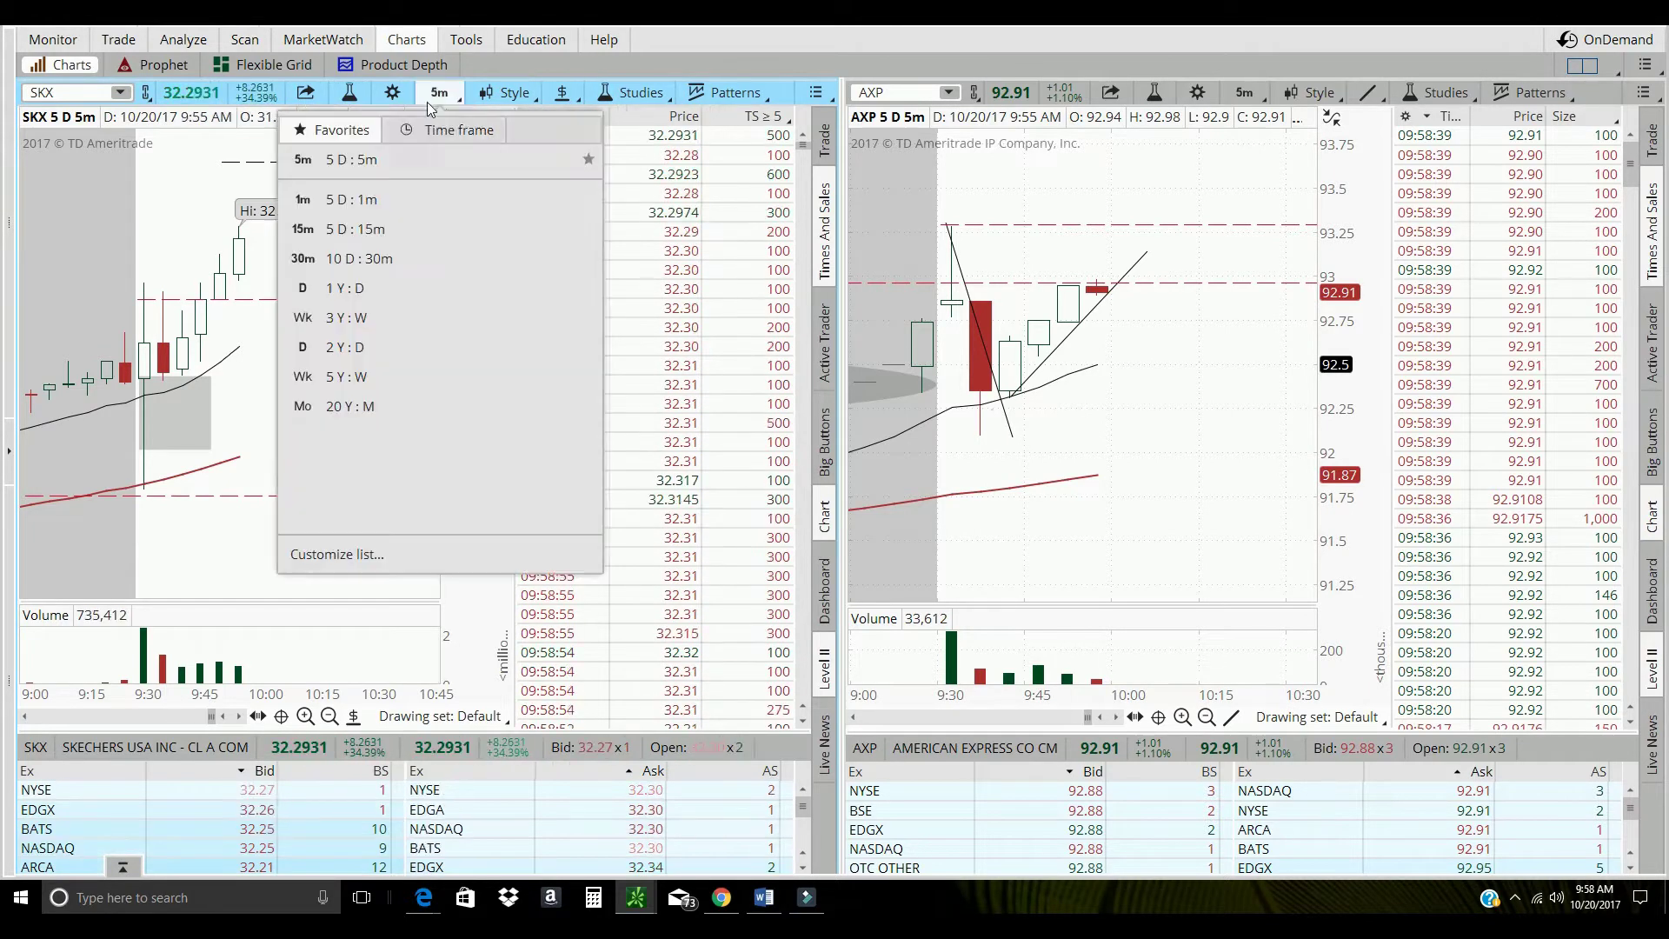
pyautogui.click(418, 188)
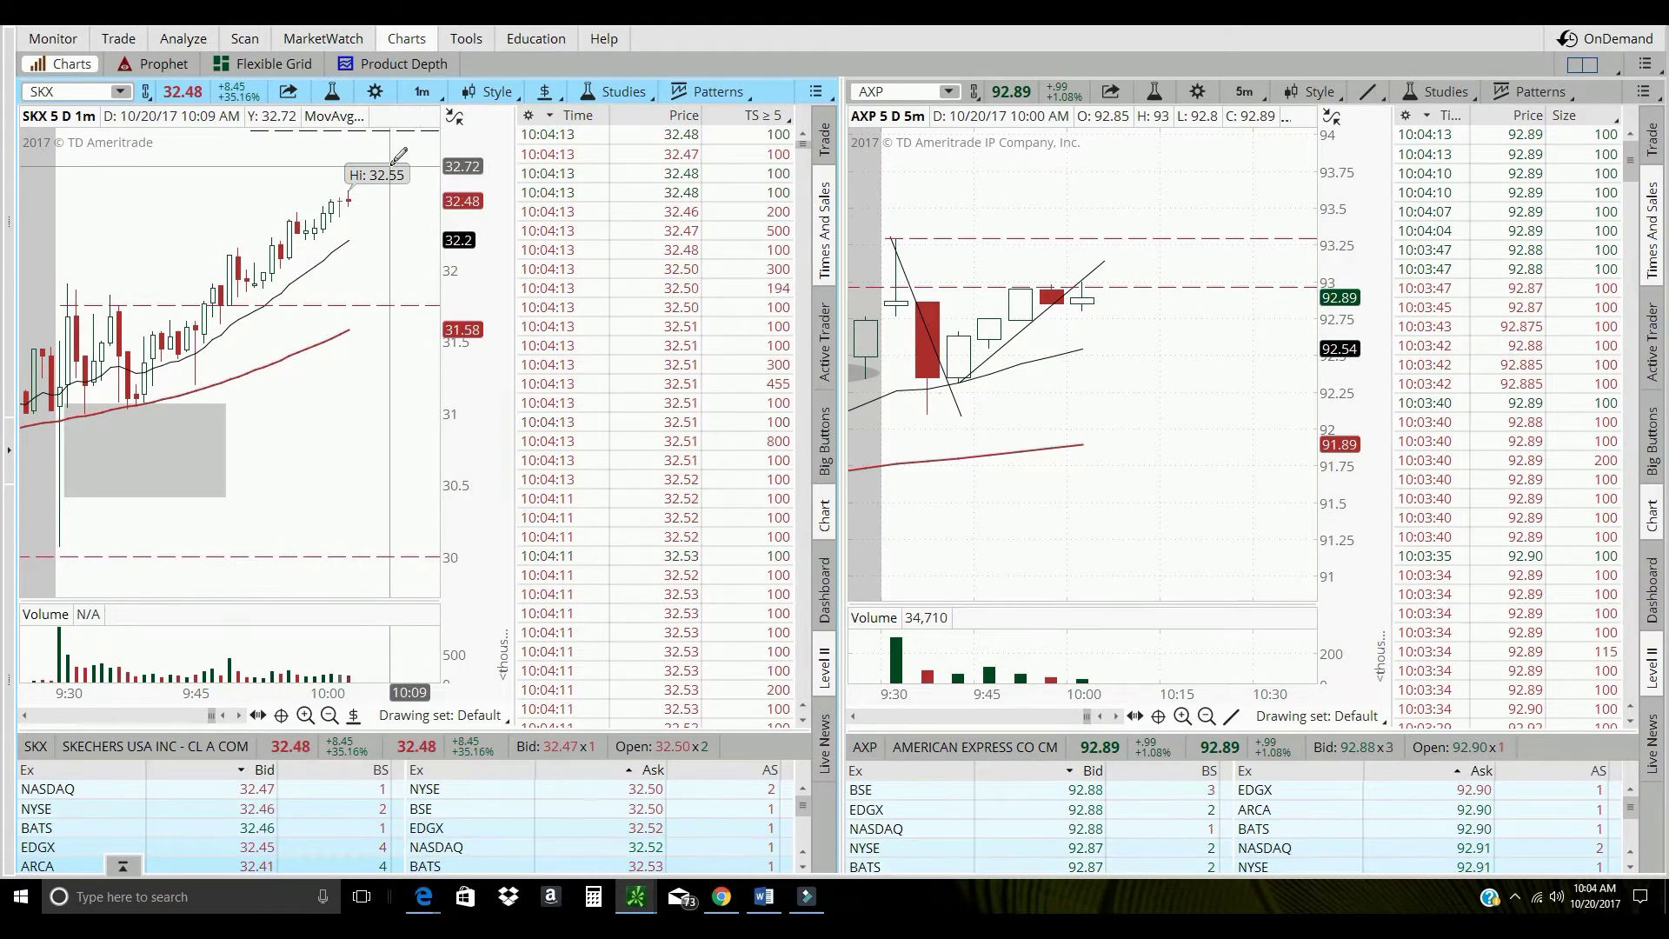
pyautogui.click(442, 96)
# Return SKX to 5-minute bars and zoom into this morning's 9:30–10:45 session.
pyautogui.click(331, 199)
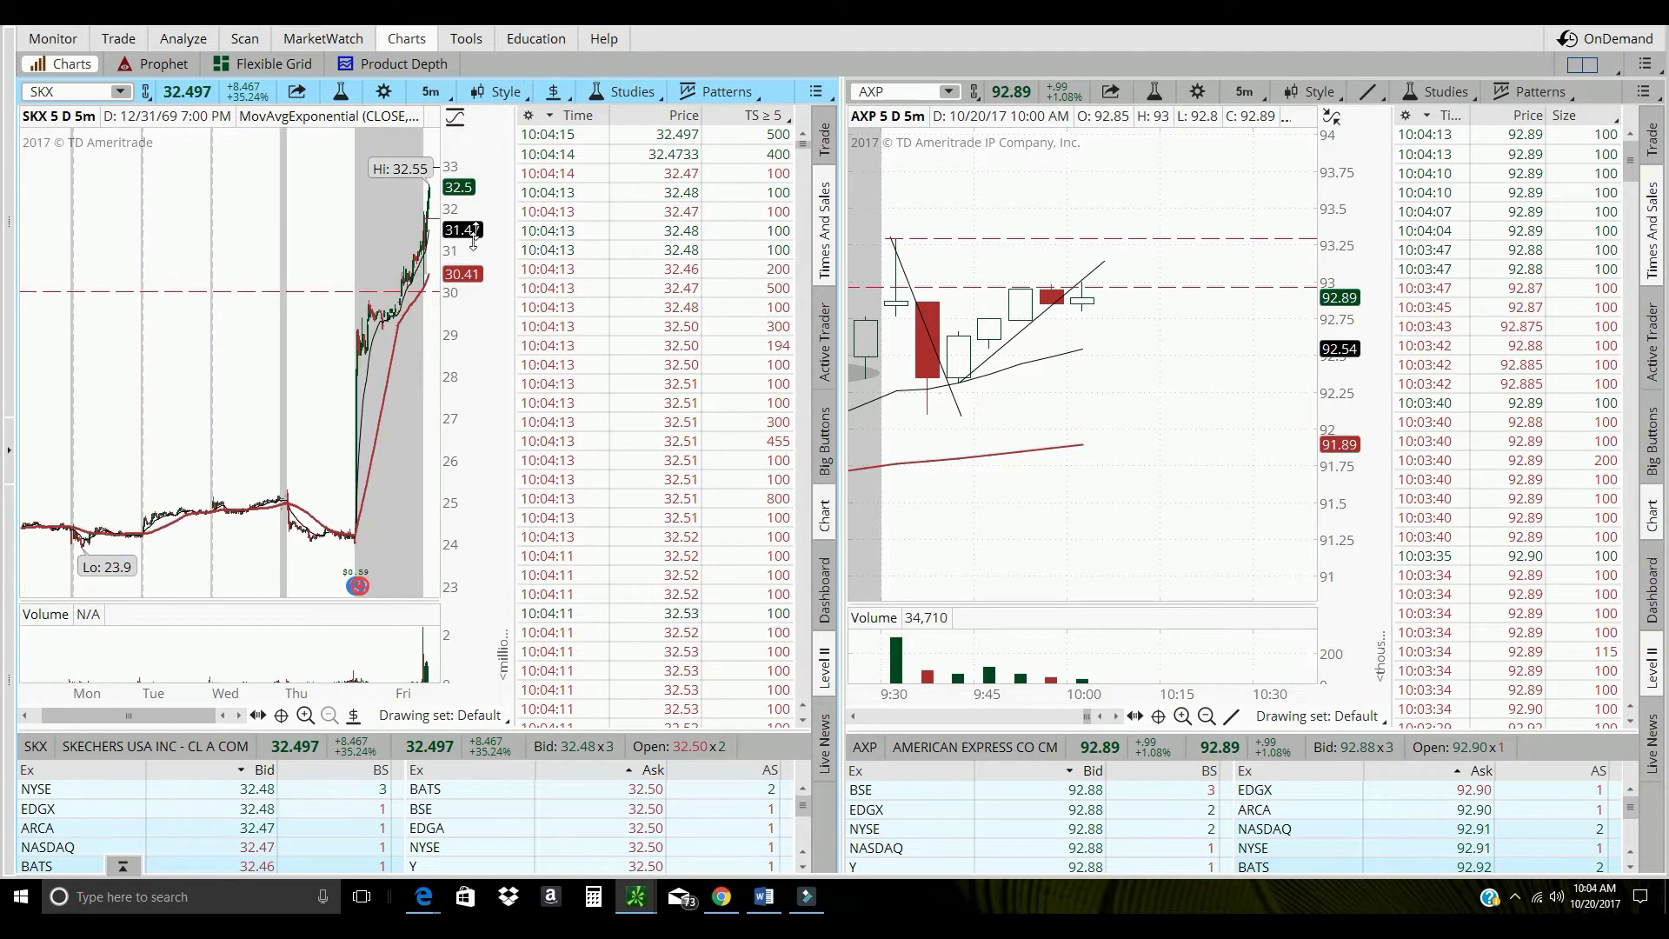
pyautogui.moveTo(351, 352); pyautogui.dragTo(323, 261)
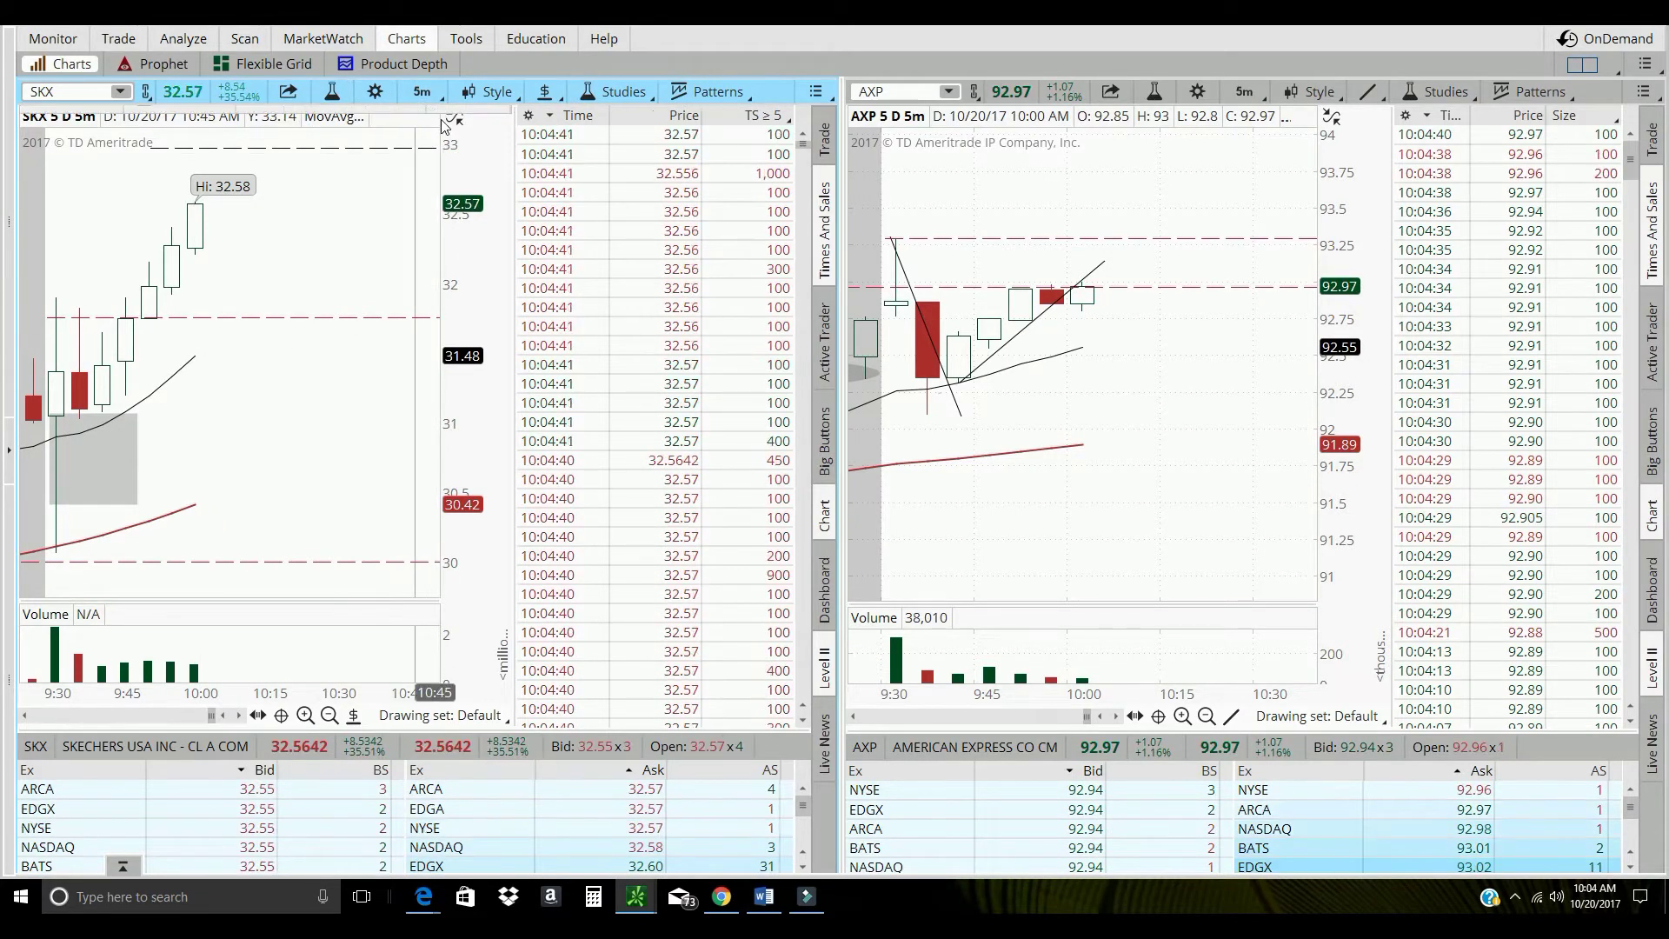
pyautogui.click(421, 92)
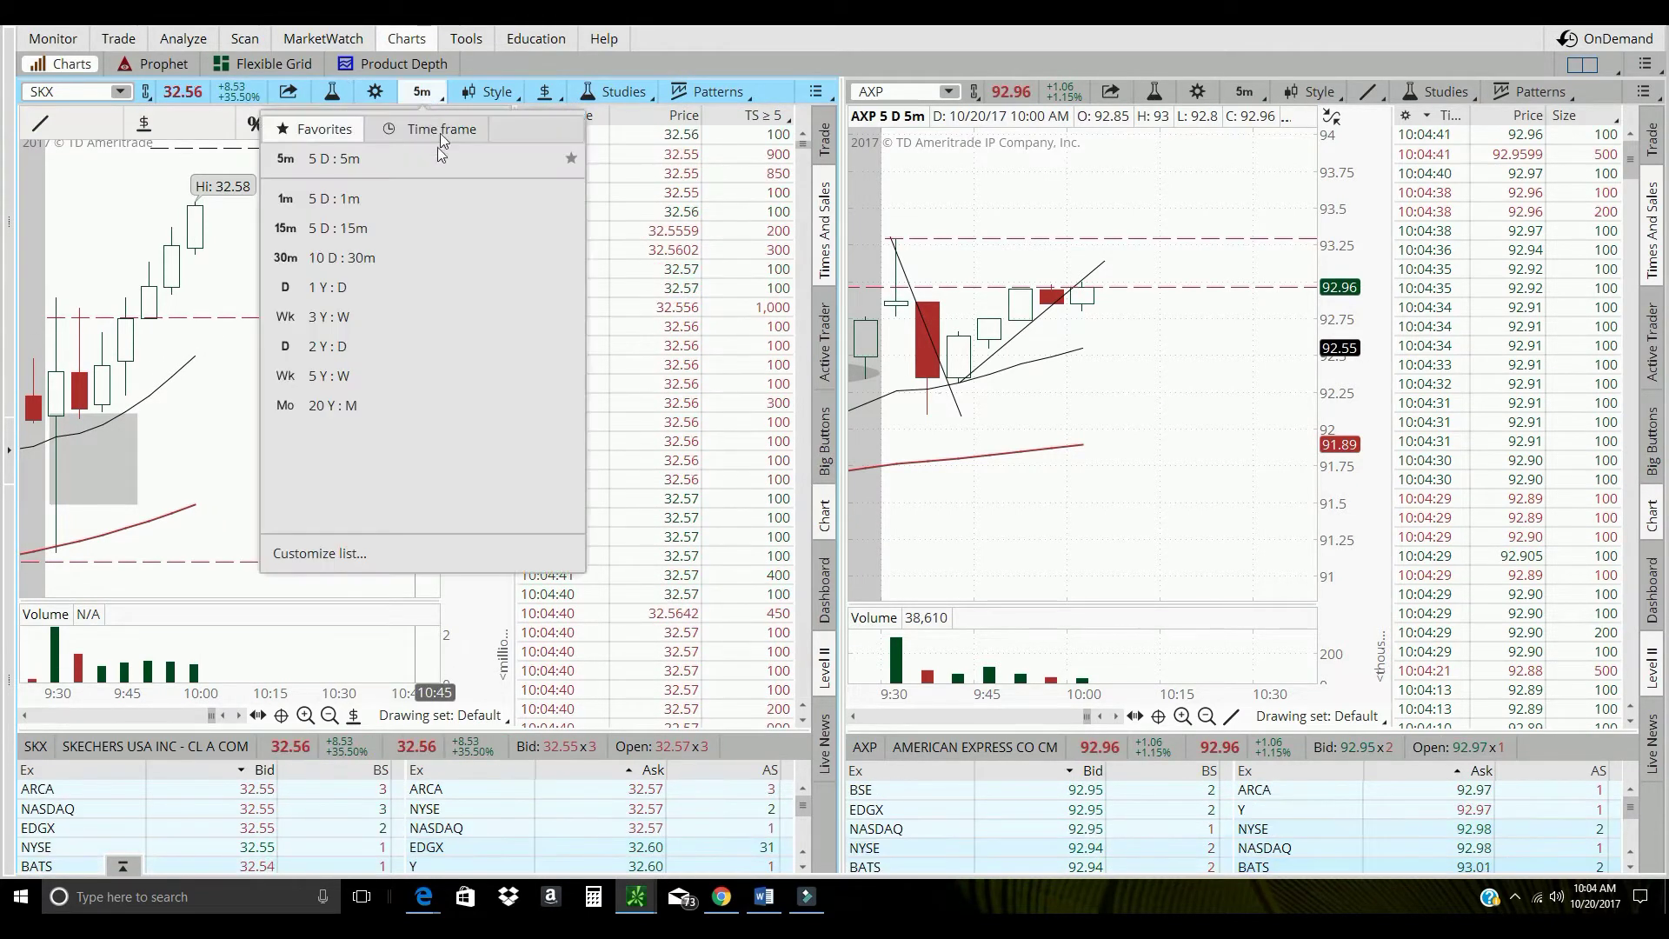
# Switch SKX to 1-minute bars, zoom in and stretch the price scale to enlarge candles.
pyautogui.click(415, 194)
pyautogui.scroll(2, 111, 343)
pyautogui.scroll(2, 111, 344)
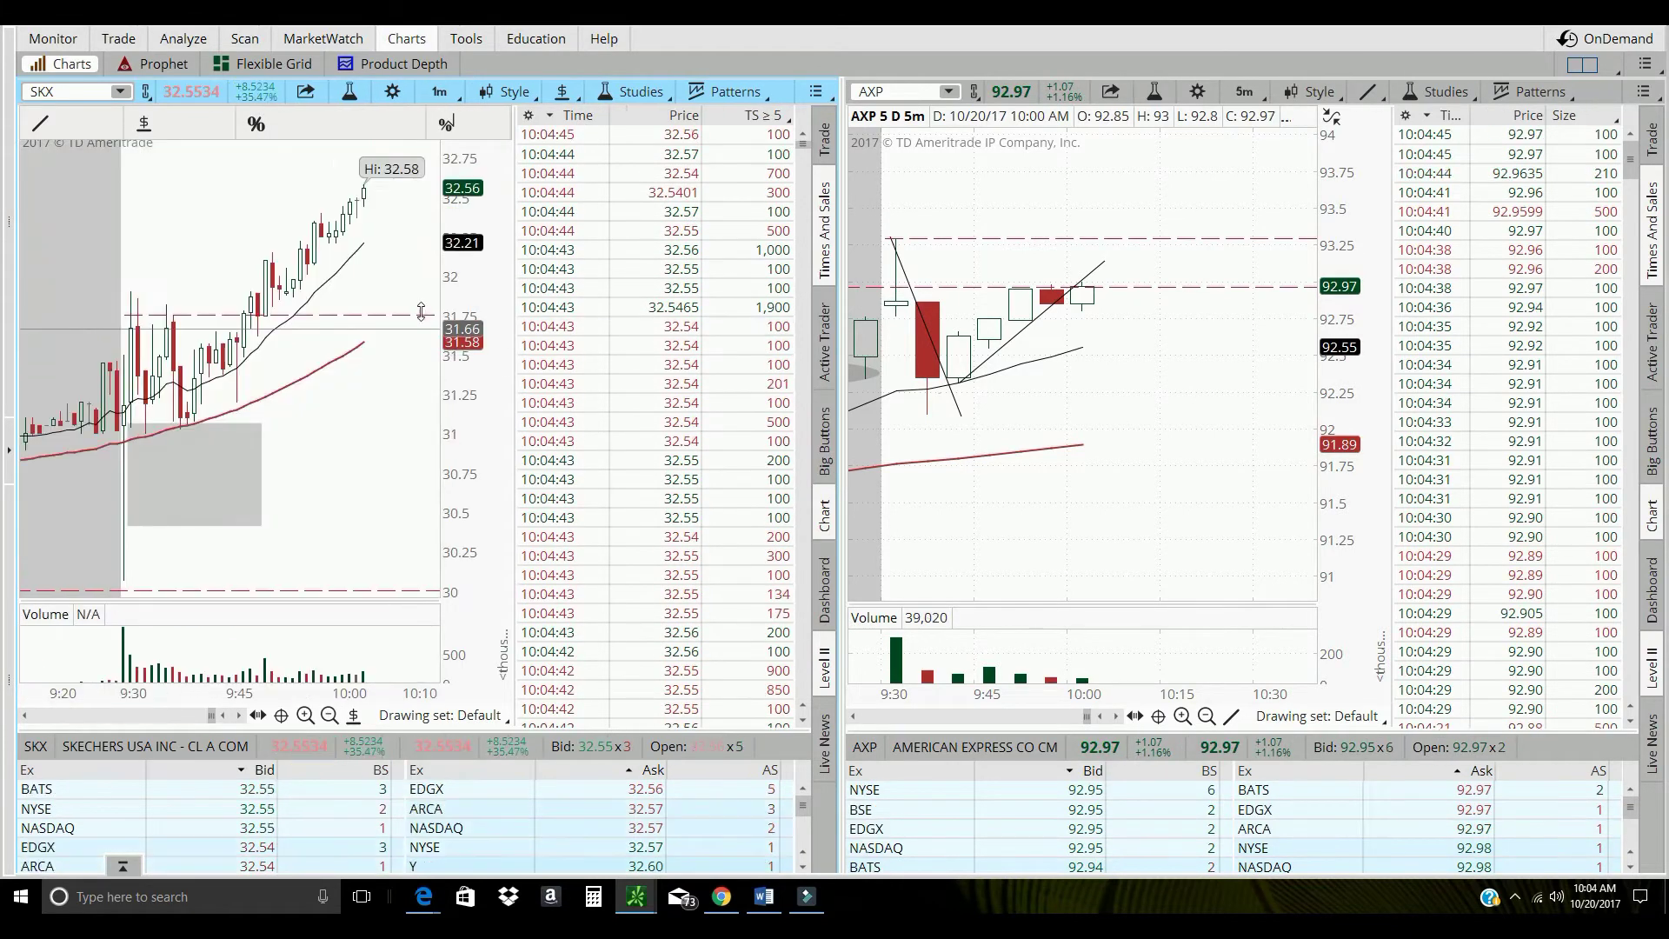
pyautogui.scroll(1, 111, 343)
pyautogui.scroll(1, 112, 344)
pyautogui.scroll(1, 100, 387)
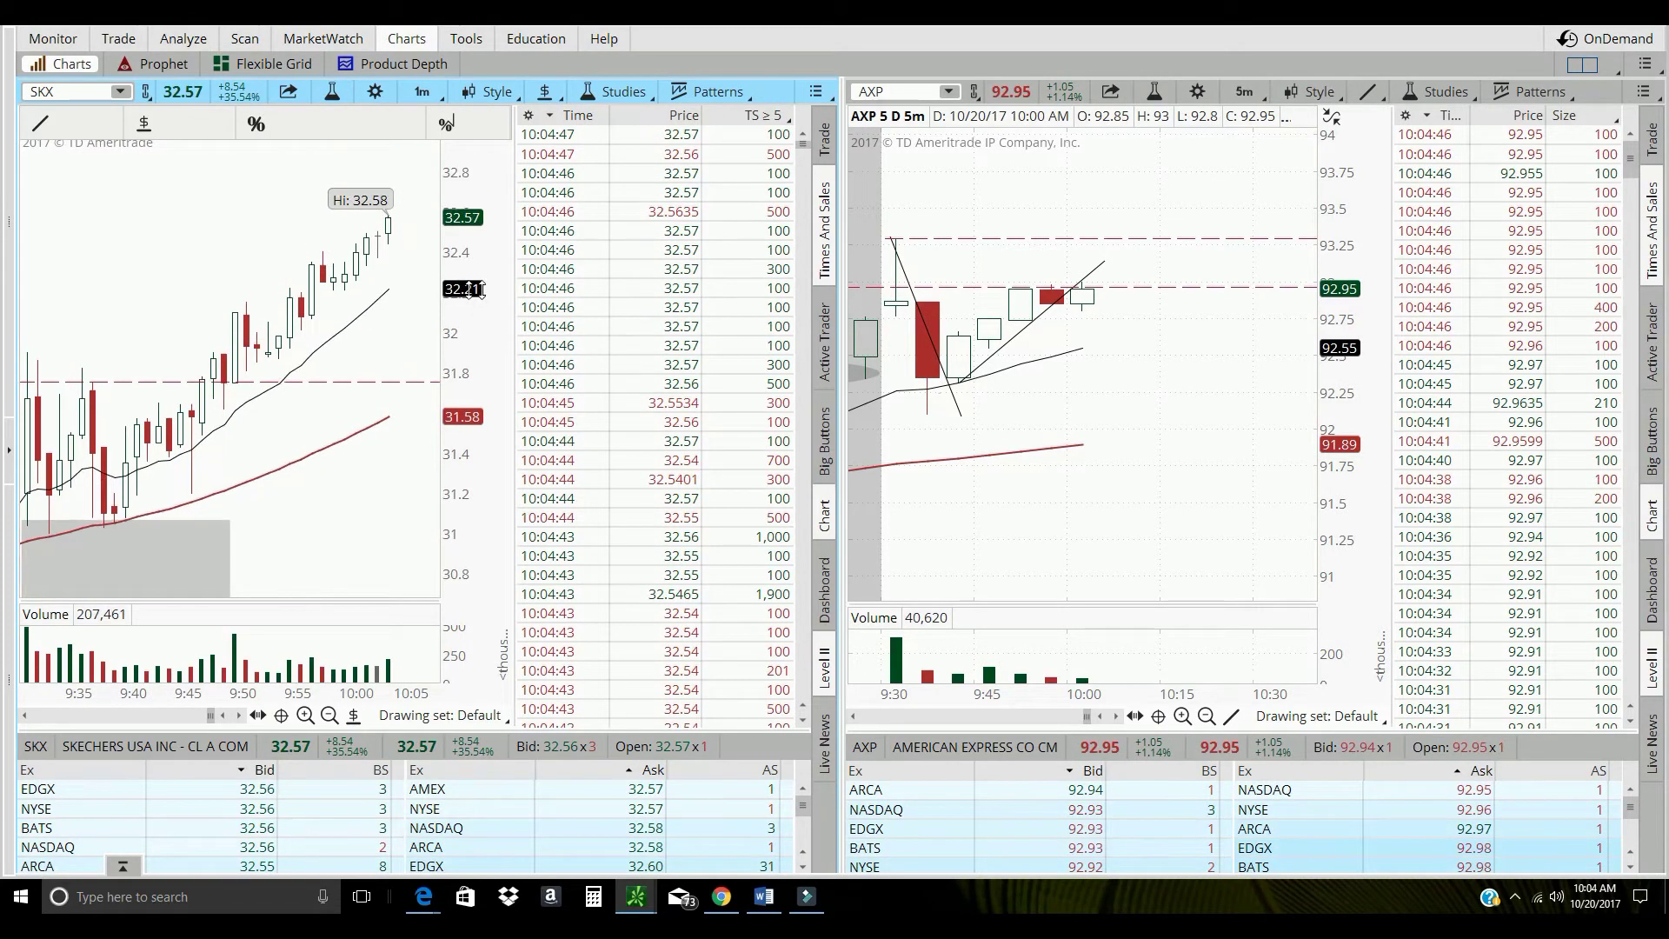
pyautogui.moveTo(477, 313)
pyautogui.mouseDown()
pyautogui.moveTo(478, 191)
pyautogui.moveTo(485, 283)
pyautogui.mouseUp()
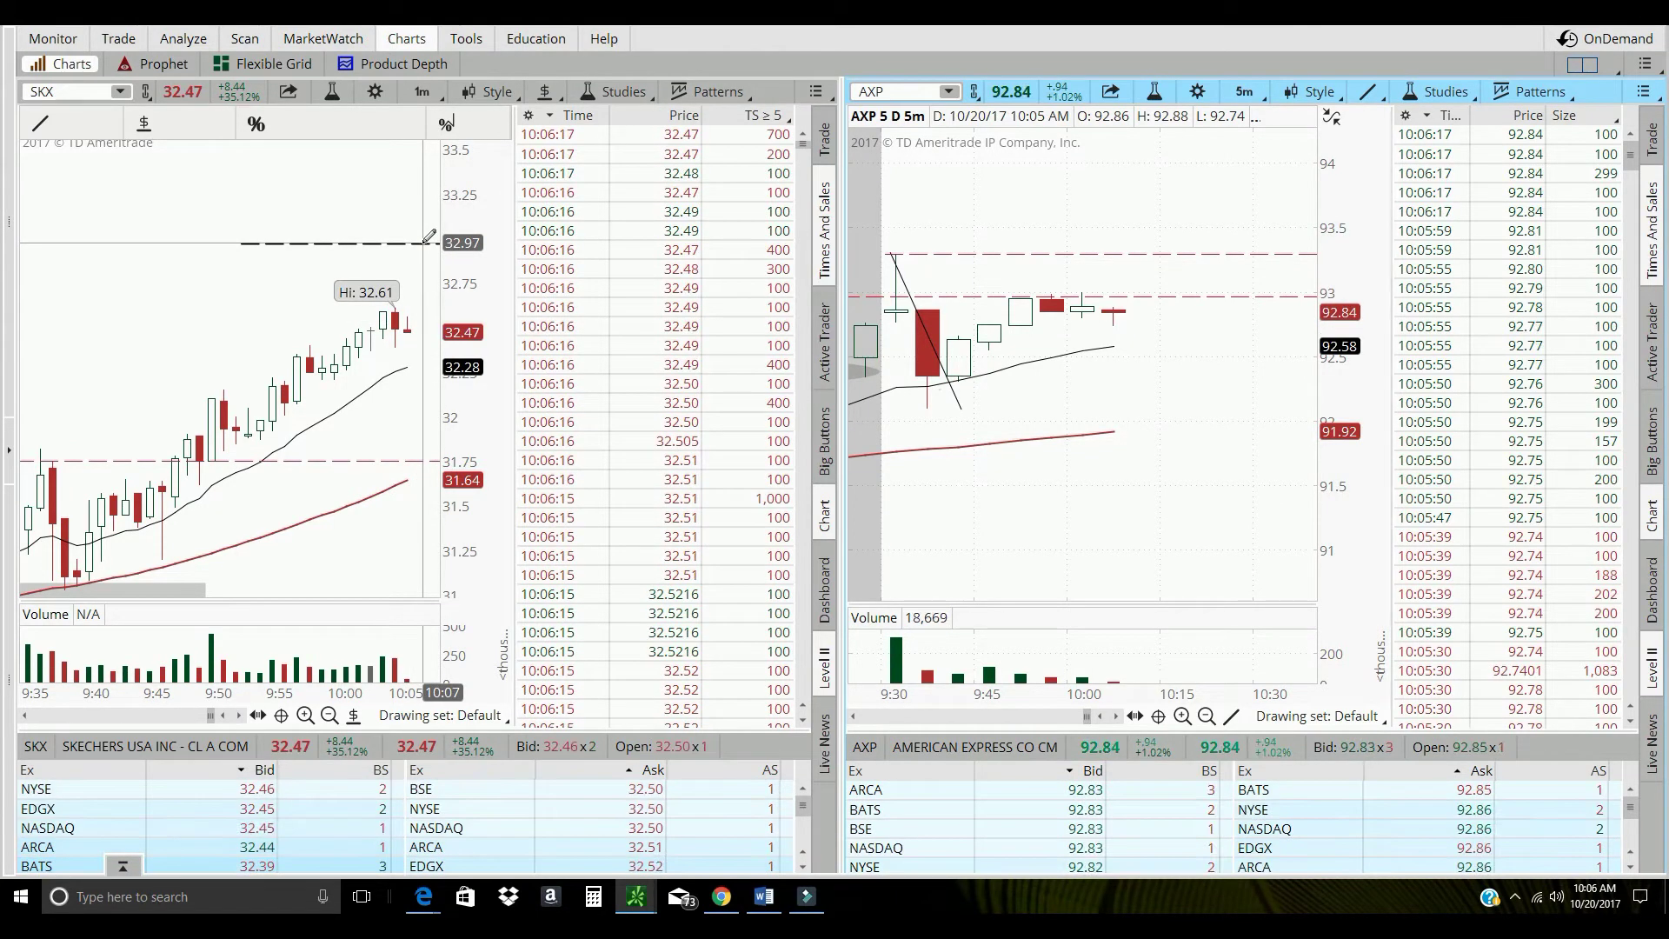
pyautogui.moveTo(475, 232); pyautogui.dragTo(474, 256)
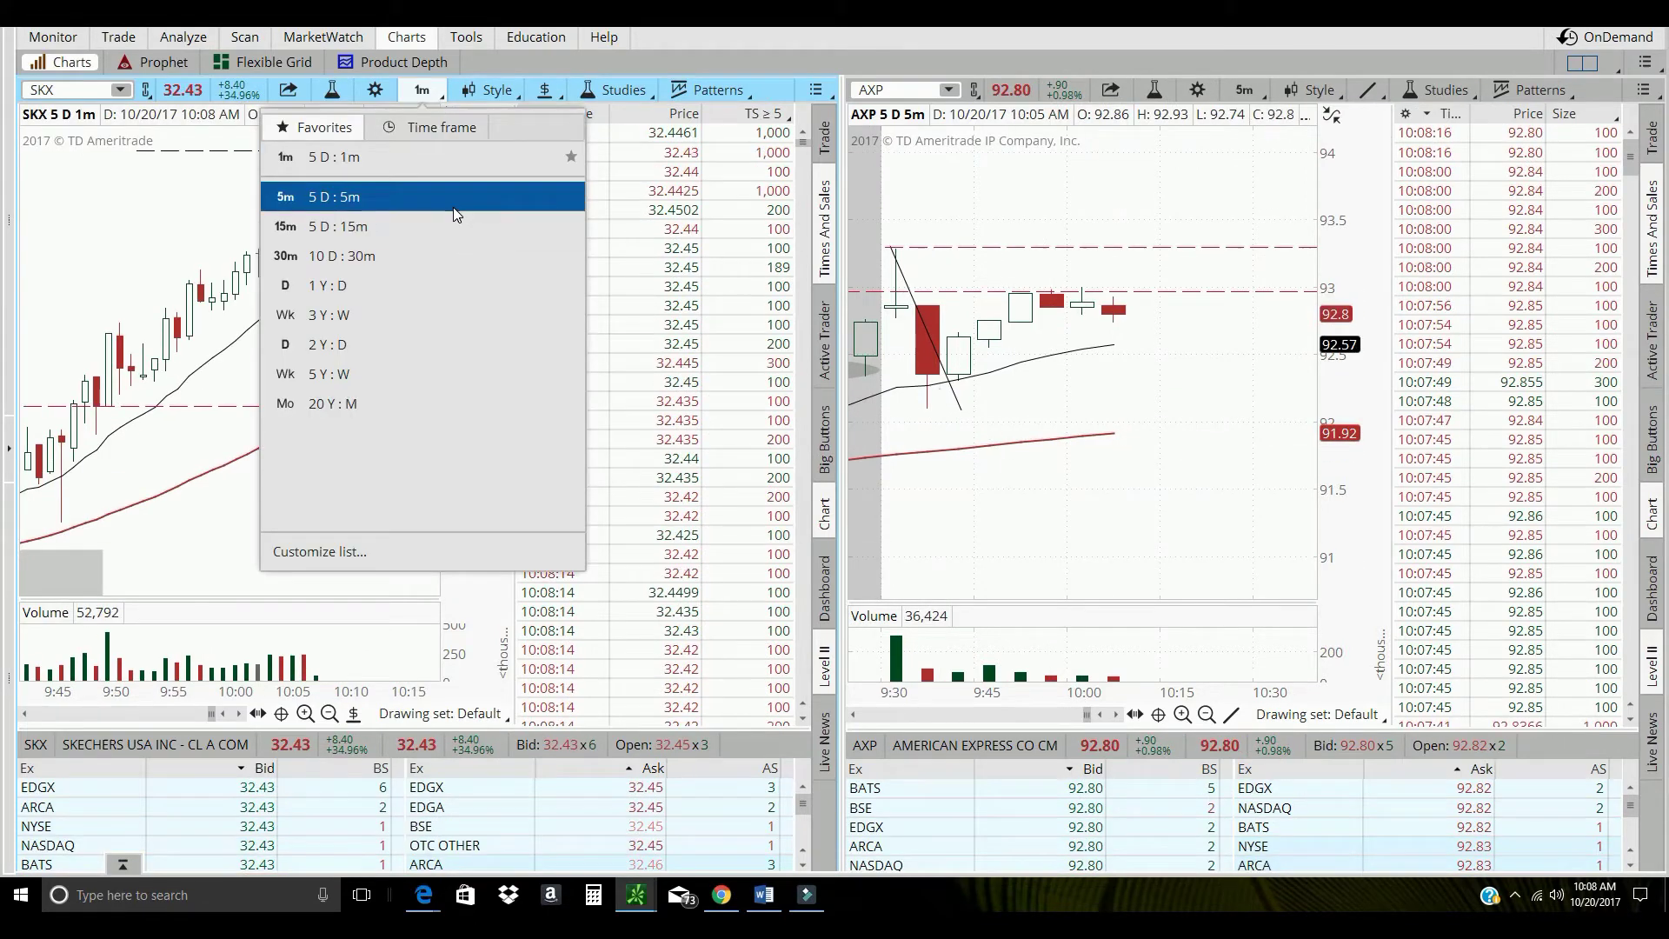
# Check 5-minute bars scaled to 29.5–33.5, then zoom 1-minute candles onto the latest bars.
pyautogui.click(456, 196)
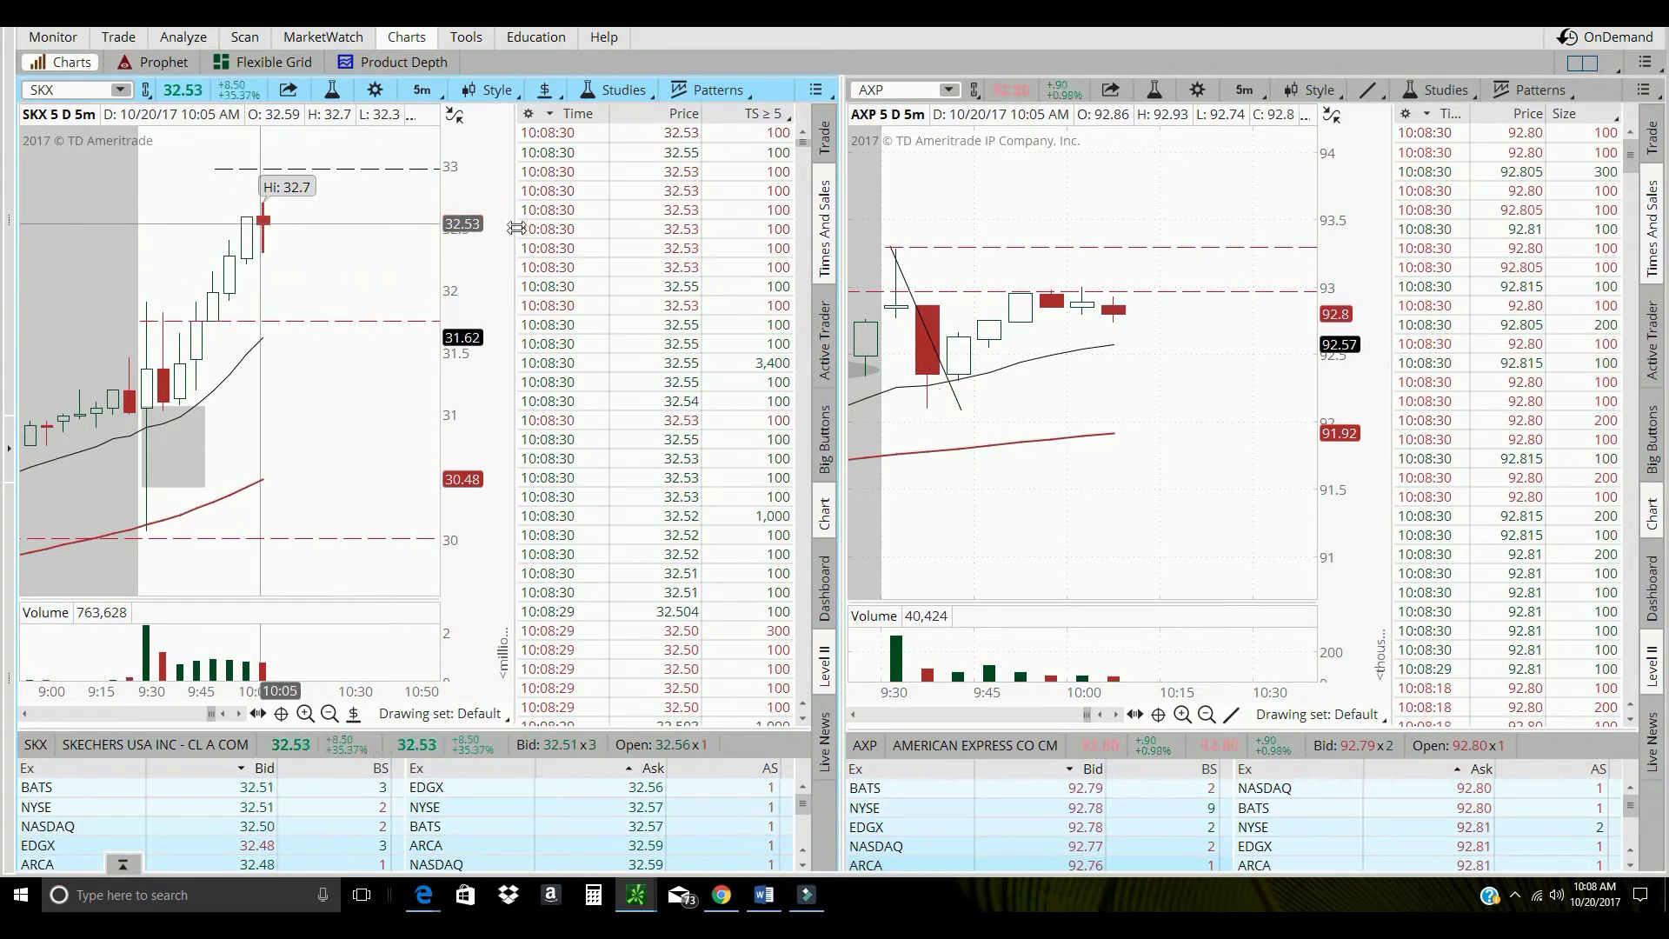
pyautogui.moveTo(474, 209); pyautogui.dragTo(472, 173)
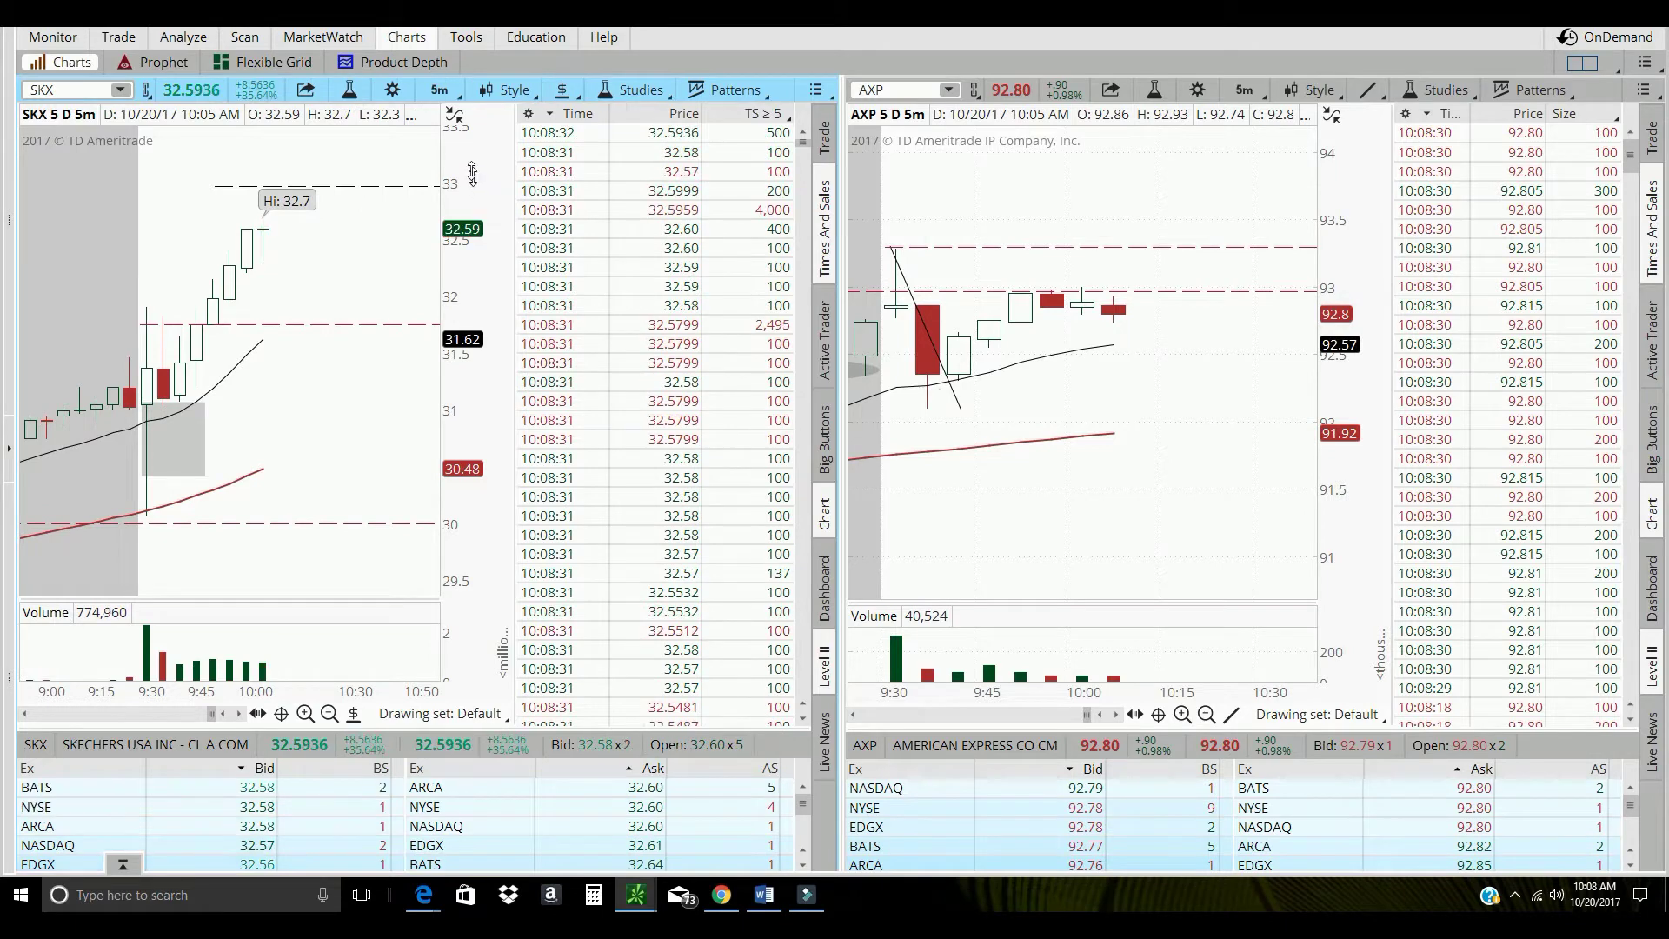
pyautogui.click(421, 94)
pyautogui.click(390, 196)
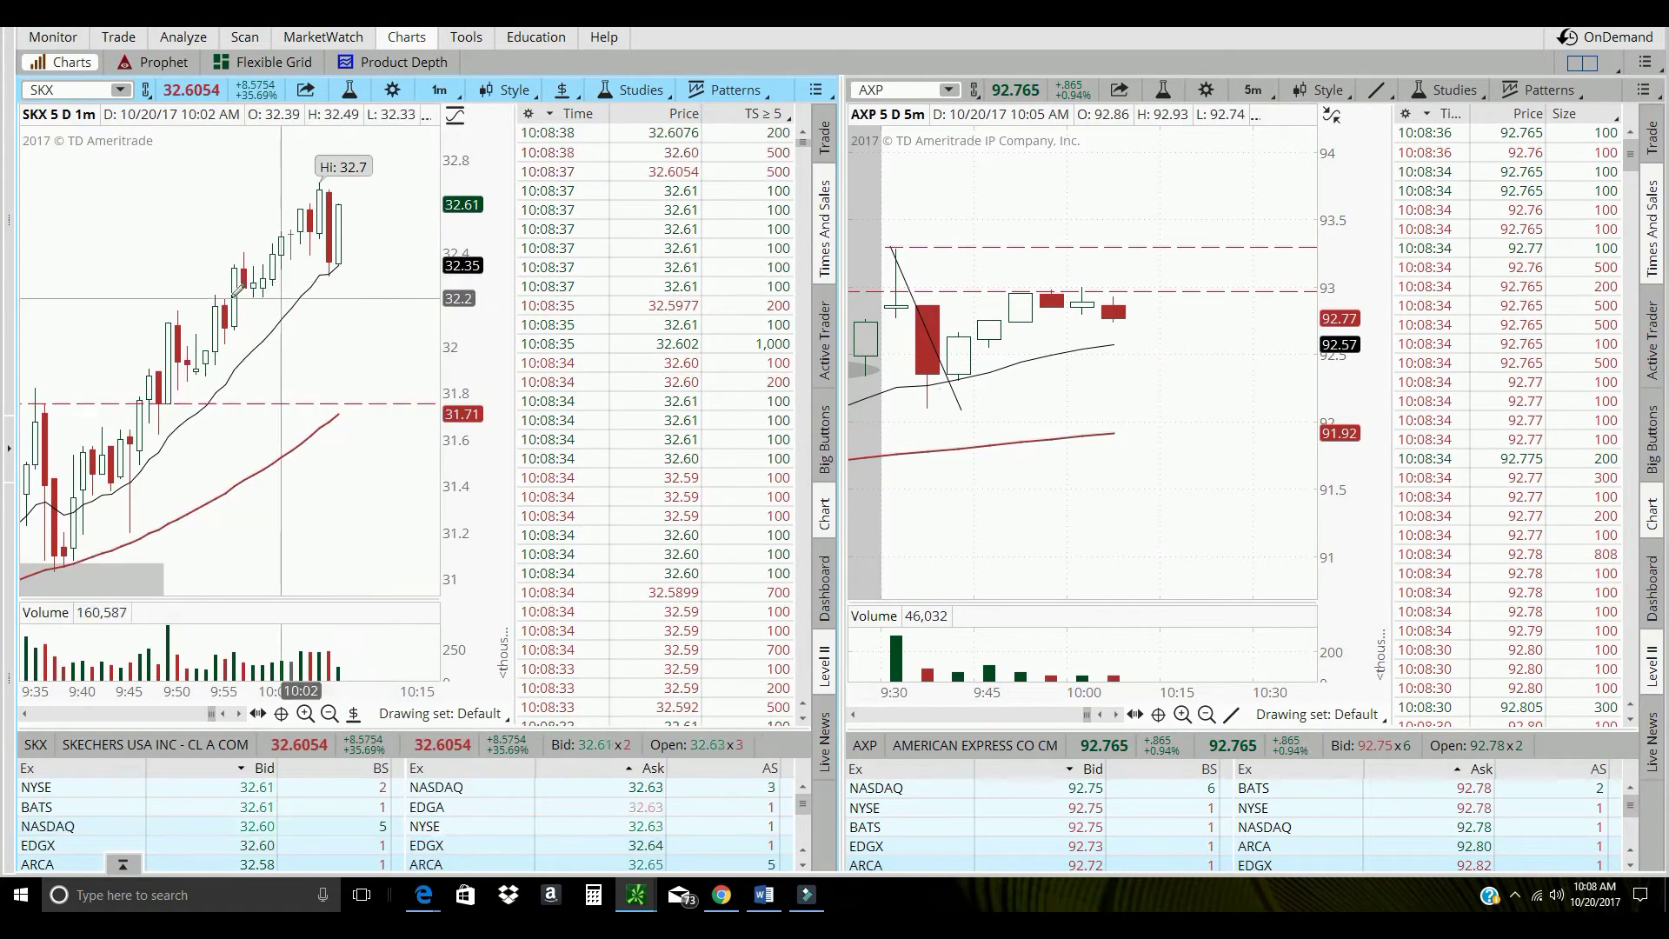
pyautogui.moveTo(287, 287); pyautogui.dragTo(475, 293)
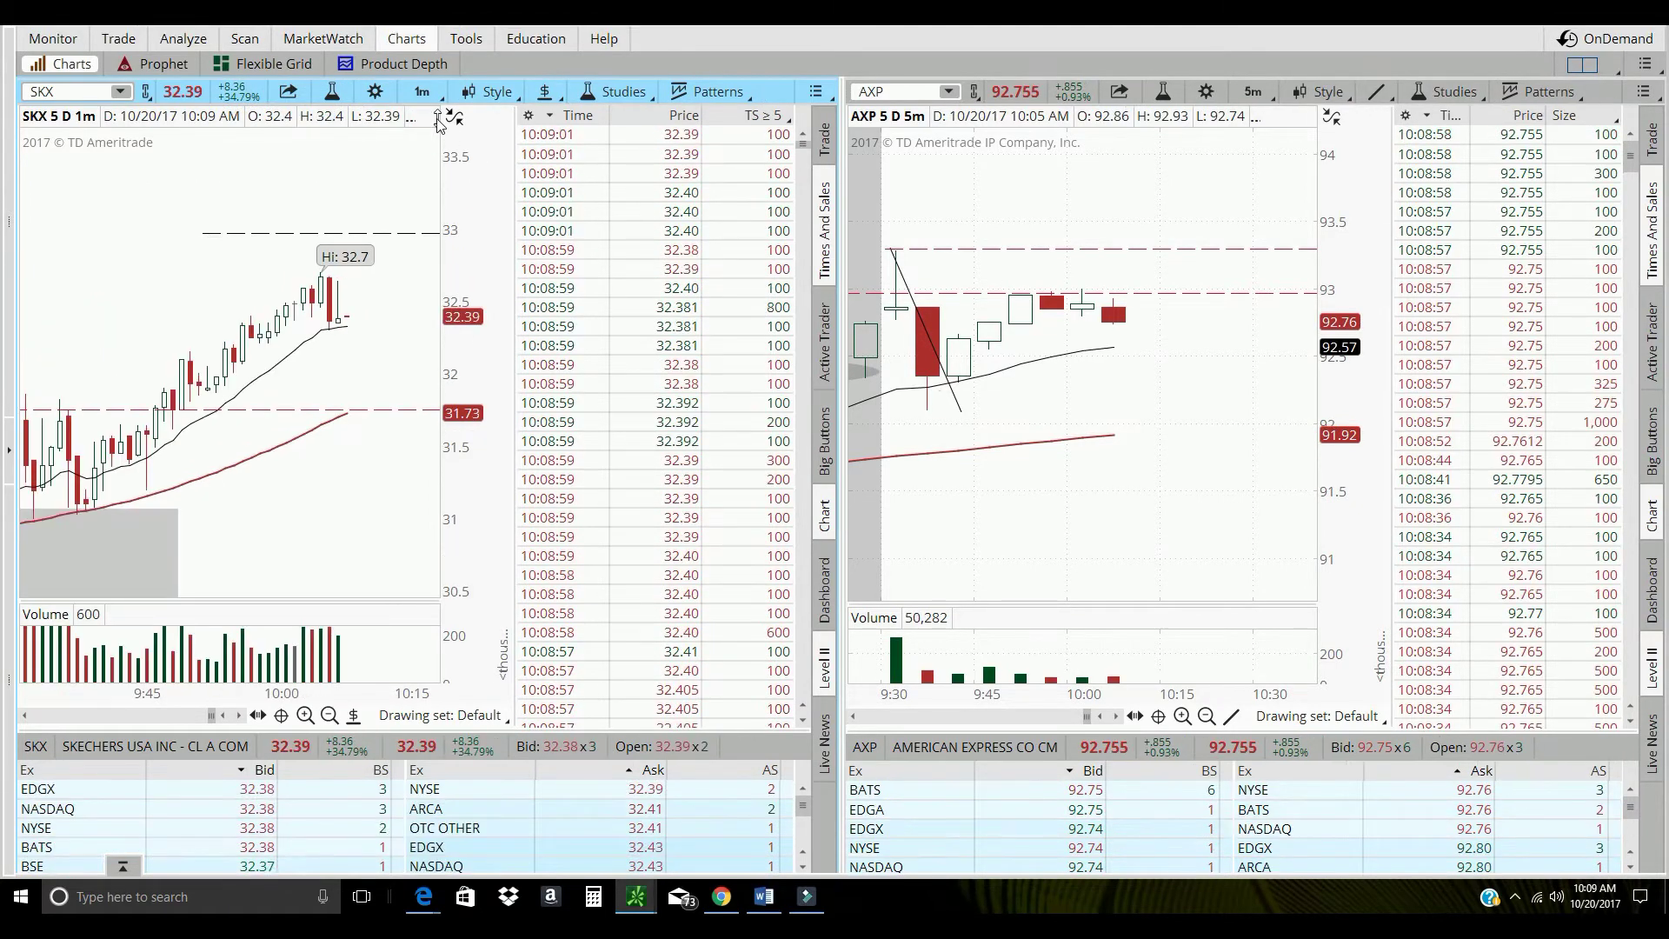
pyautogui.click(421, 92)
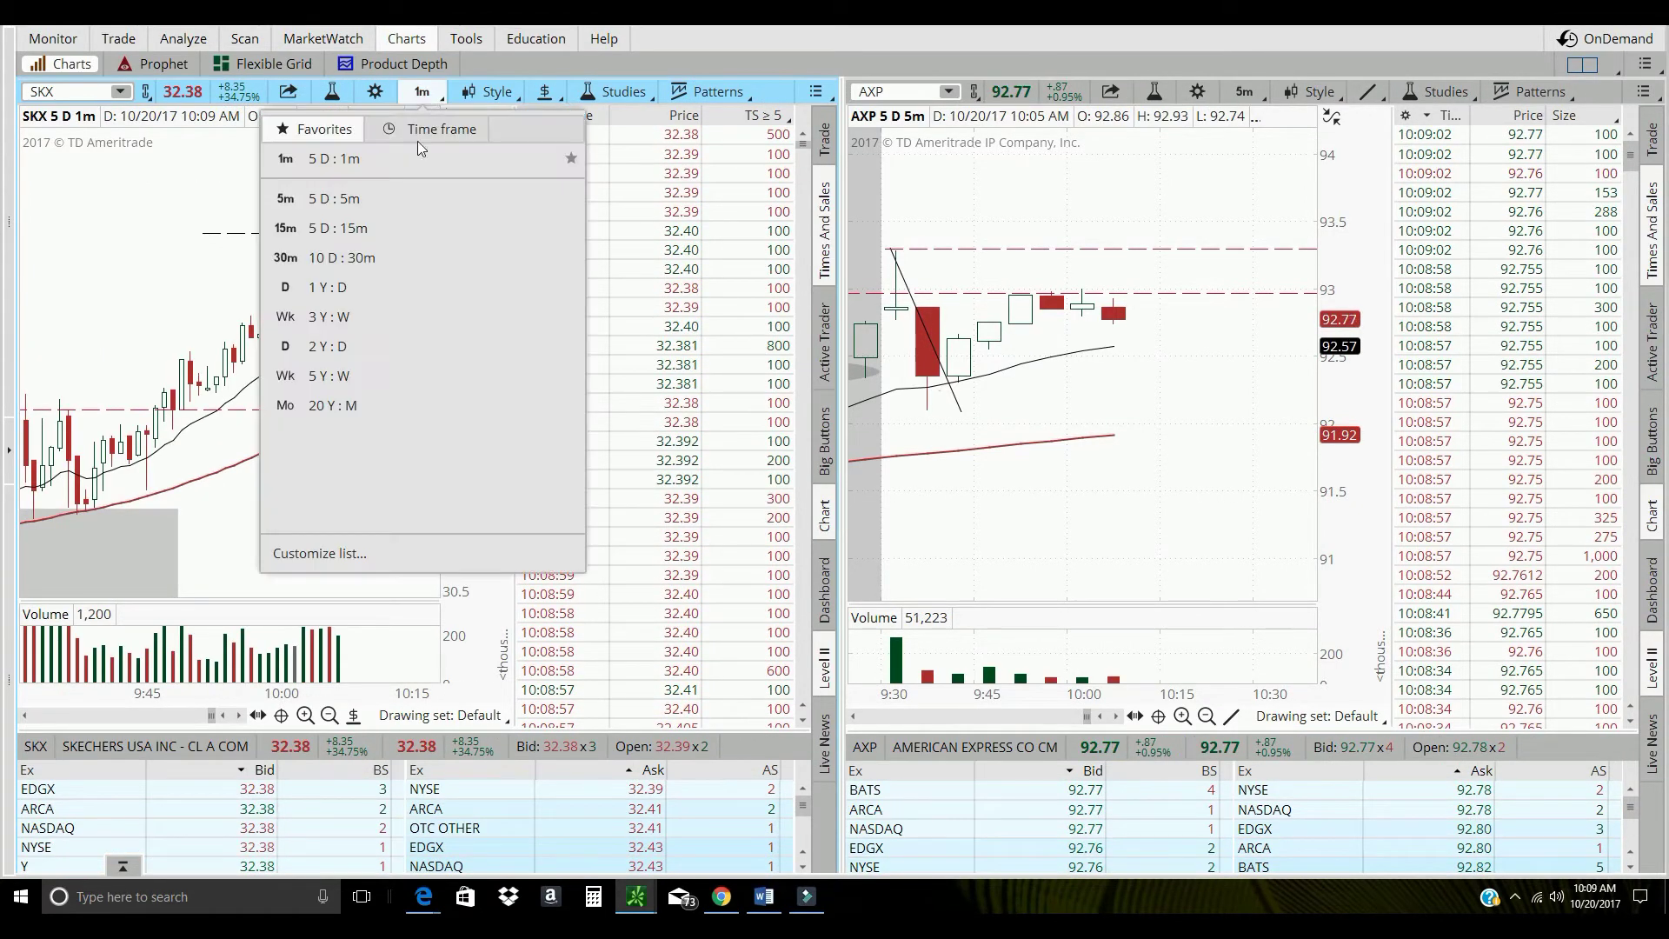
# Switch the SKX chart back to 5-minute bars and zoom in on the candles.
pyautogui.click(416, 203)
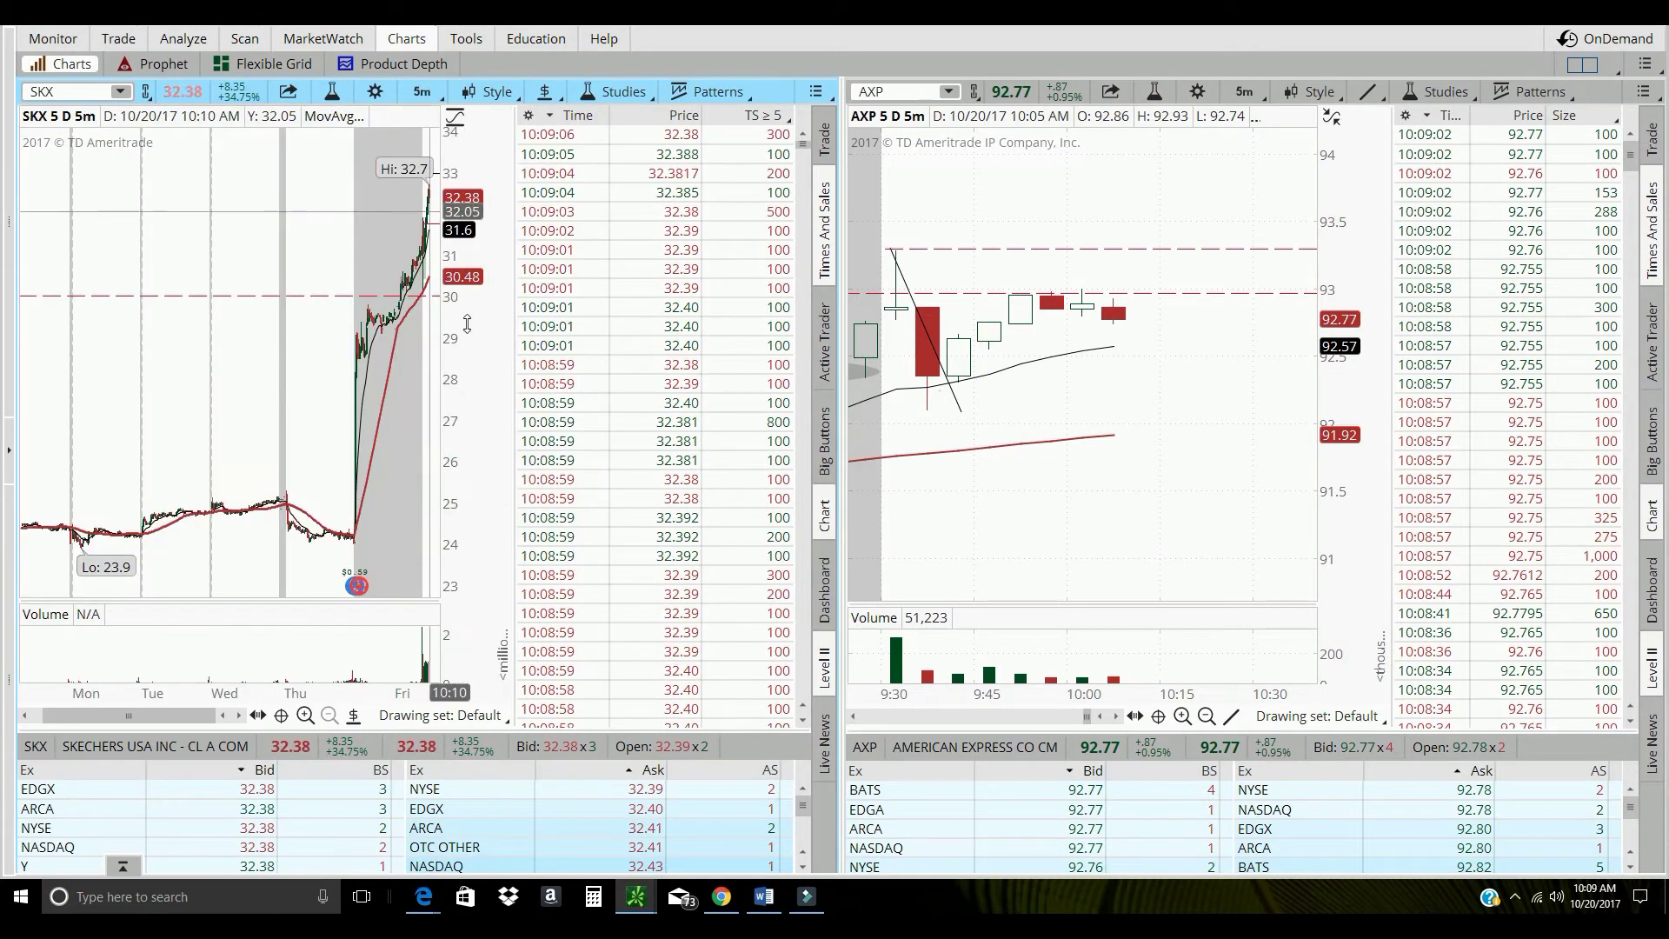
pyautogui.scroll(2, 342, 369)
pyautogui.scroll(2, 374, 365)
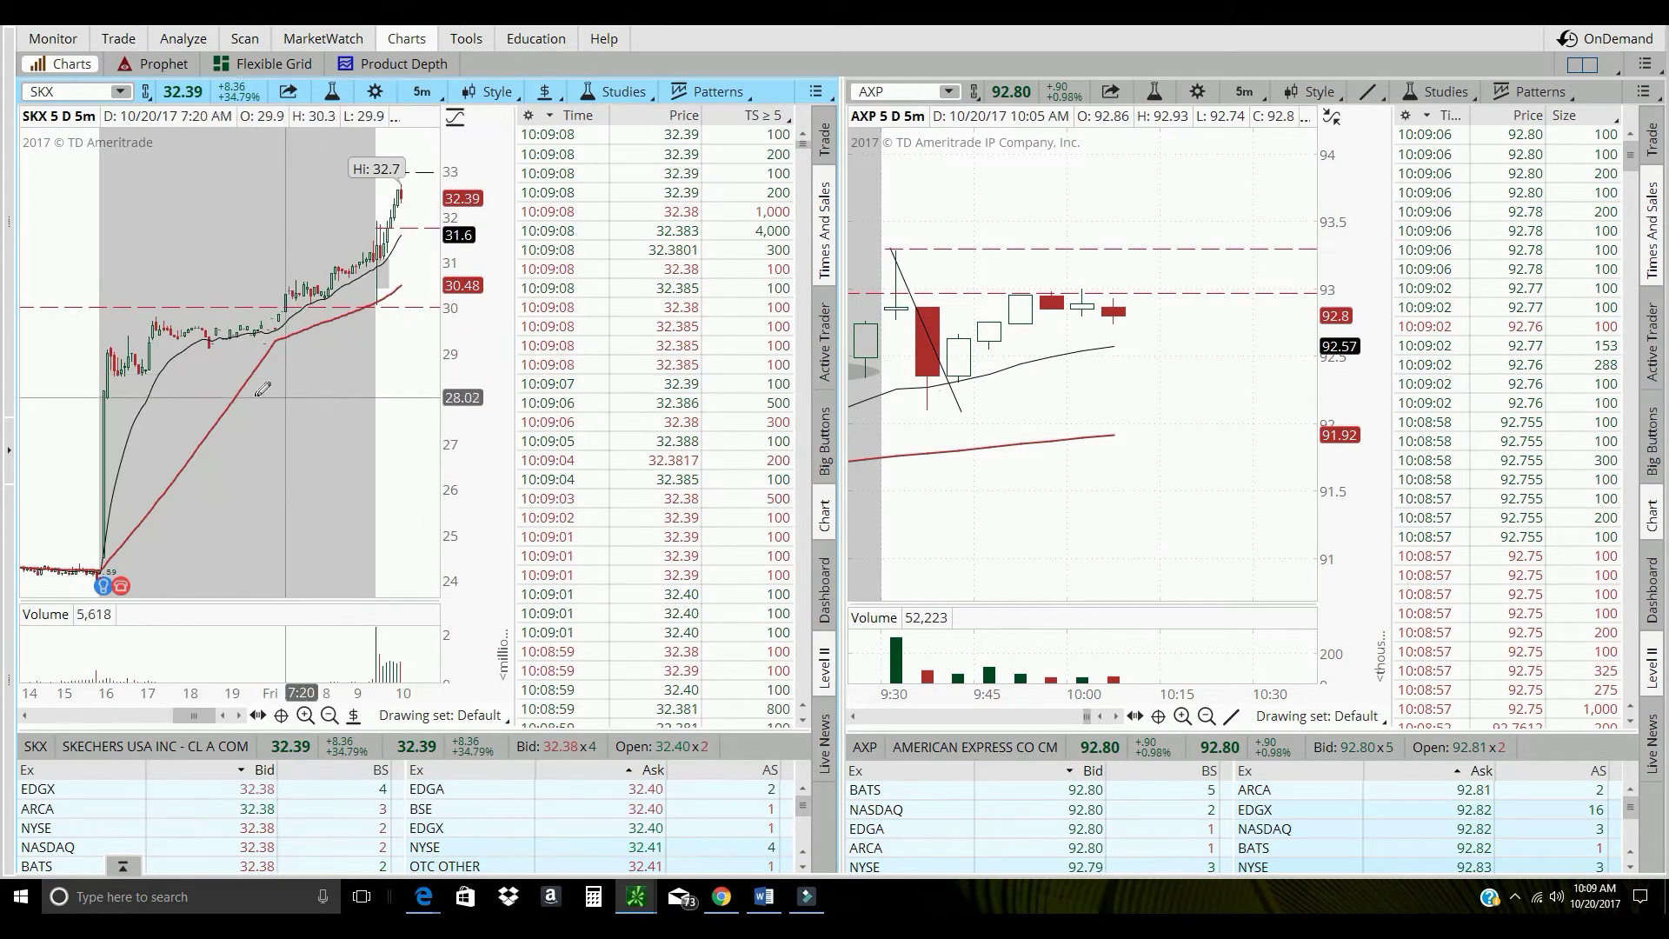
pyautogui.scroll(2, 409, 363)
pyautogui.scroll(1, 437, 362)
pyautogui.scroll(1, 347, 434)
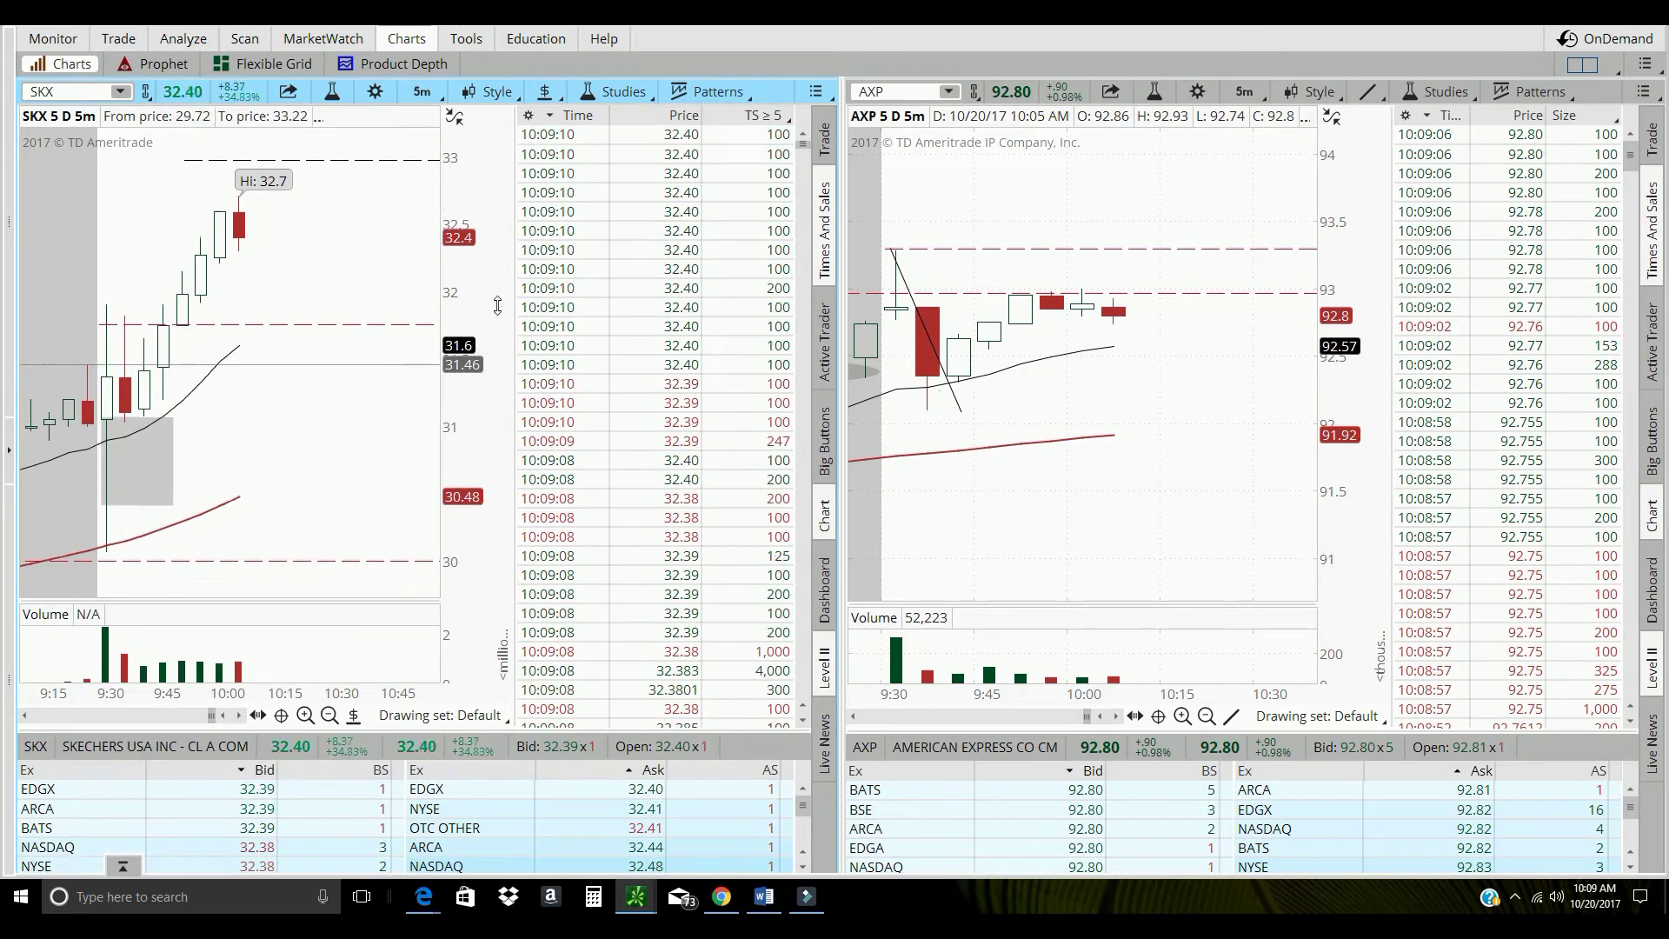
pyautogui.scroll(1, 218, 539)
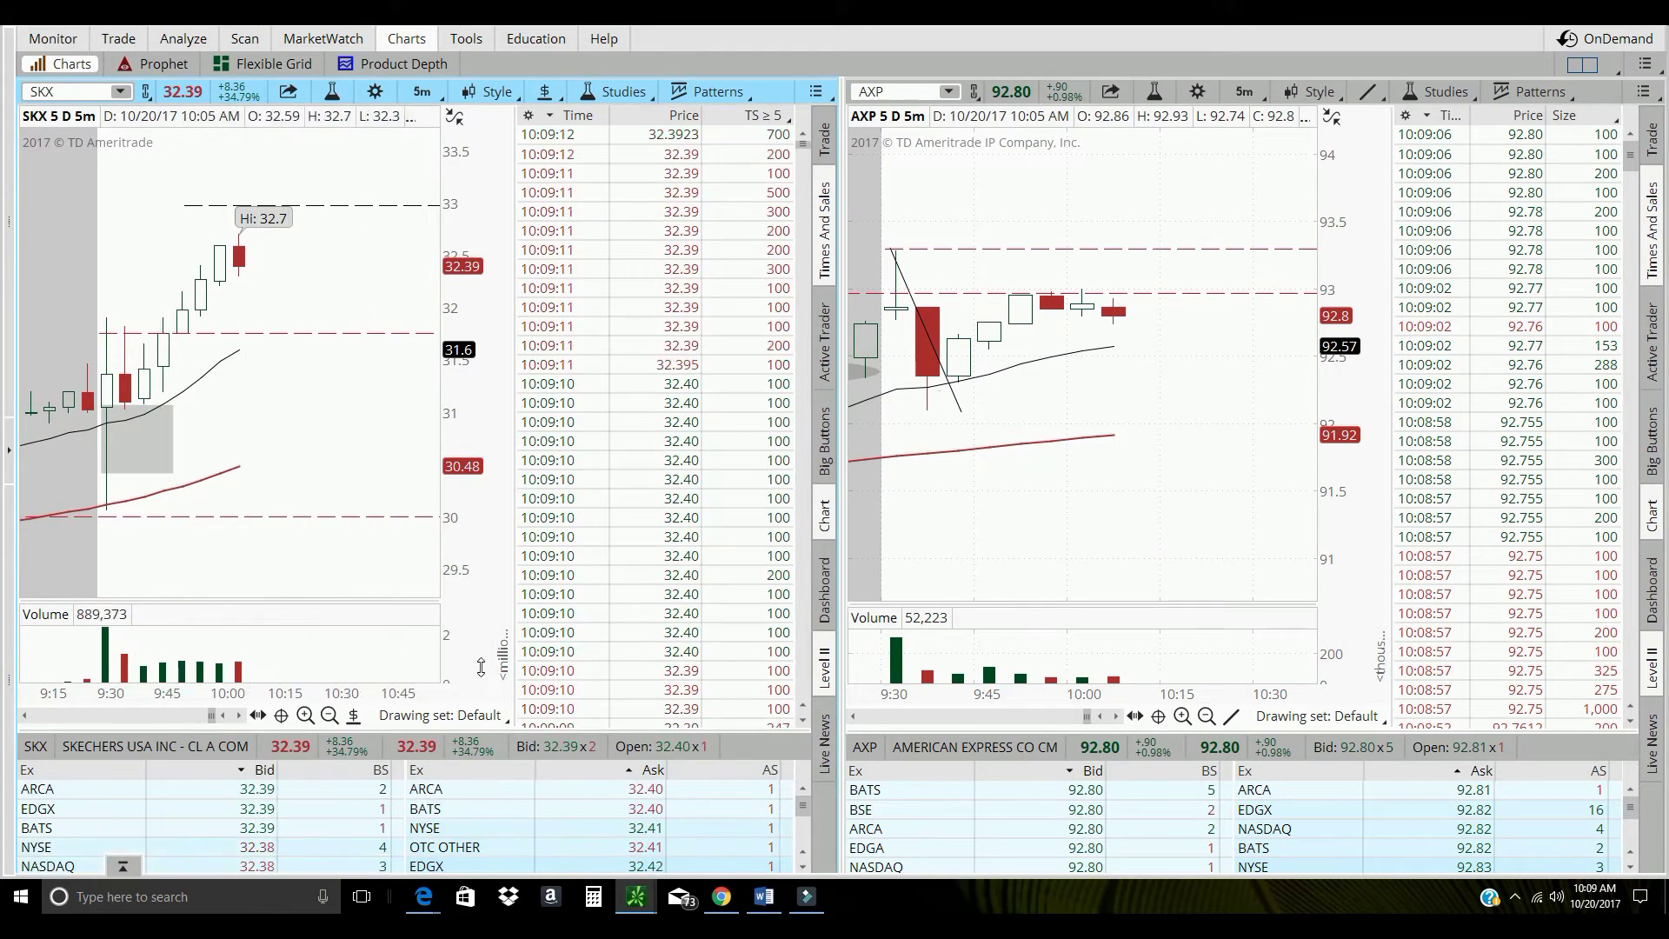
# Draw a rising trendline up to the 32.7 high and falling trendlines across the pullback highs.
pyautogui.click(354, 714)
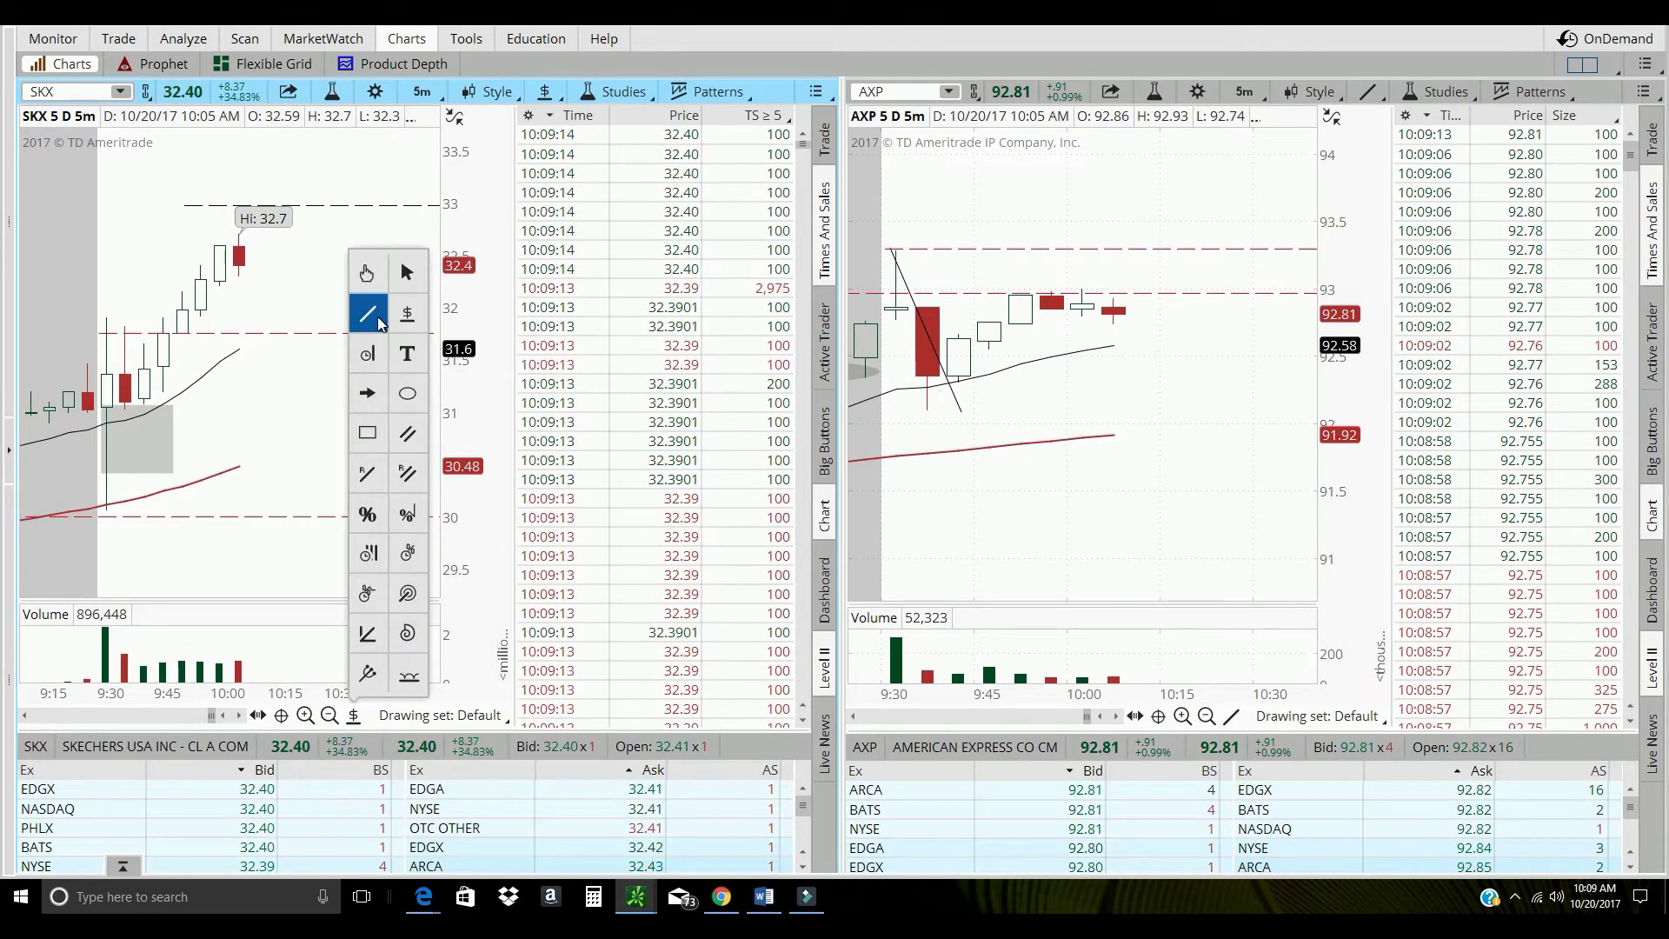
pyautogui.click(369, 313)
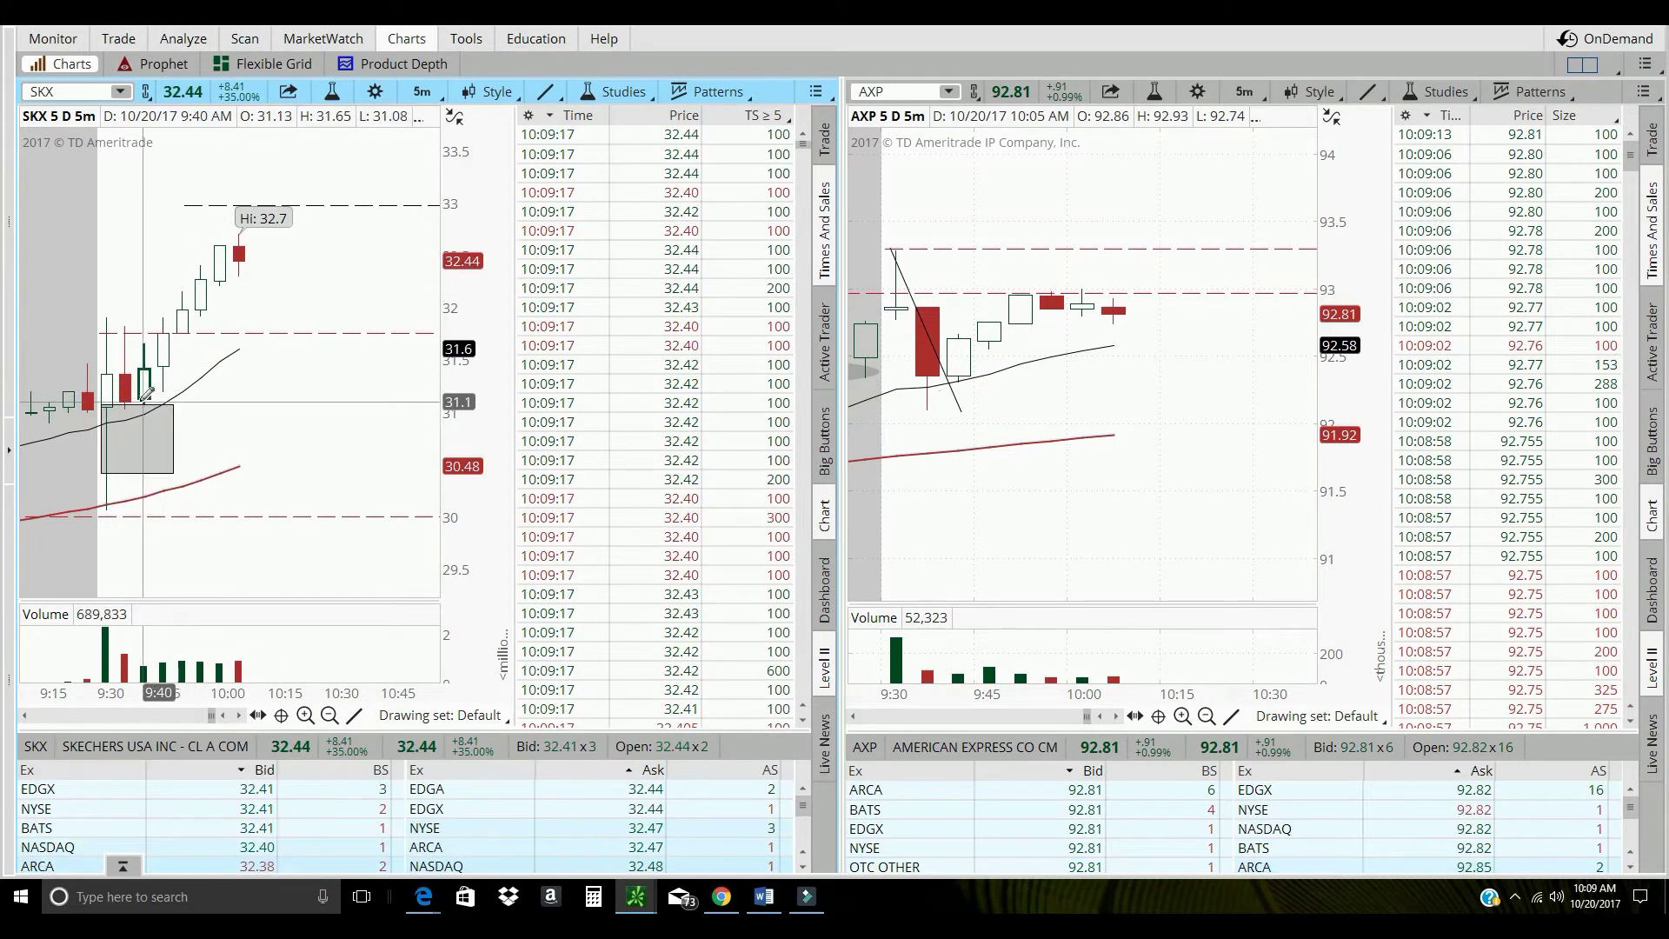
pyautogui.moveTo(141, 398); pyautogui.dragTo(239, 228)
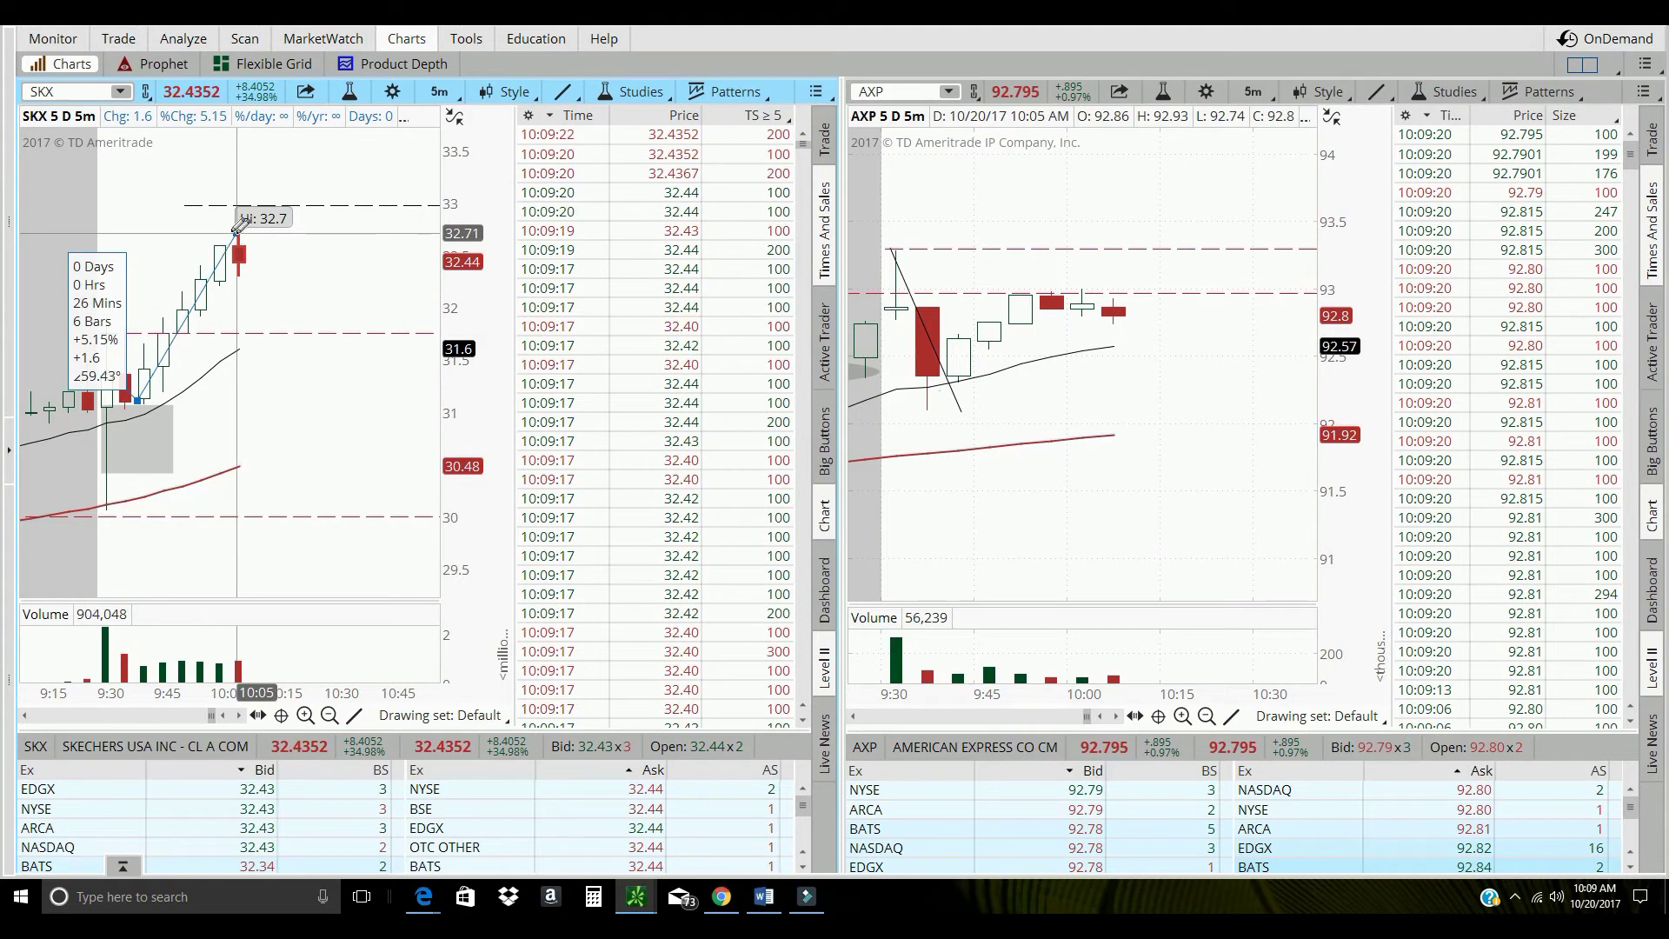
pyautogui.moveTo(240, 227); pyautogui.dragTo(241, 225)
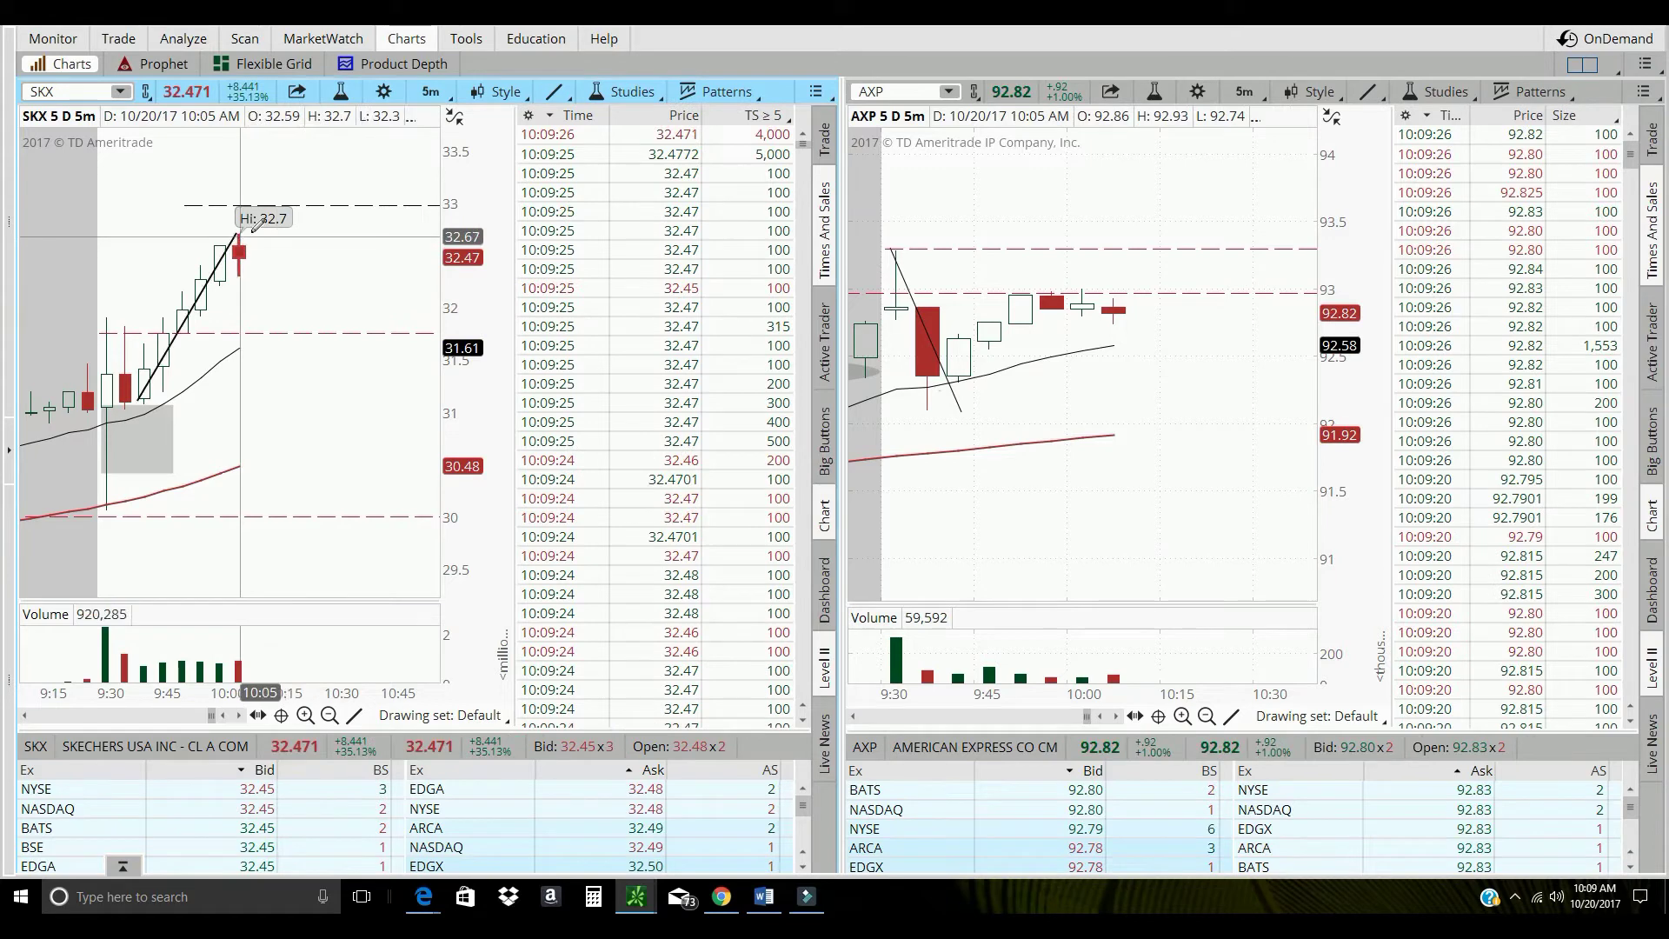
pyautogui.moveTo(239, 233)
pyautogui.mouseDown()
pyautogui.moveTo(284, 253)
pyautogui.moveTo(280, 271)
pyautogui.mouseUp()
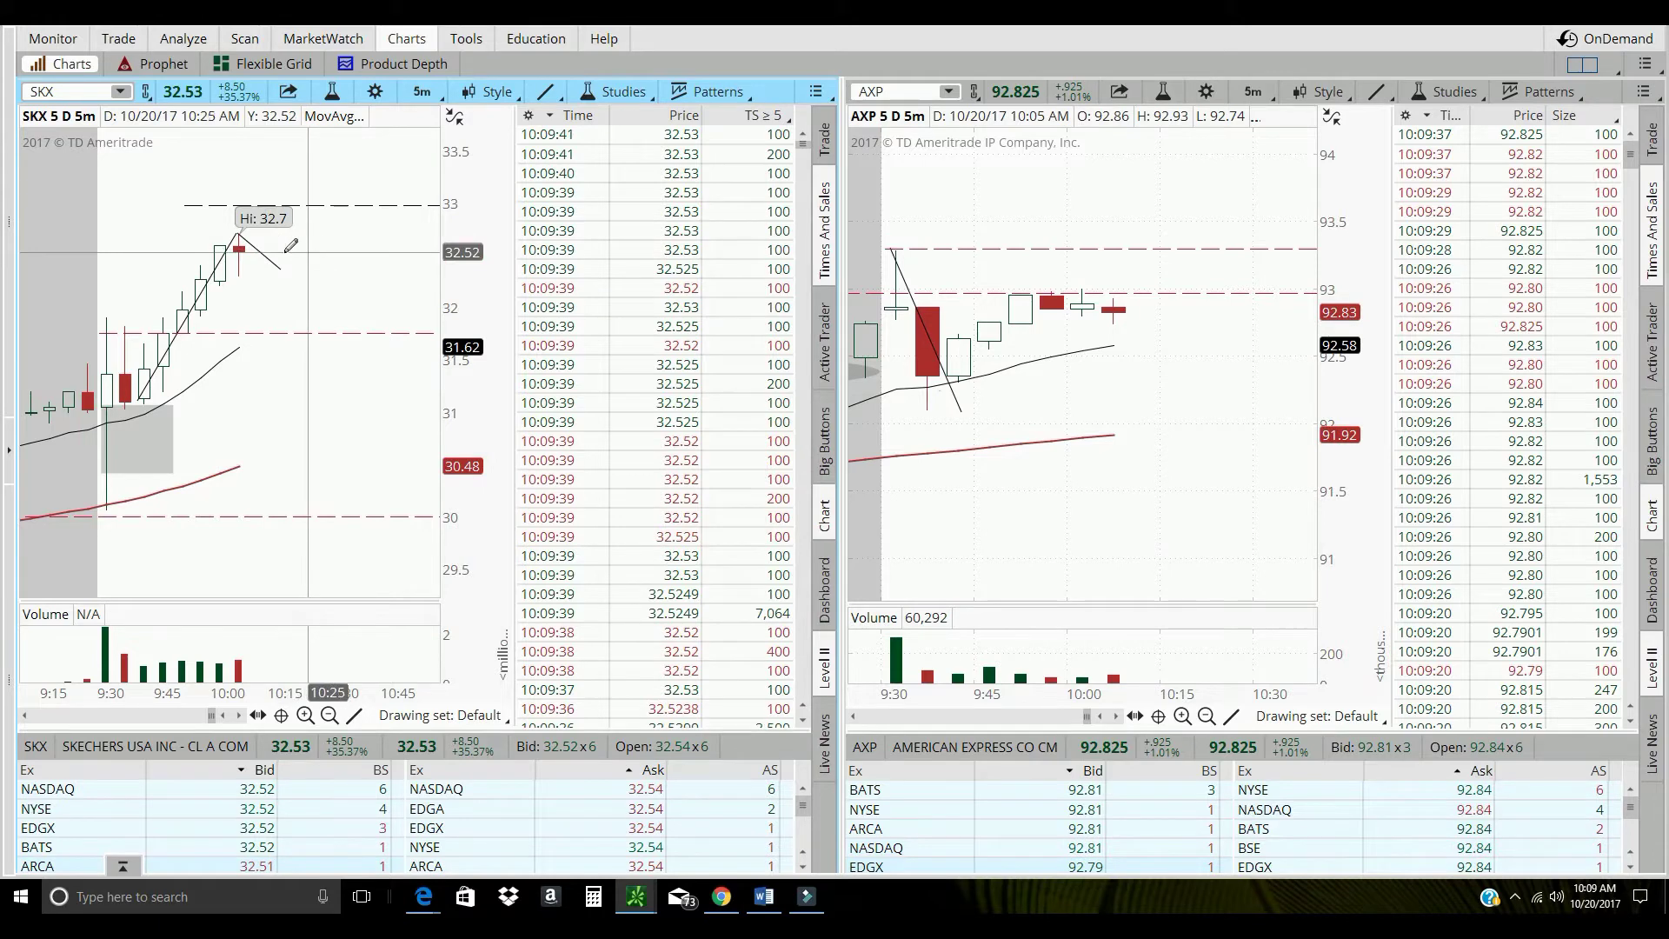
pyautogui.moveTo(291, 246); pyautogui.dragTo(94, 255)
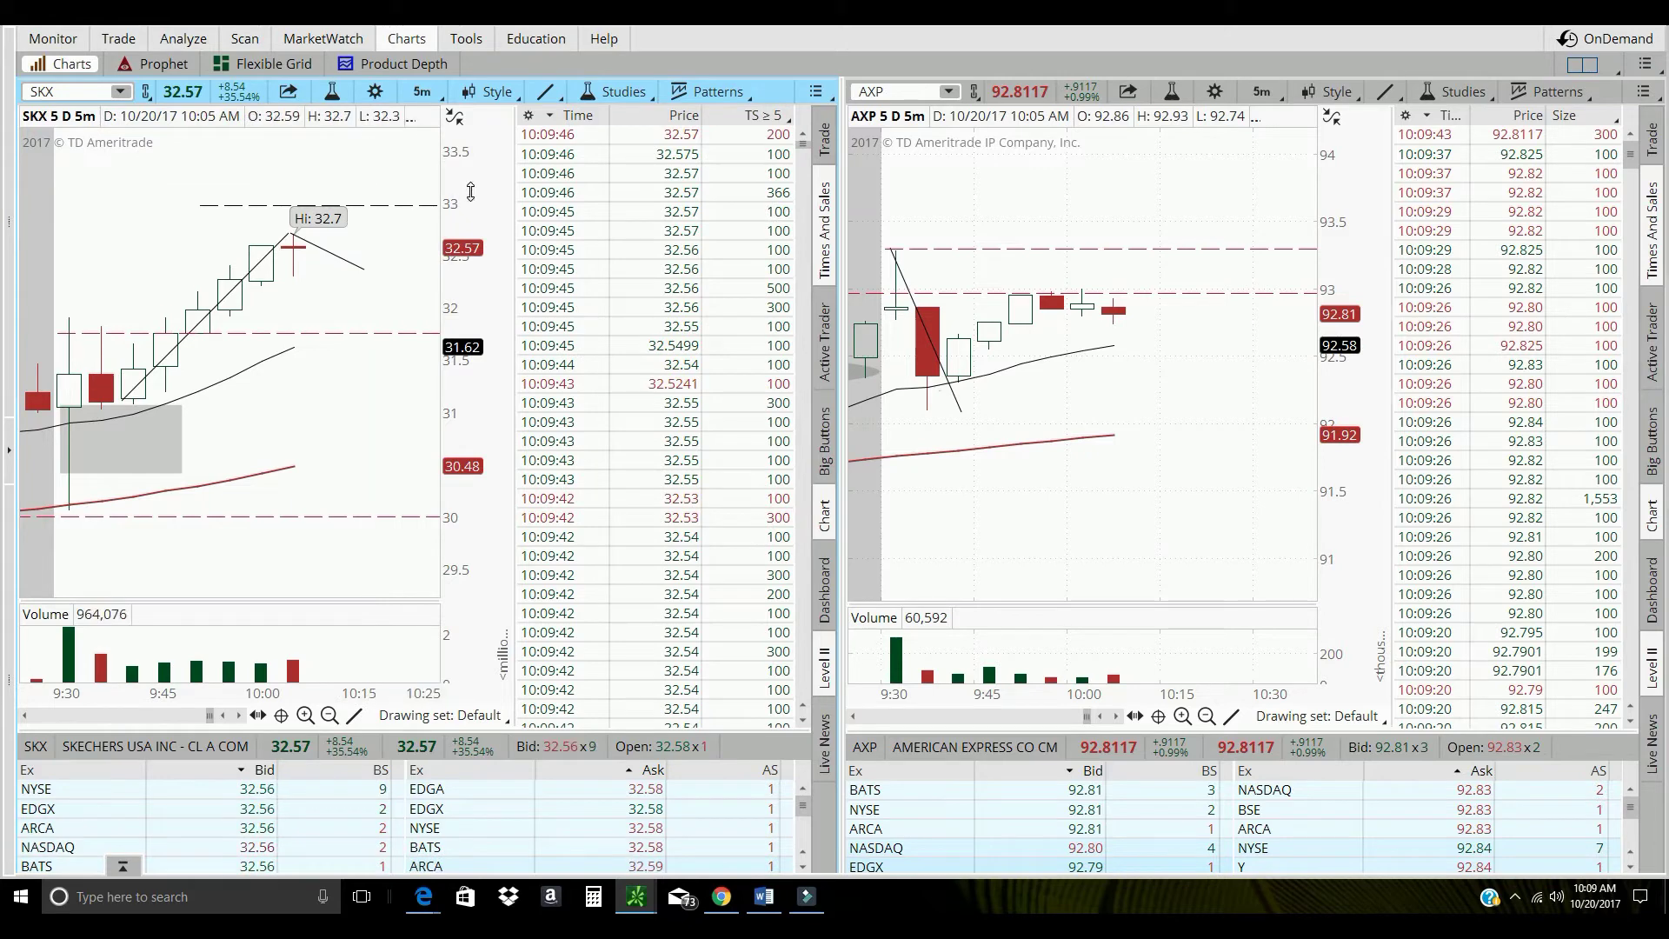
pyautogui.moveTo(150, 341); pyautogui.dragTo(440, 340)
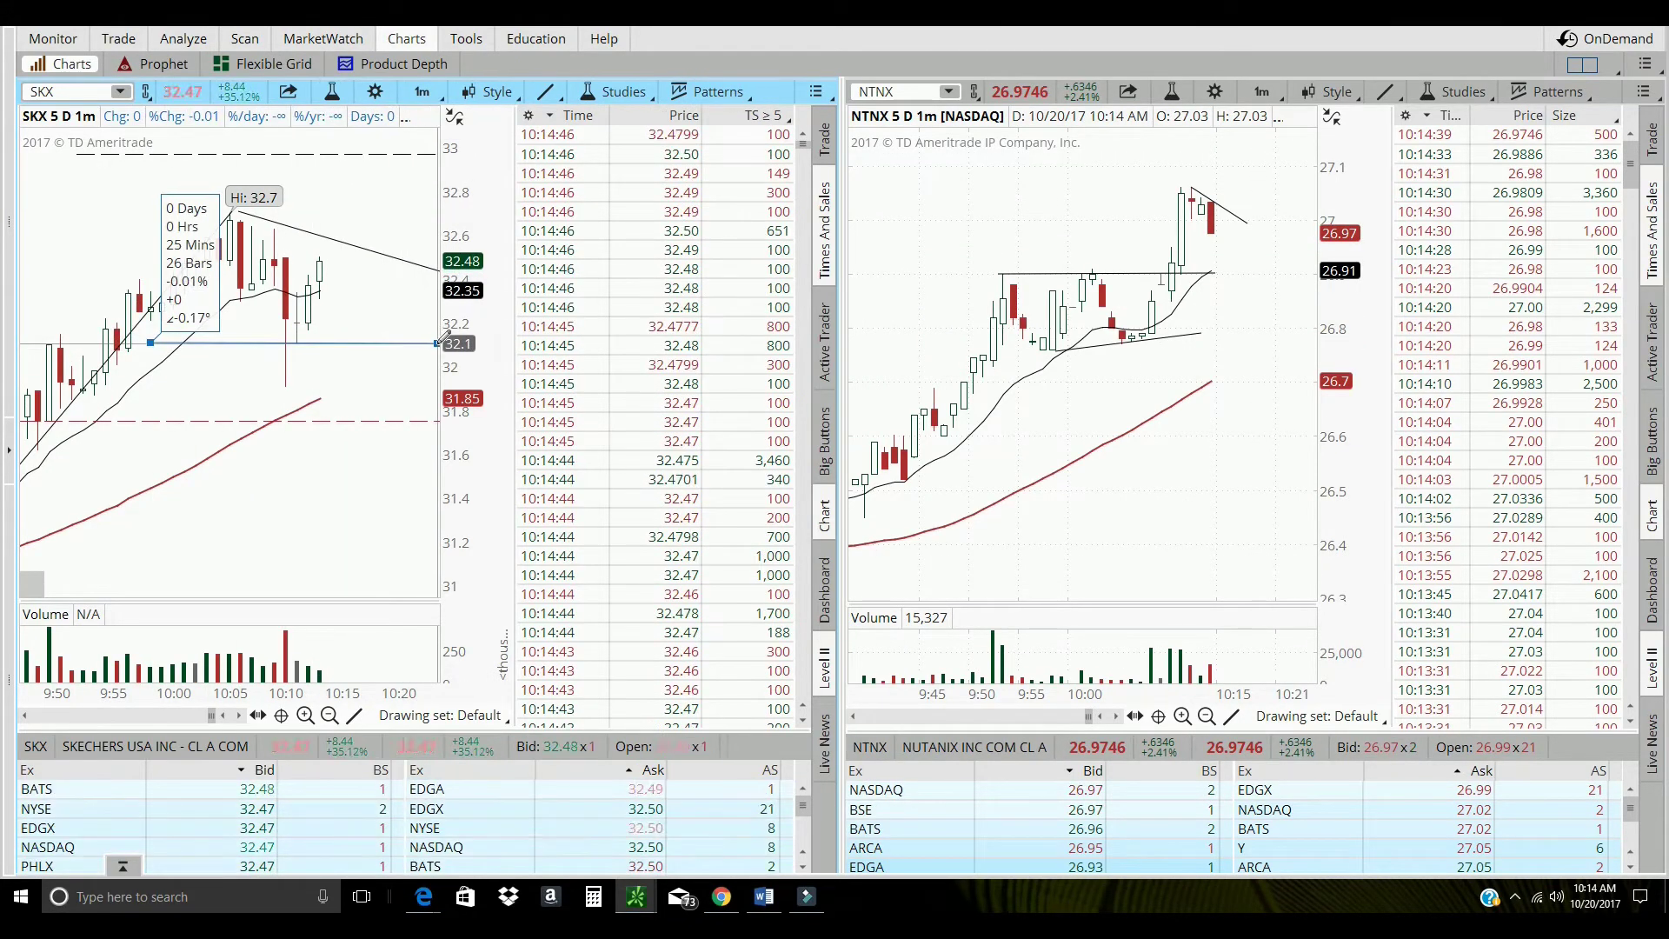
# Finish the falling trendline, rescale the price axis, and zoom SKX to 9:54–10:25.
pyautogui.click(439, 343)
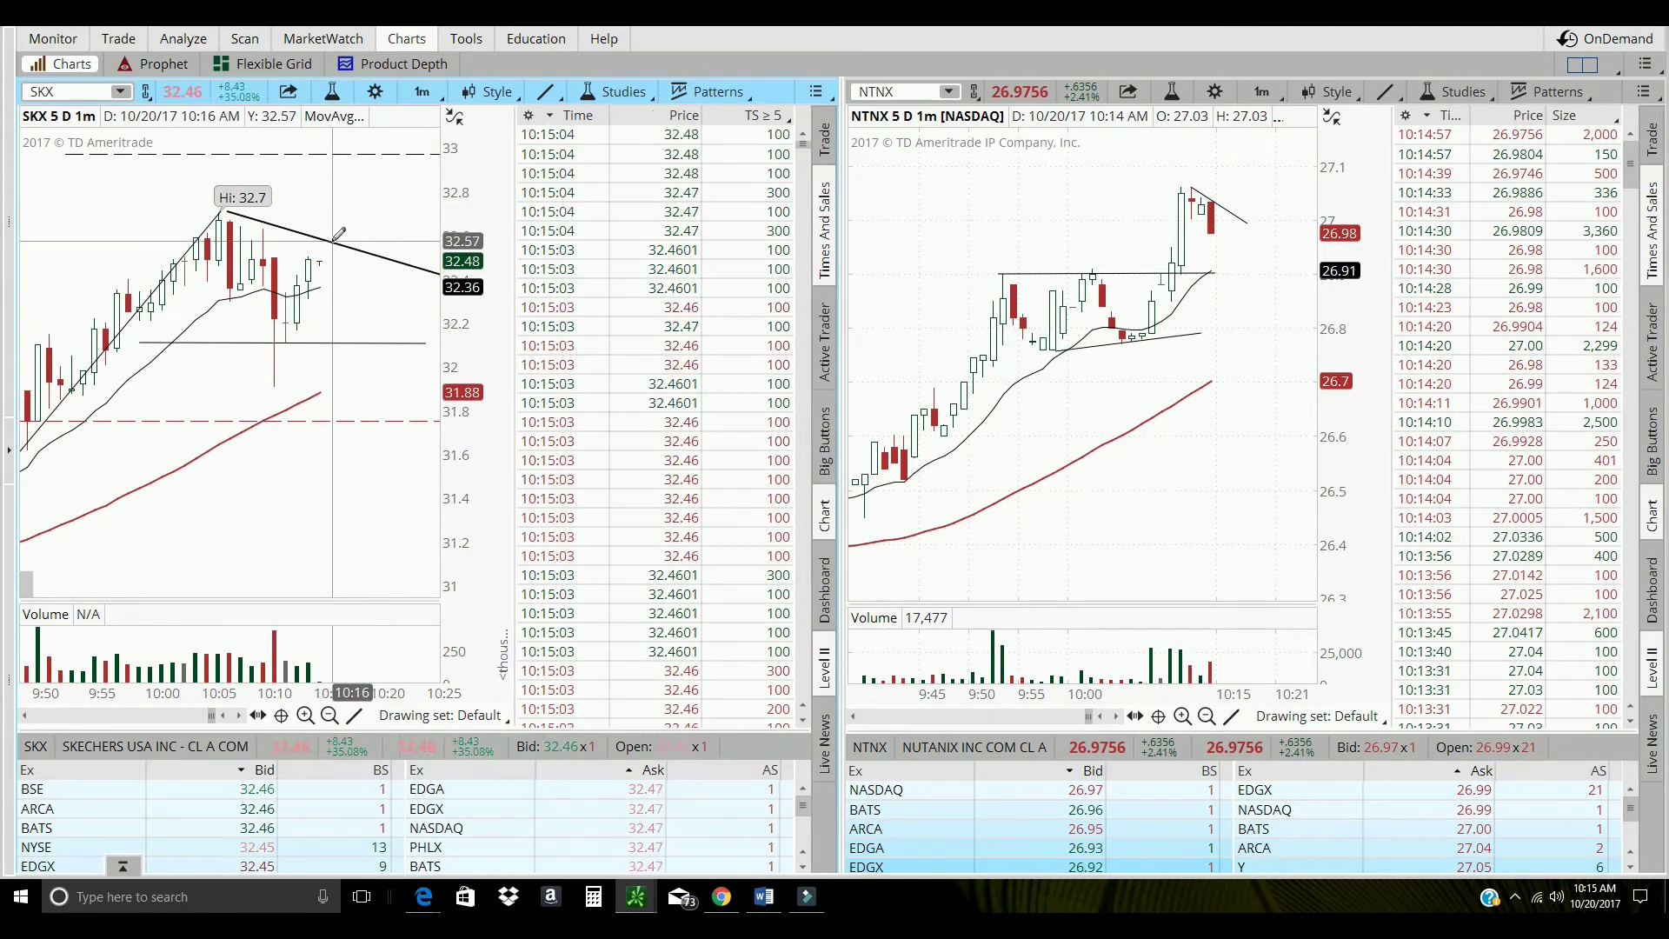
pyautogui.scroll(2, 485, 193)
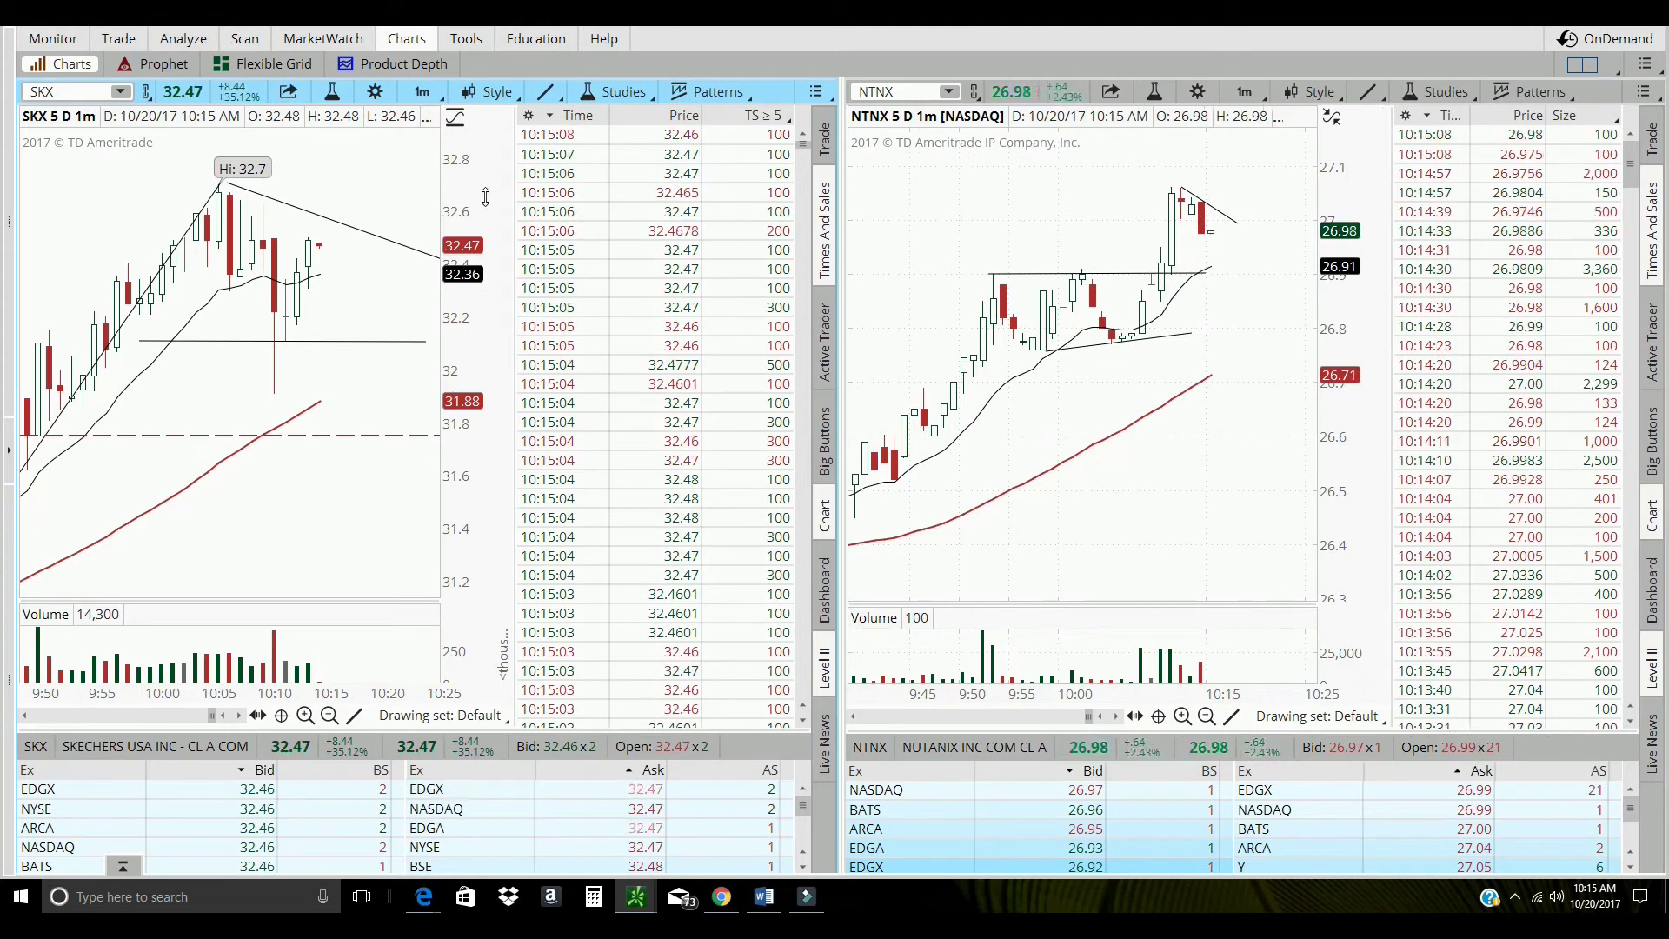
pyautogui.scroll(-3, 492, 198)
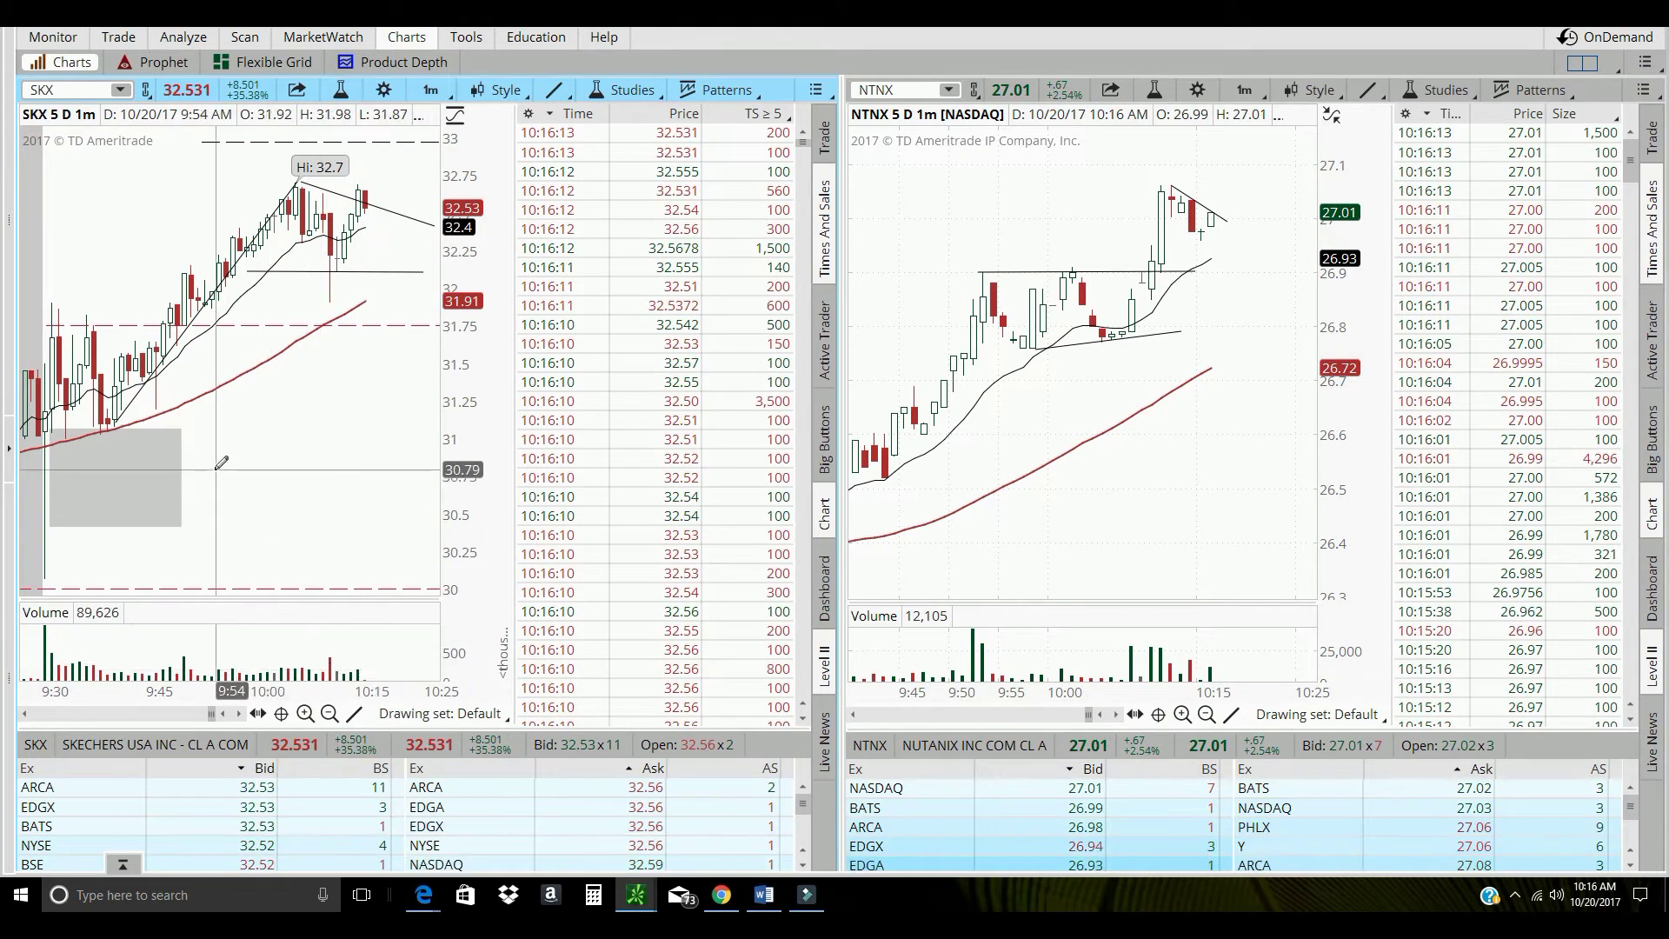
pyautogui.moveTo(214, 438); pyautogui.dragTo(457, 437)
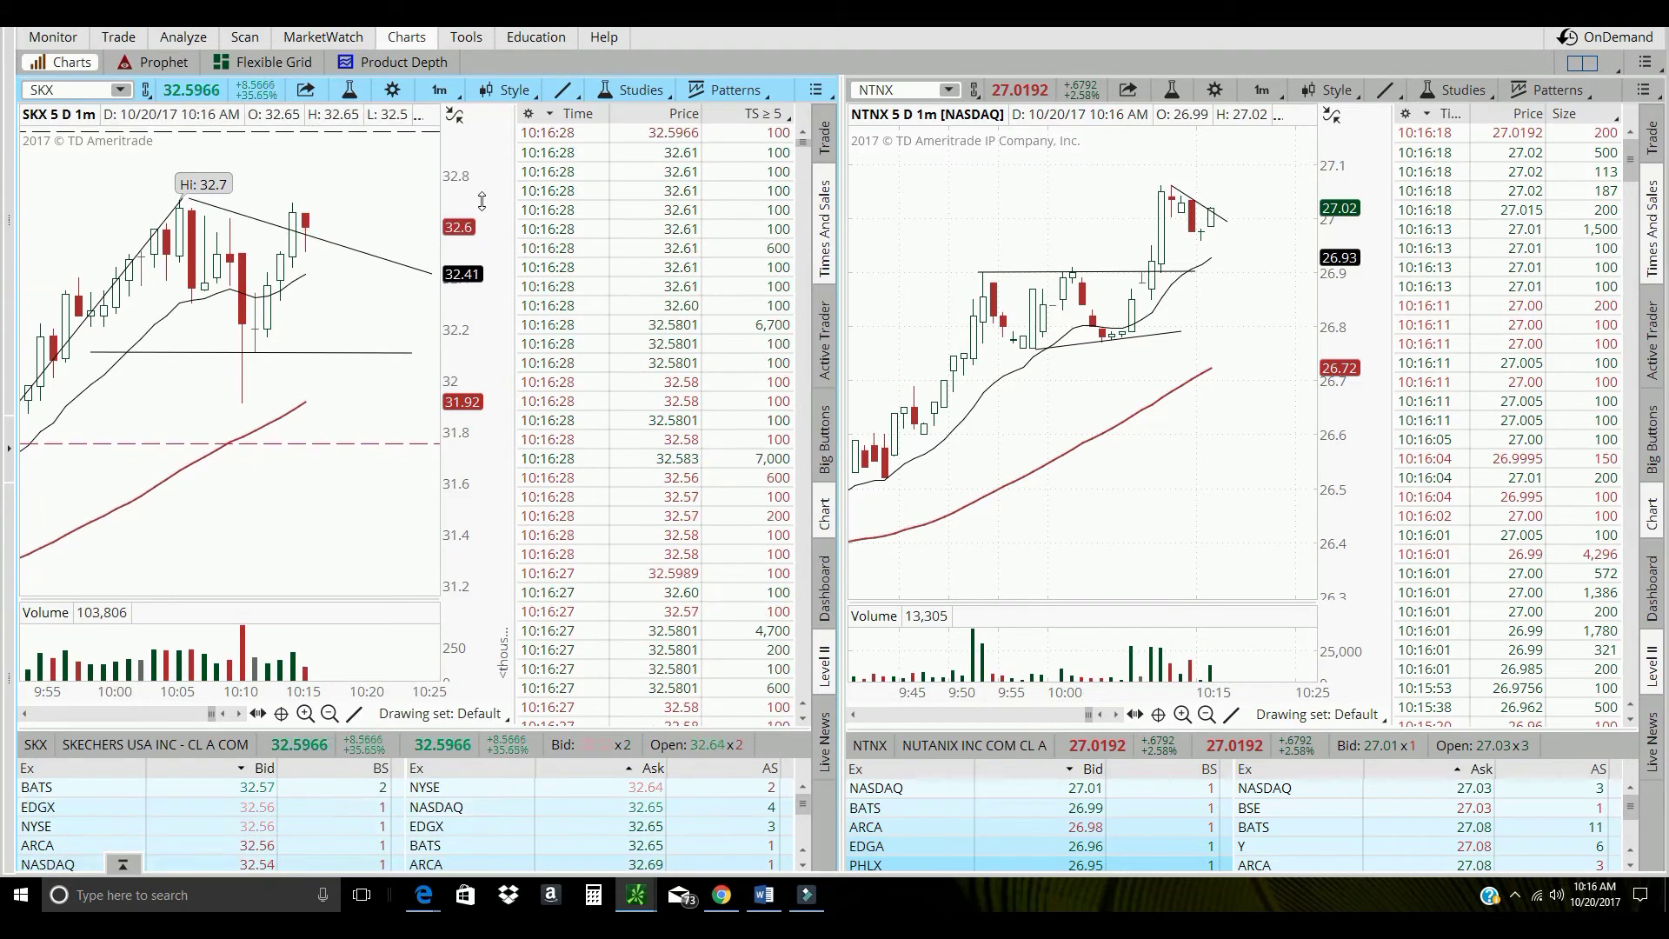
# Place a price-level line at 32.92 on the SKX chart.
pyautogui.click(380, 132)
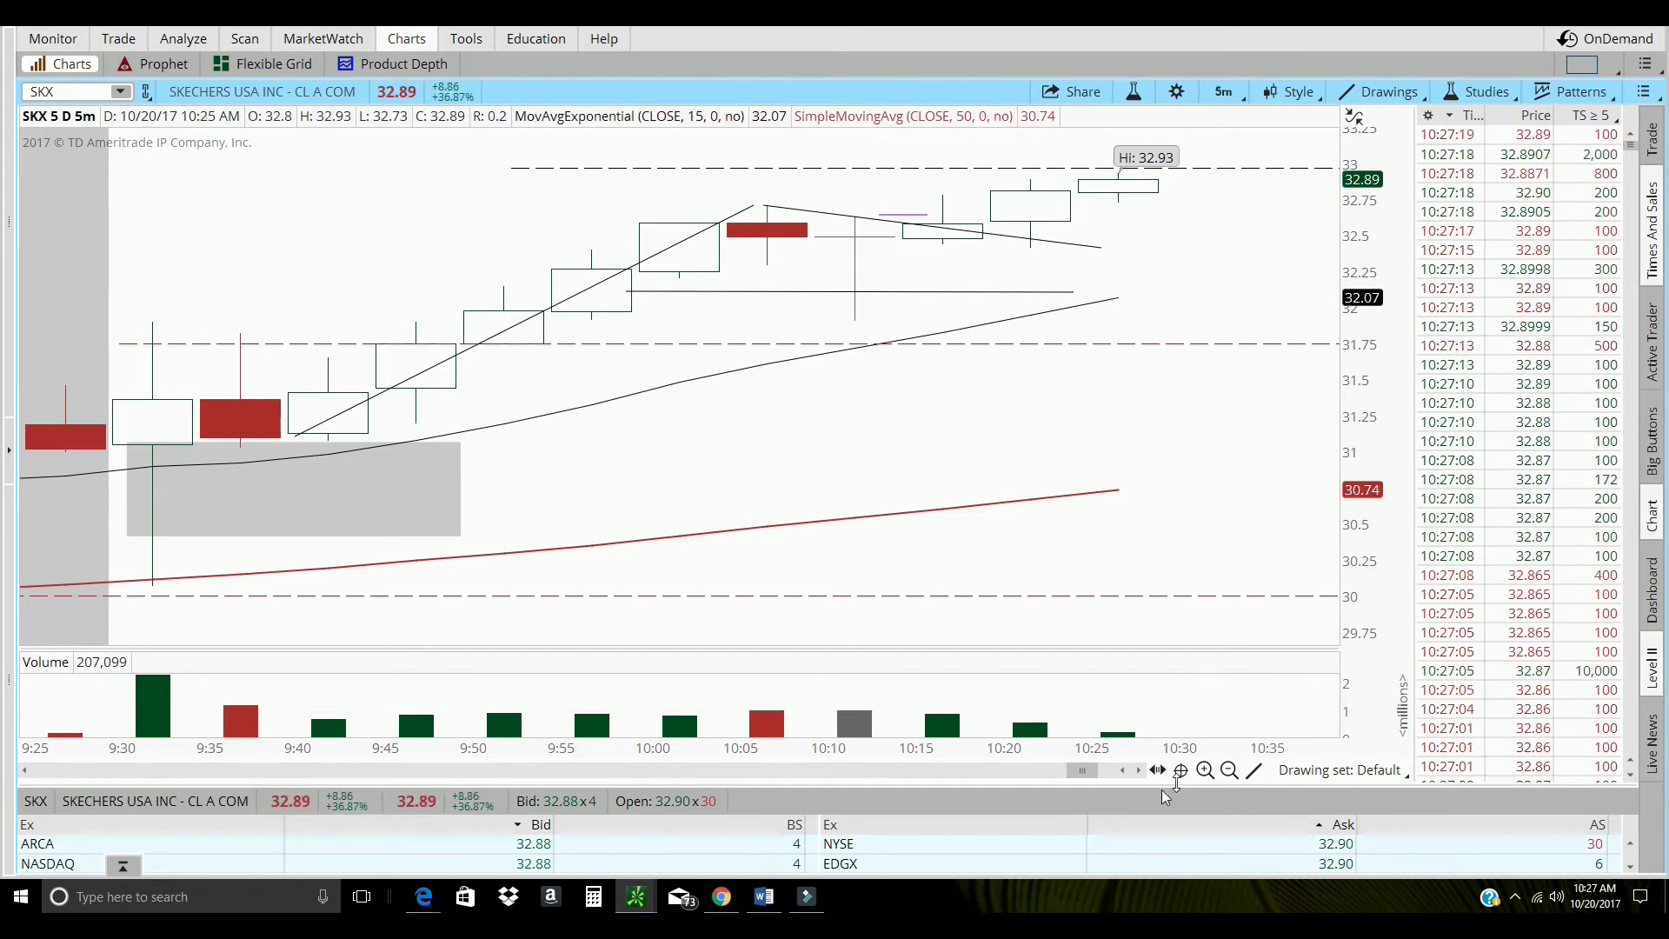
# Zoom the SKX 5-minute chart out to span 8:45–11:25, including premarket candles.
pyautogui.click(1228, 770)
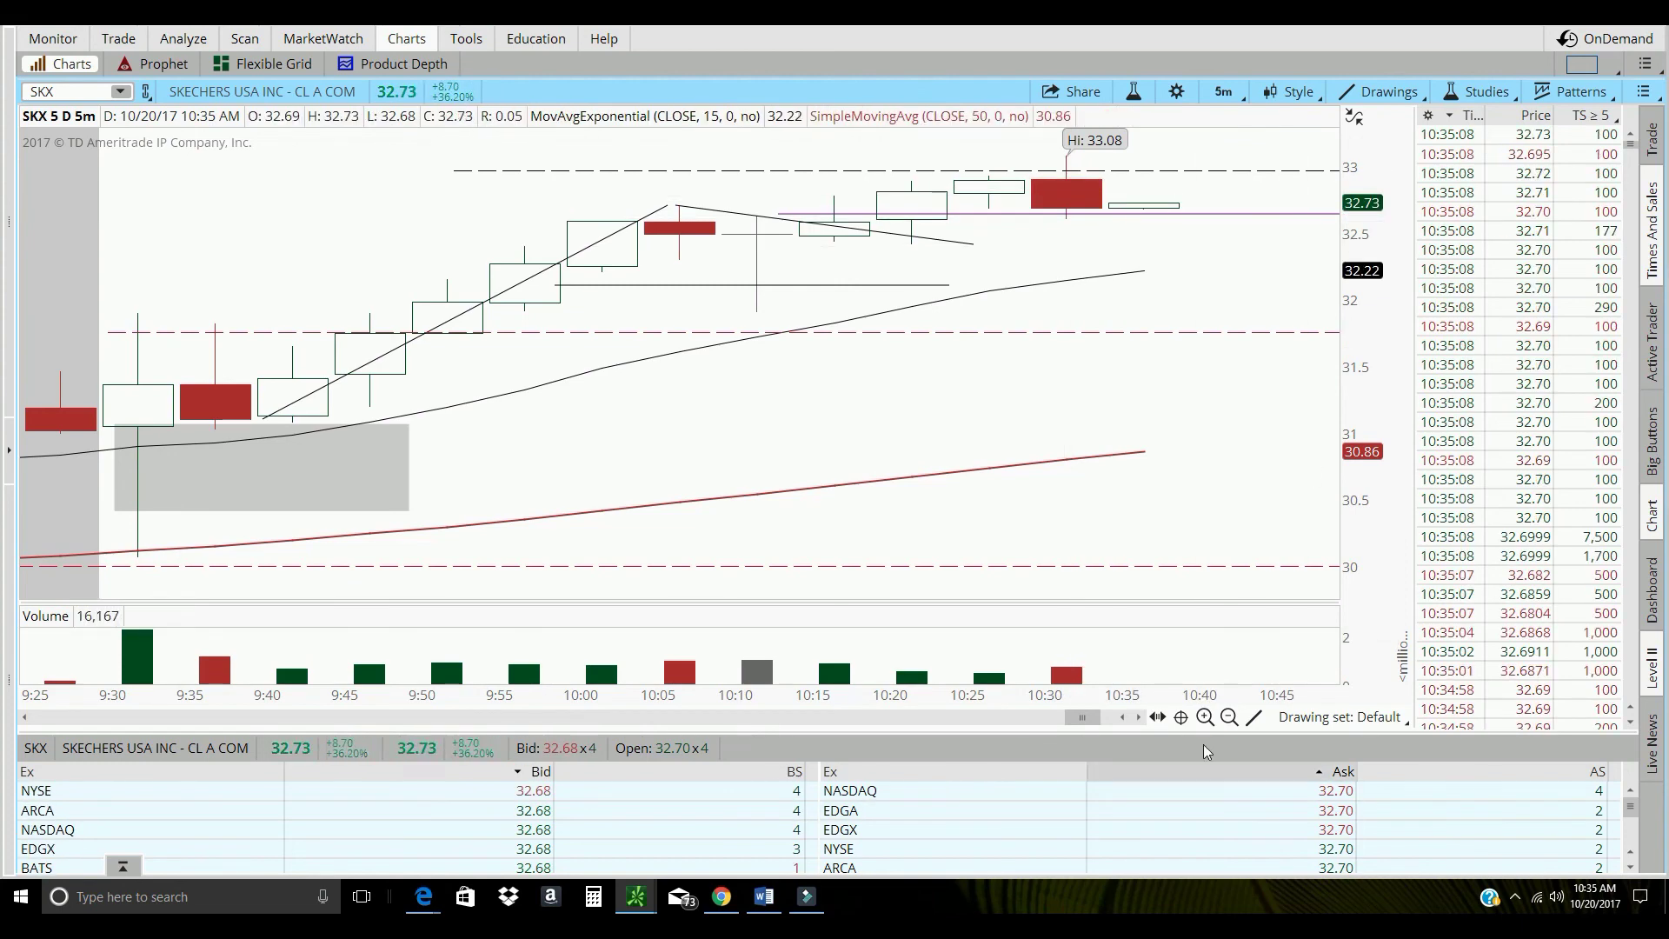
pyautogui.click(1229, 717)
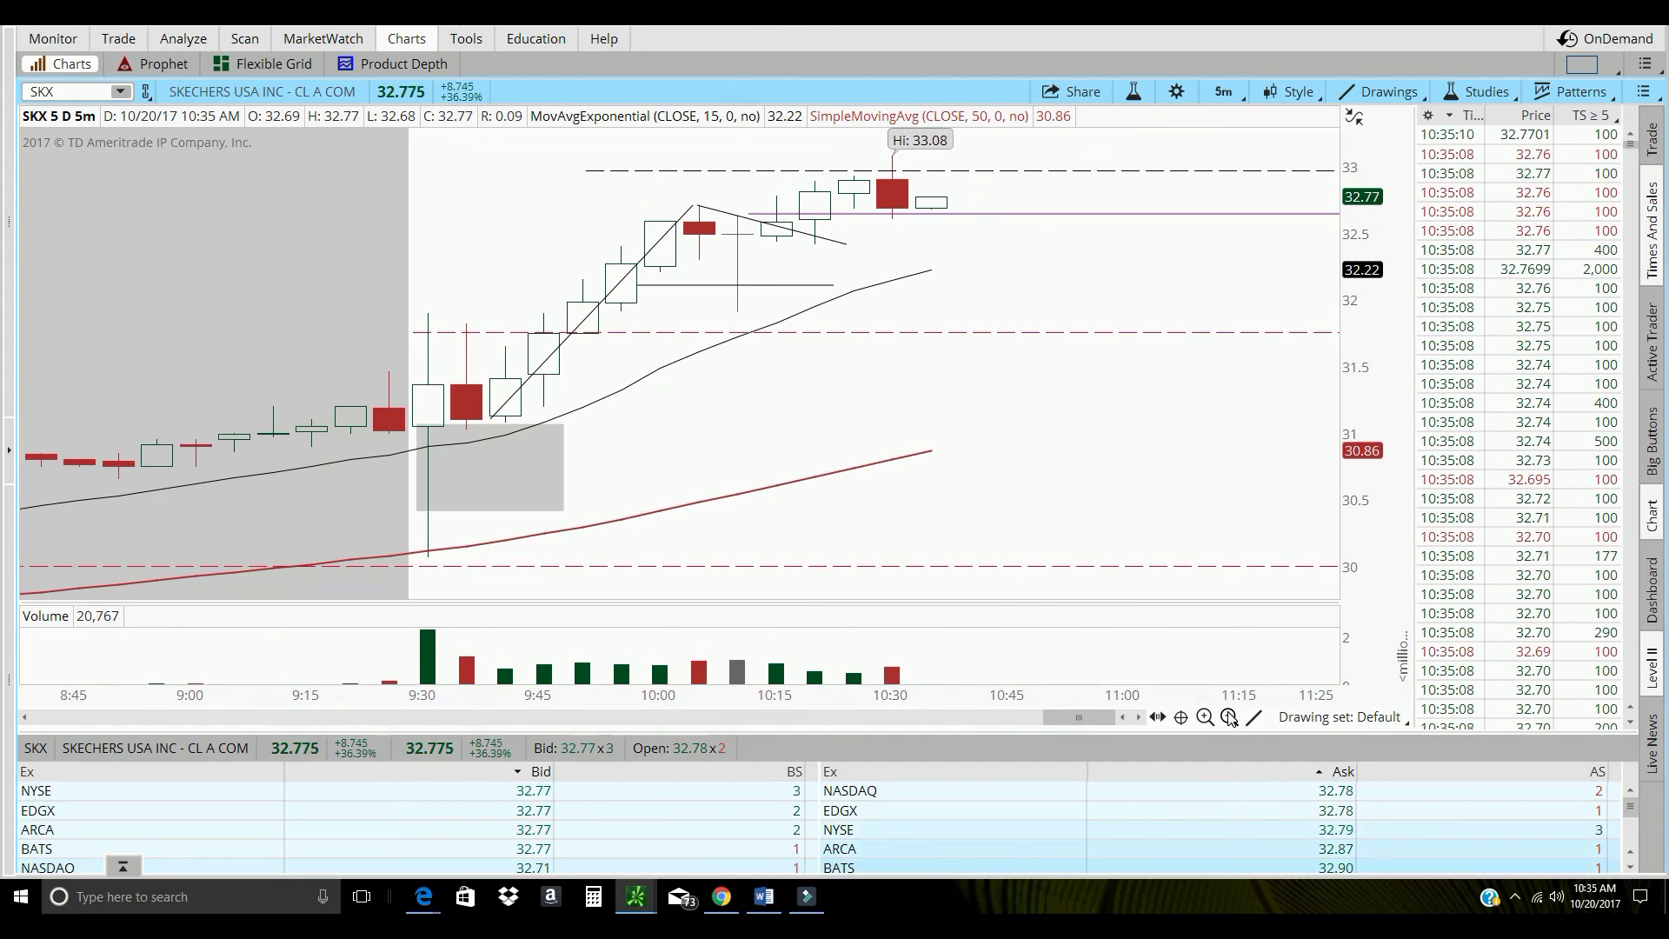